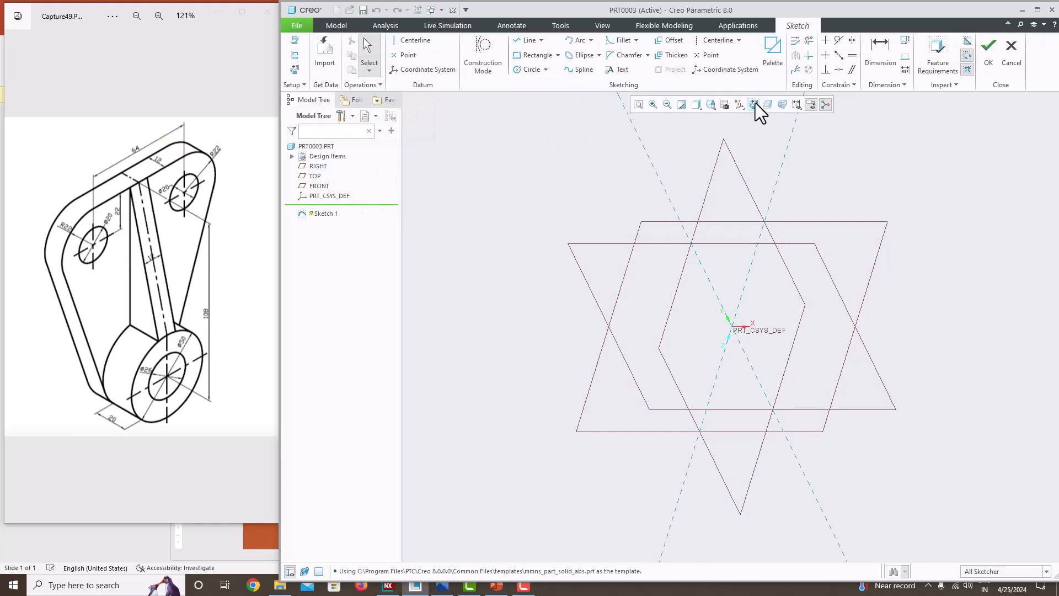
Orient the view parallel to the sketch plane and draw a vertical centerline through the origin
left_click(753, 104)
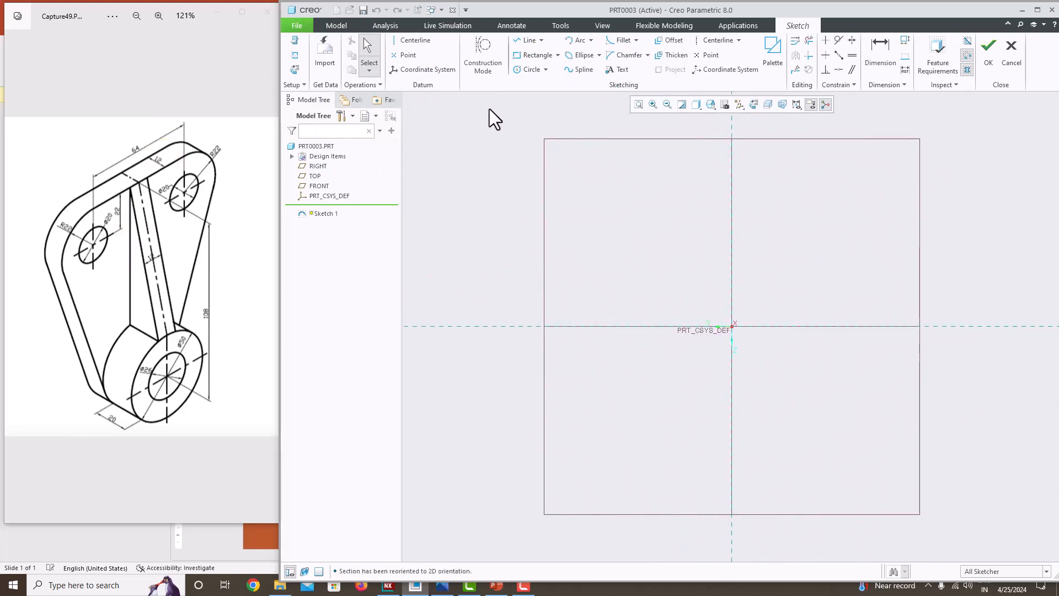
left_click(712, 42)
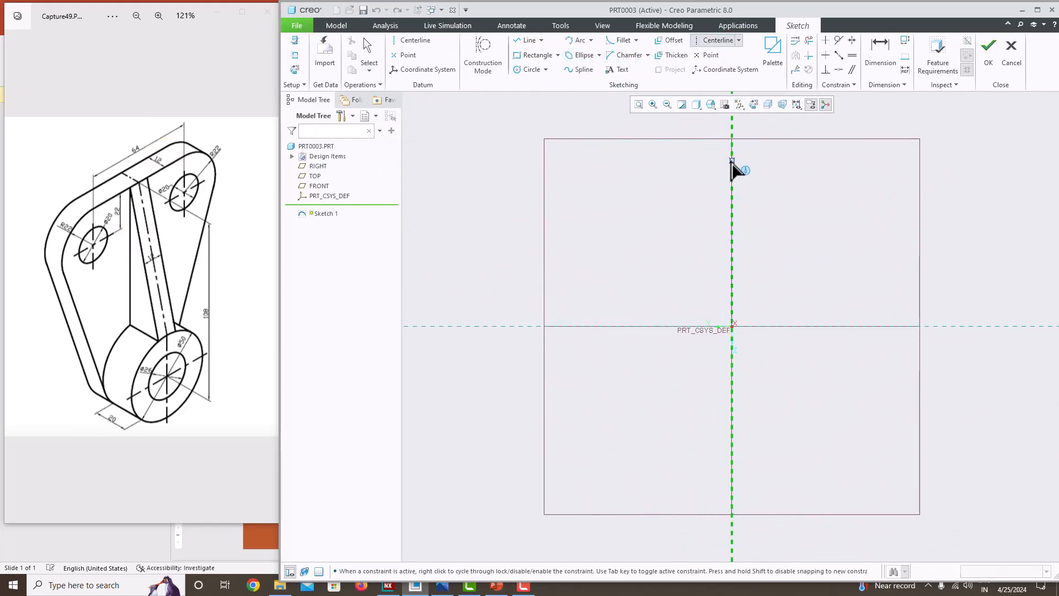
left_click(732, 159)
left_click(731, 141)
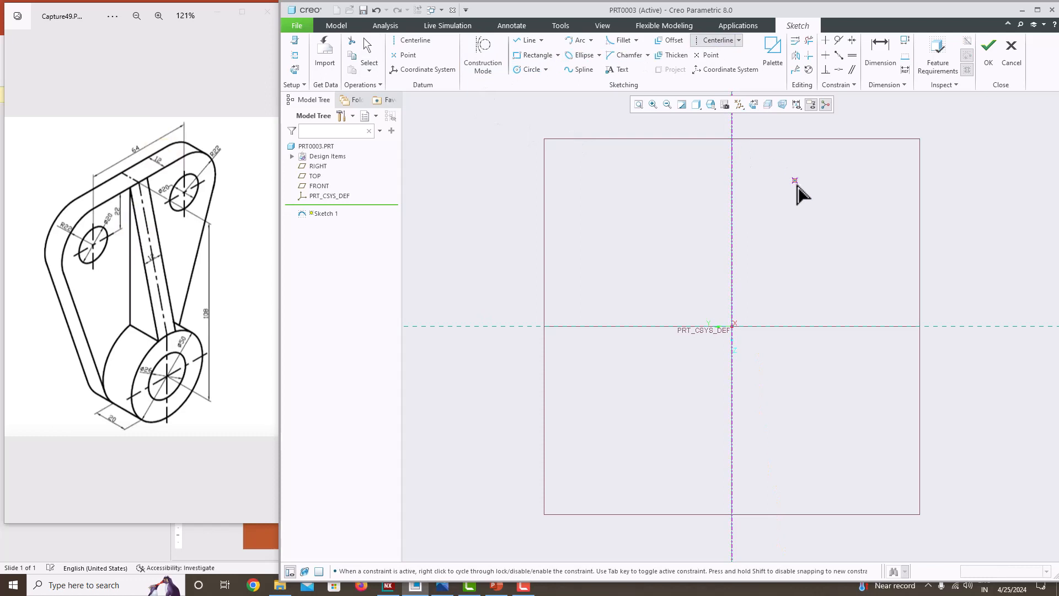
Draw a circle centred on the origin and set its diameter to 50 mm
left_click(528, 70)
left_click(732, 326)
left_click(668, 265)
middle_click(781, 355)
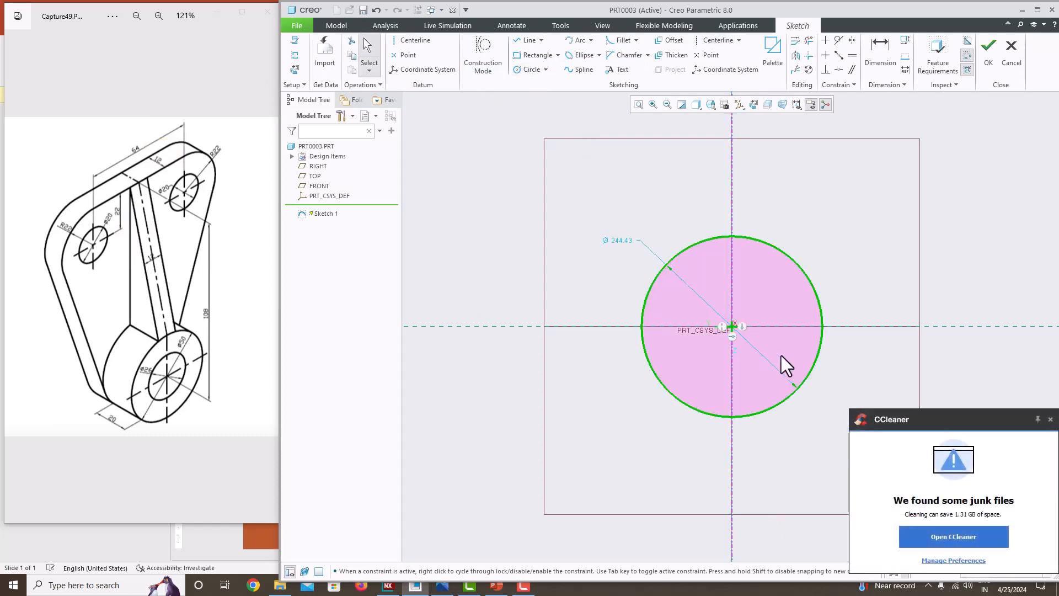
left_click(1045, 414)
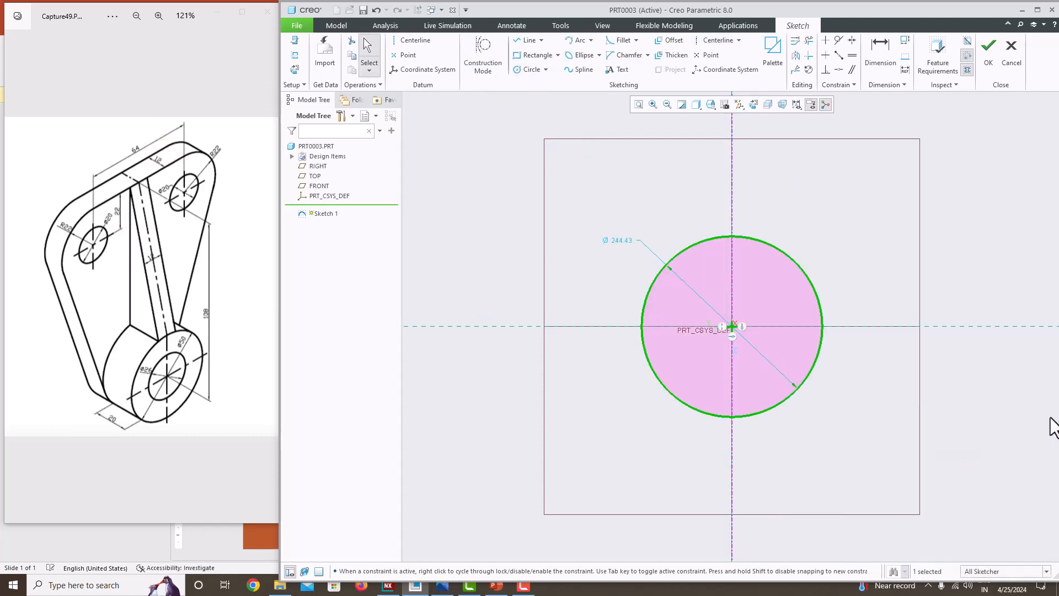
double_click(627, 241)
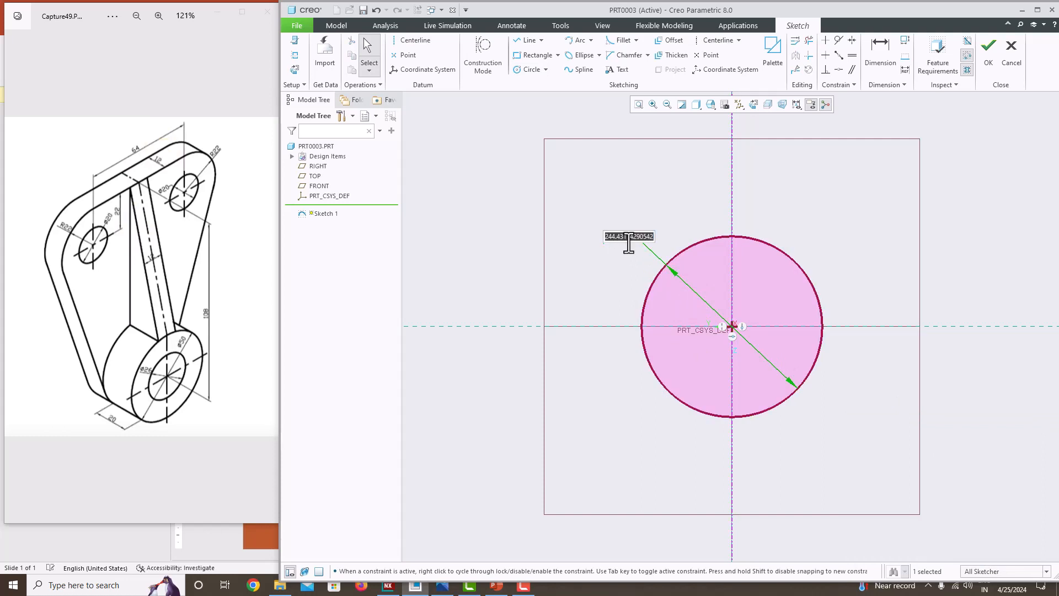
type("50")
key("Return")
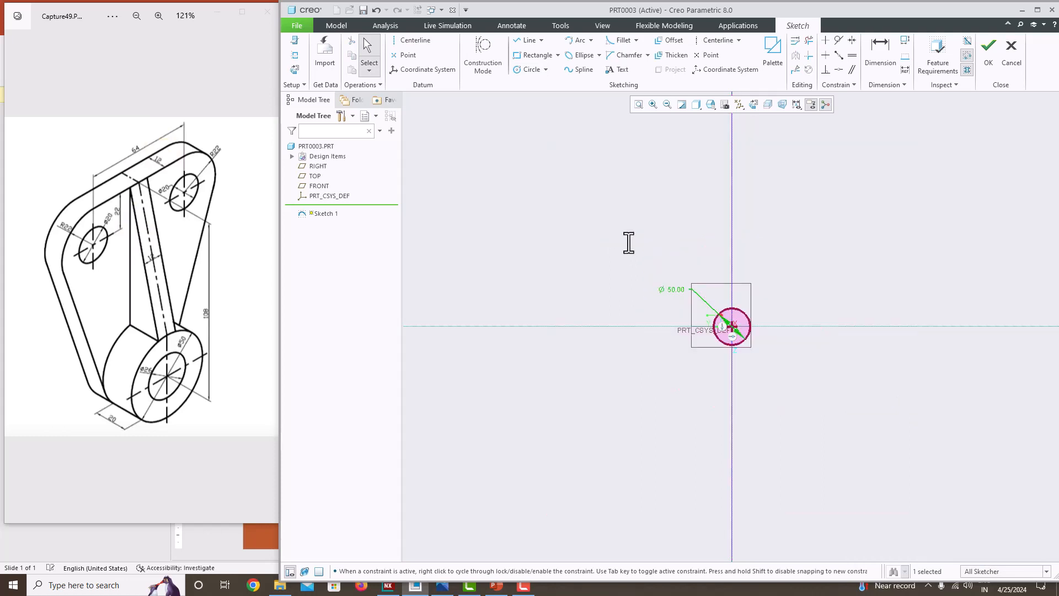
Sketch a second circle about 29 mm in diameter, above and to the left of the 50 mm circle
left_click(638, 104)
scroll(645, 342, "down", 3)
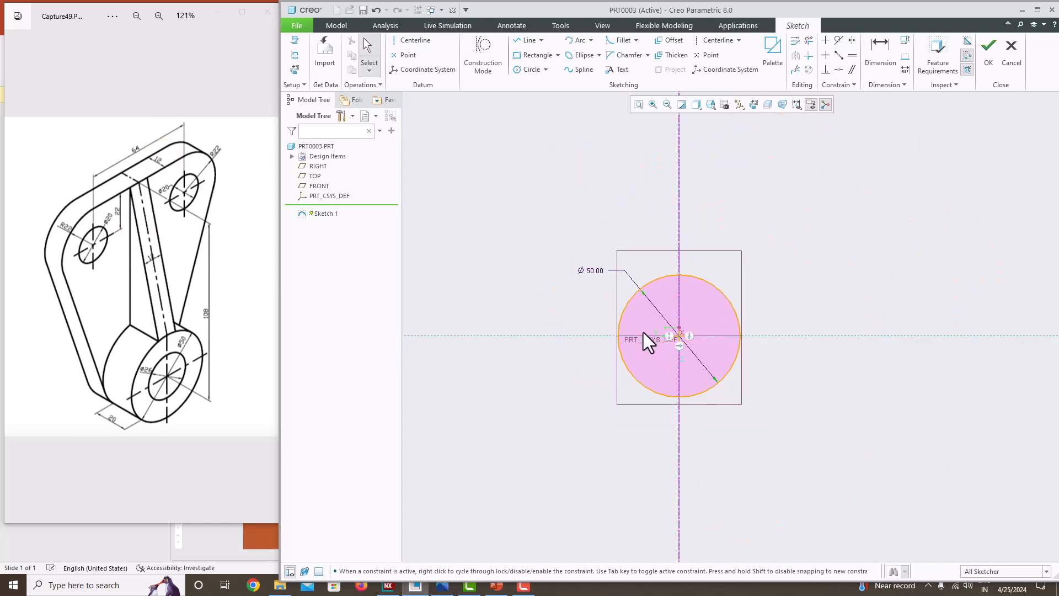
scroll(607, 274, "down", 2)
scroll(687, 292, "up", 5)
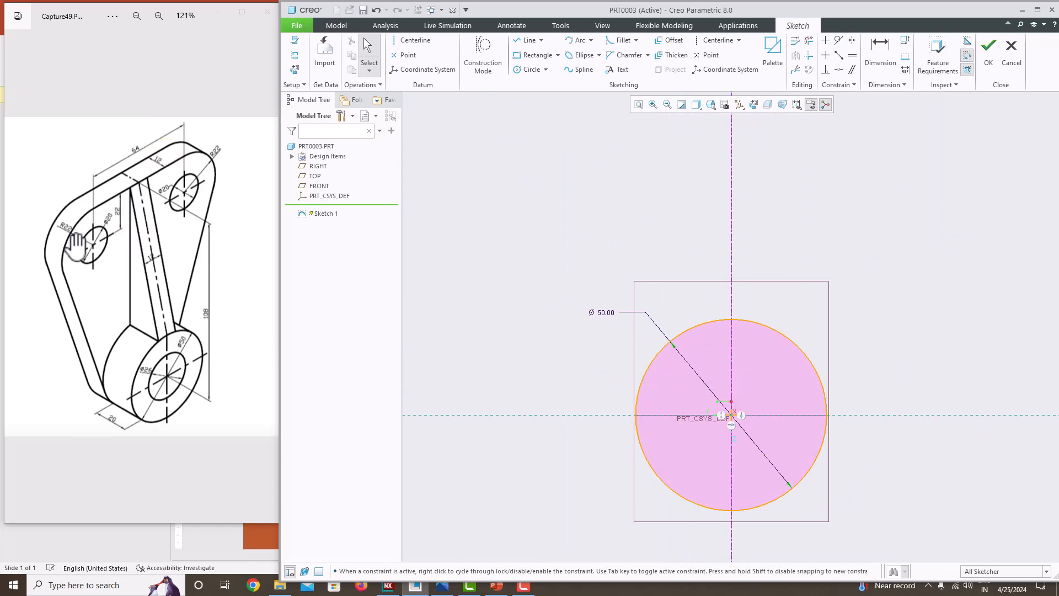
left_click(531, 69)
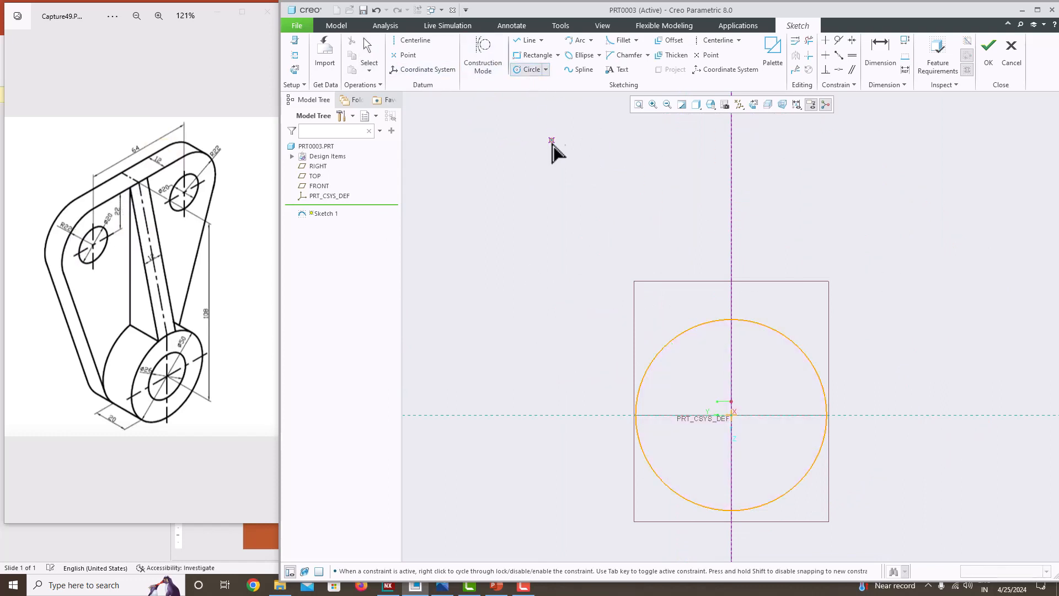
left_click(553, 196)
left_click(598, 237)
middle_click(641, 230)
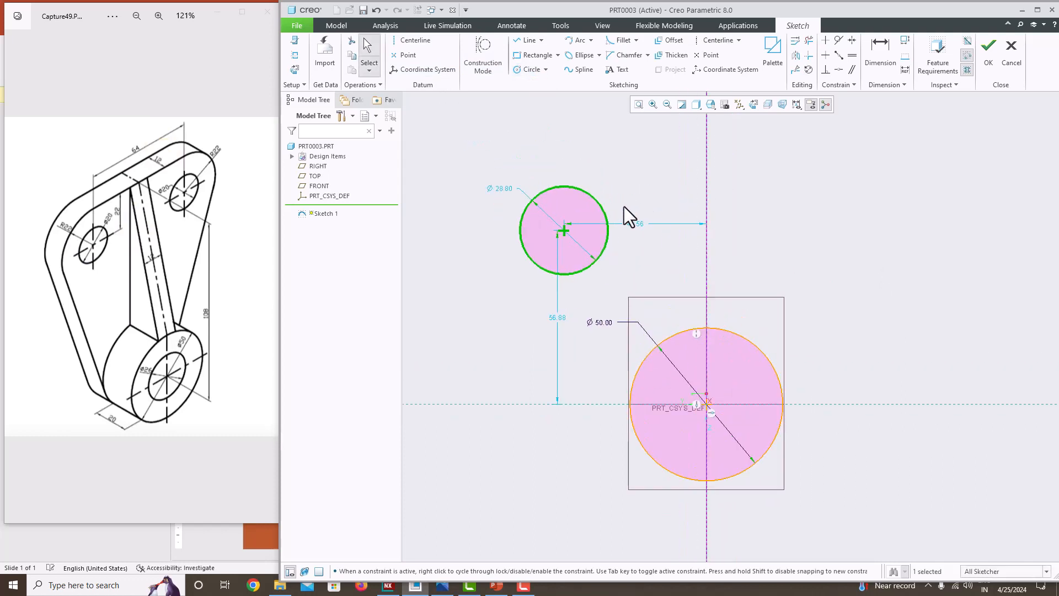
Dimension the upper-left circle with a radius of 22 mm
left_click(561, 186)
left_click(880, 55)
left_click(579, 184)
middle_click(588, 168)
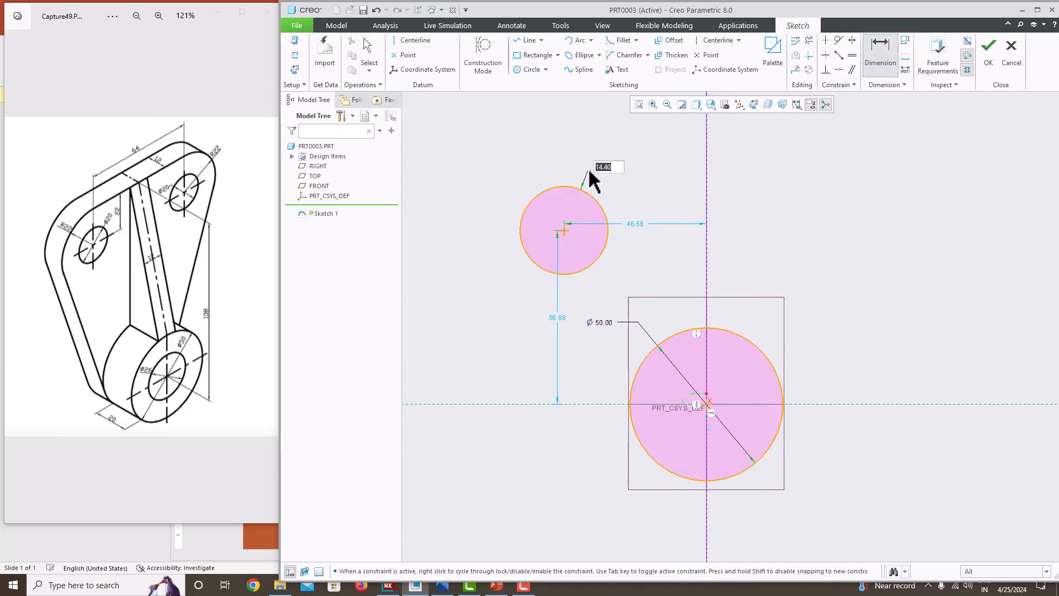
type("22")
key("Return")
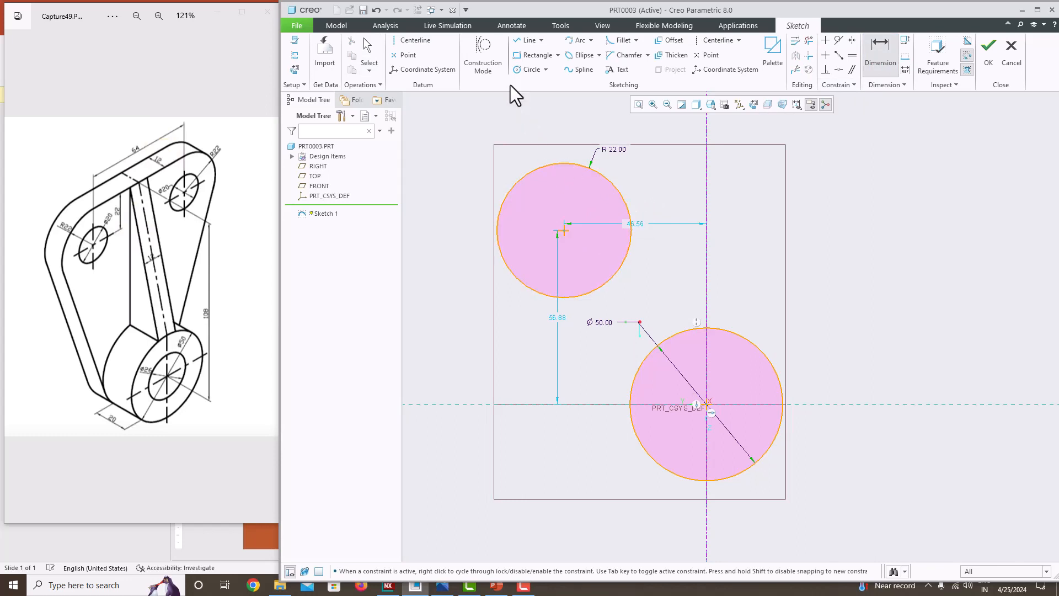
Draw a horizontal line from the upper-left circle's top point to the vertical centerline
left_click(531, 40)
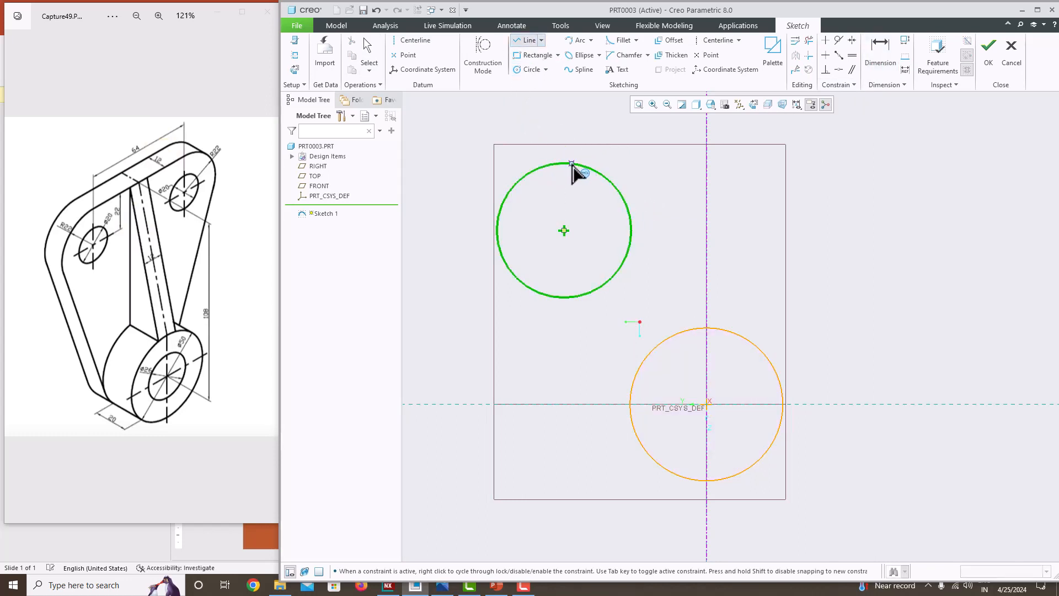
left_click(564, 164)
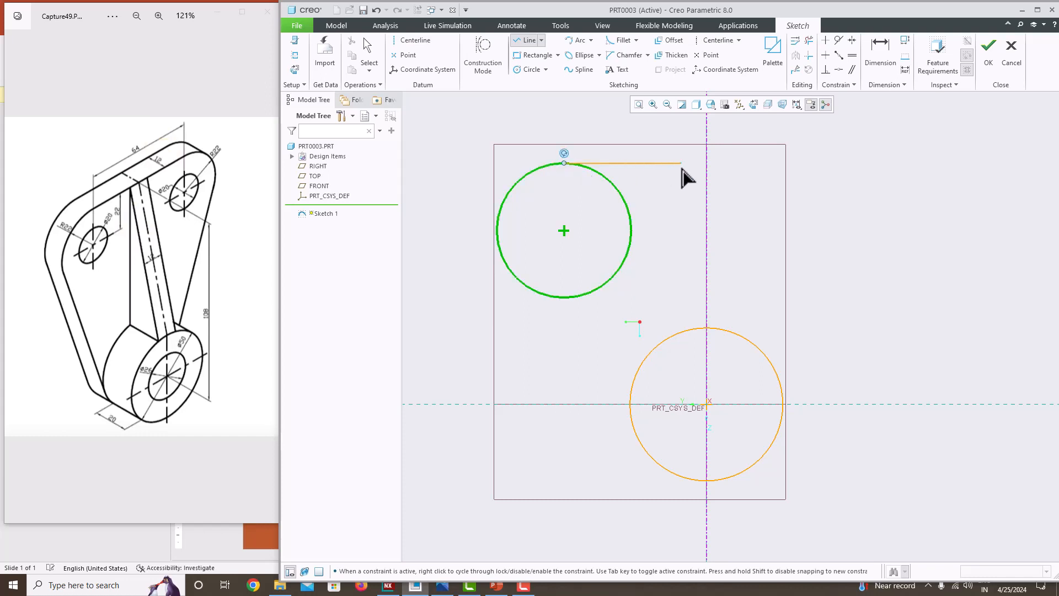
left_click(720, 160)
middle_click(726, 193)
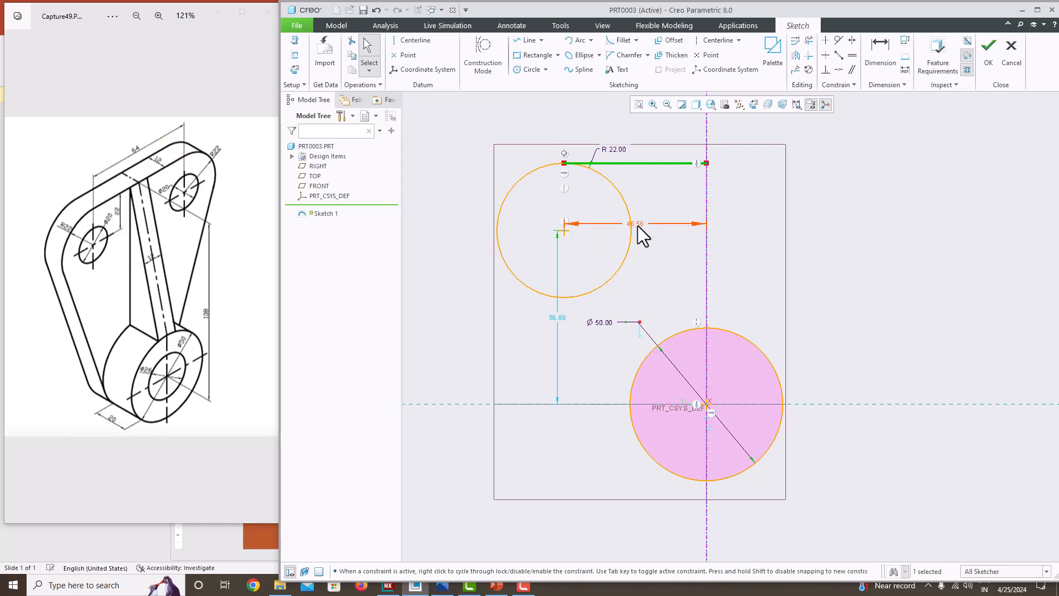
Mirror the upper-left circle about the vertical centerline
left_click(621, 197)
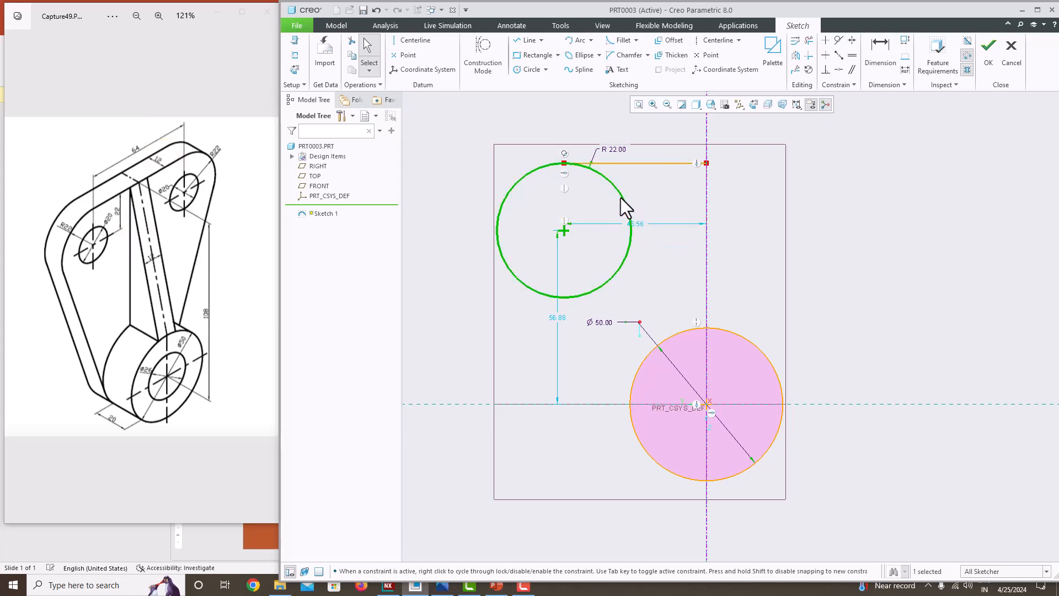
left_click(795, 55)
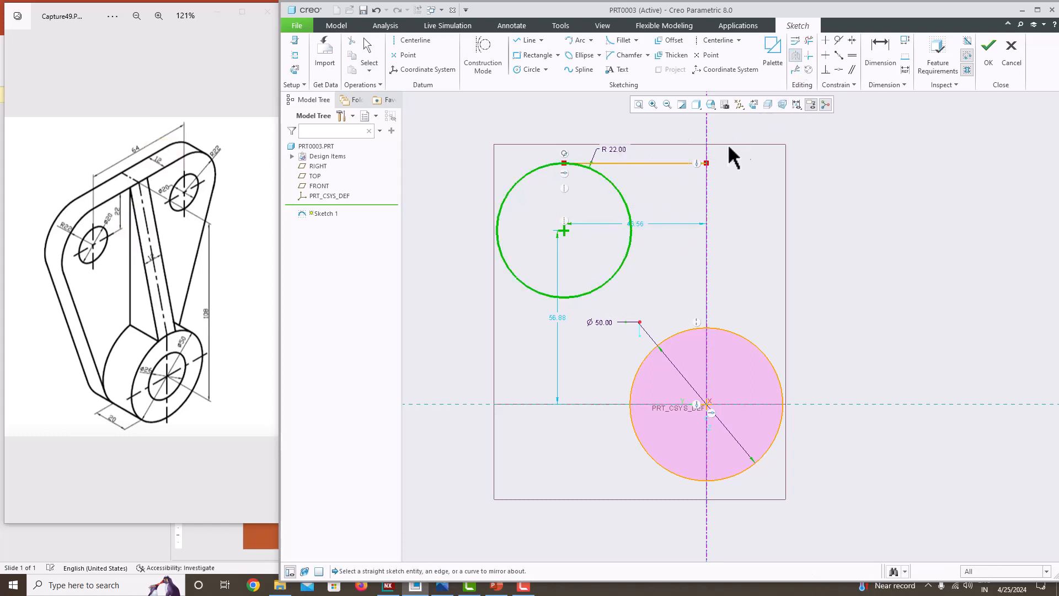
left_click(706, 184)
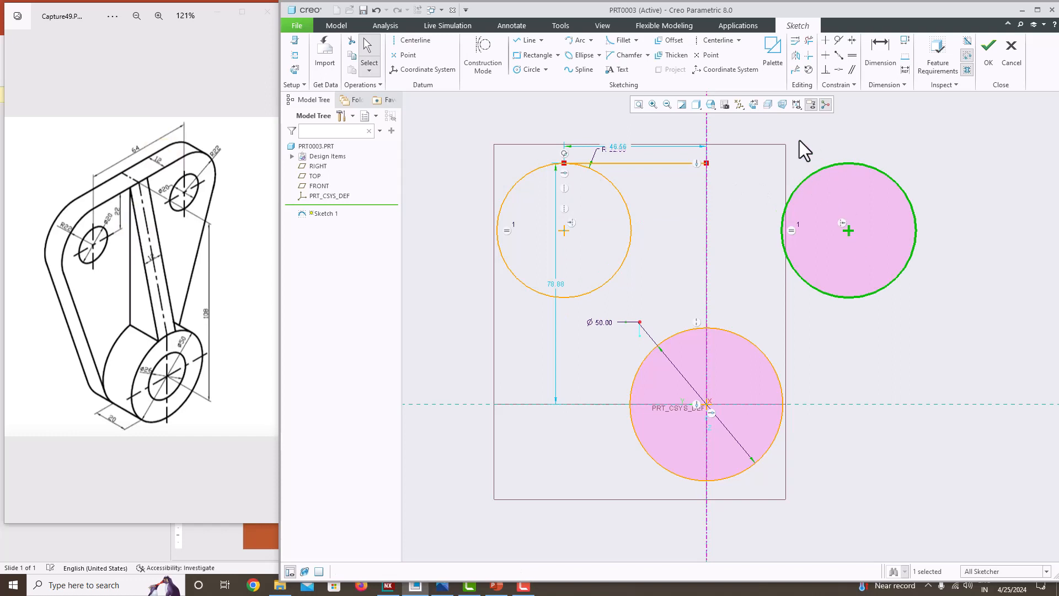
Dimension the distance between the centres of the two upper circles as 64 mm
left_click(880, 49)
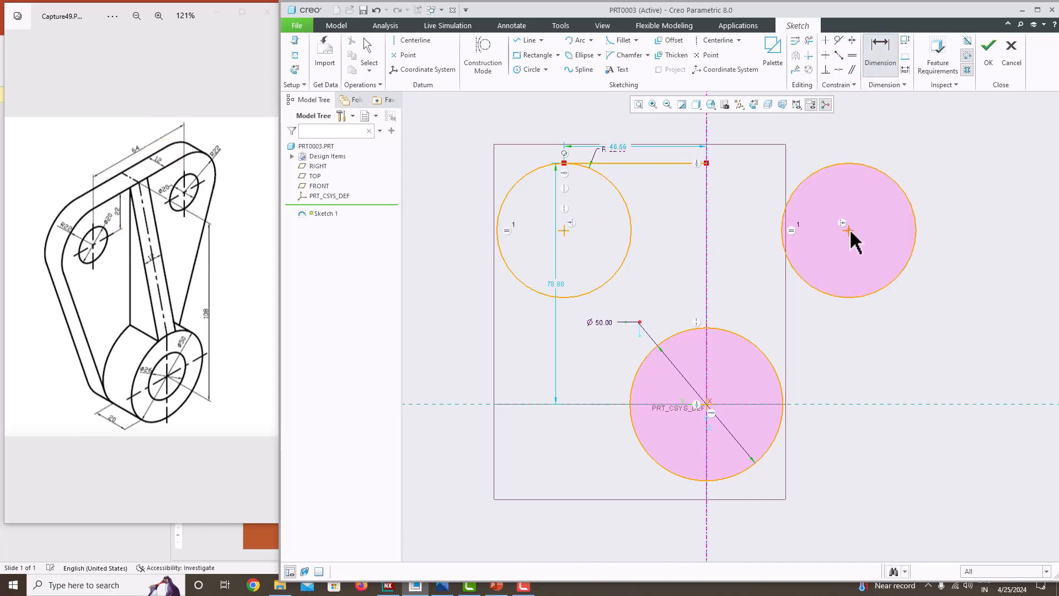
left_click(564, 231)
middle_click(671, 212)
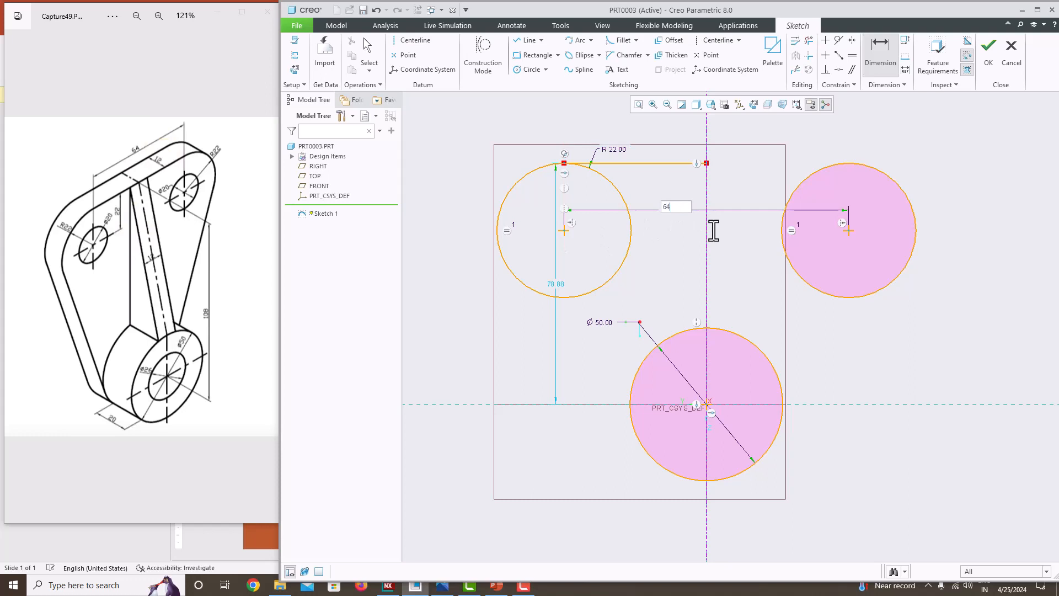
key("Return")
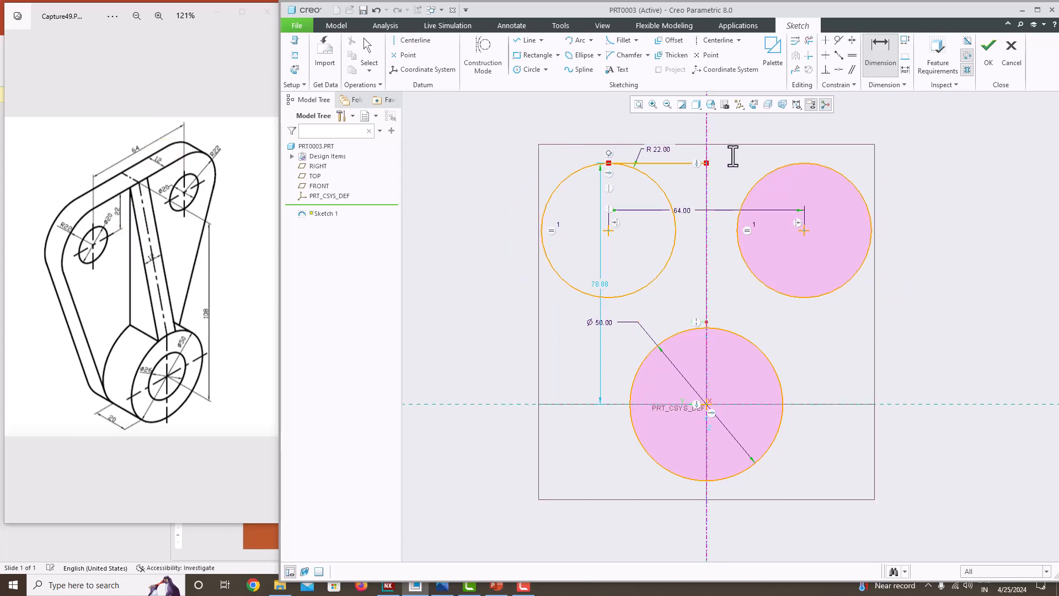
left_click(681, 162)
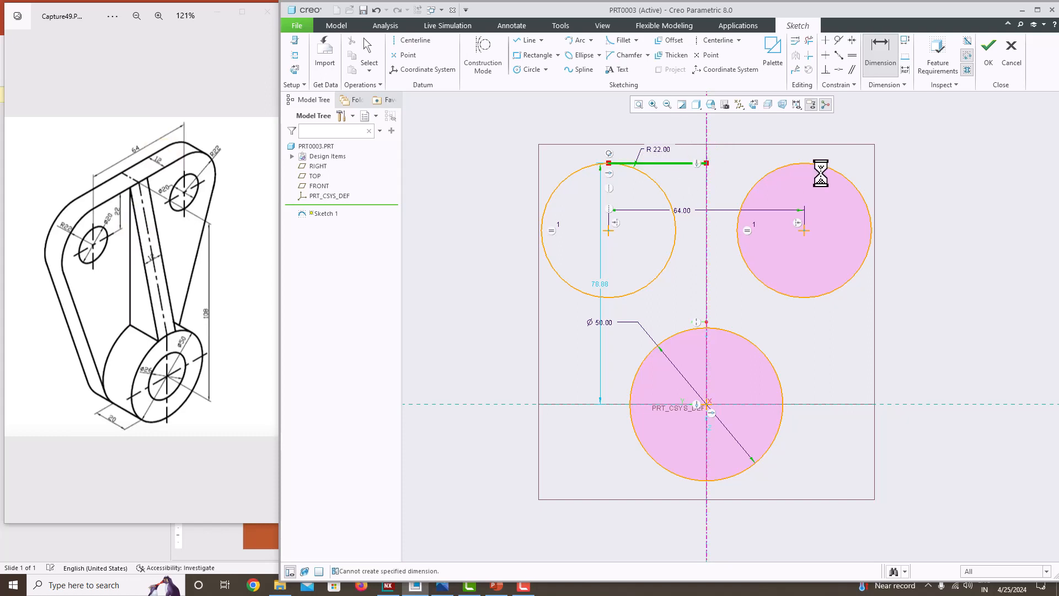
middle_click(792, 157)
left_click(913, 135)
middle_click(735, 159)
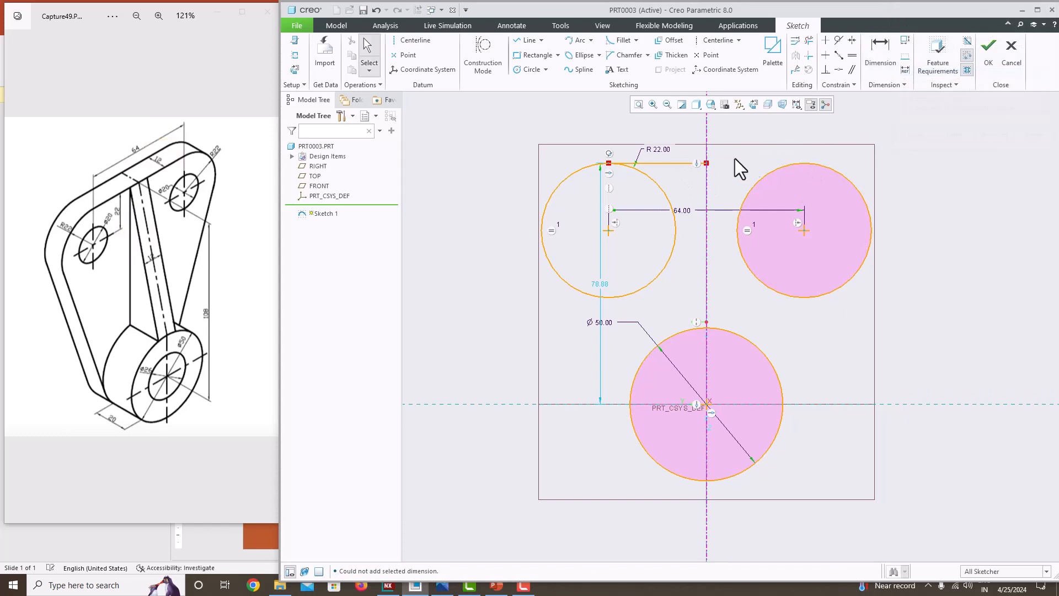
Replace the short top line with a horizontal line joining the top points of the two upper circles
left_click(680, 167)
key("Delete")
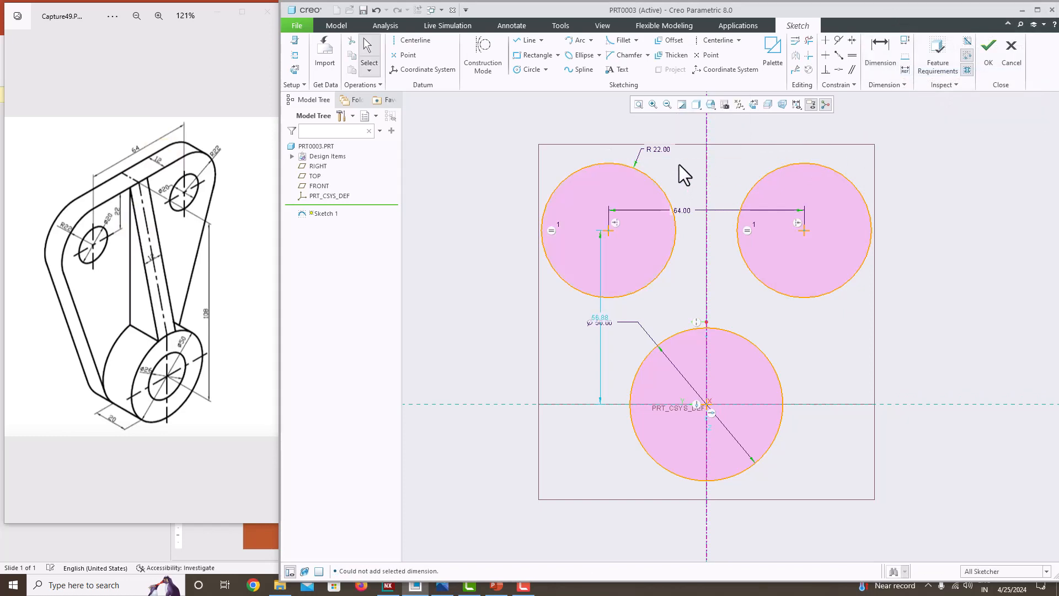
left_click(528, 41)
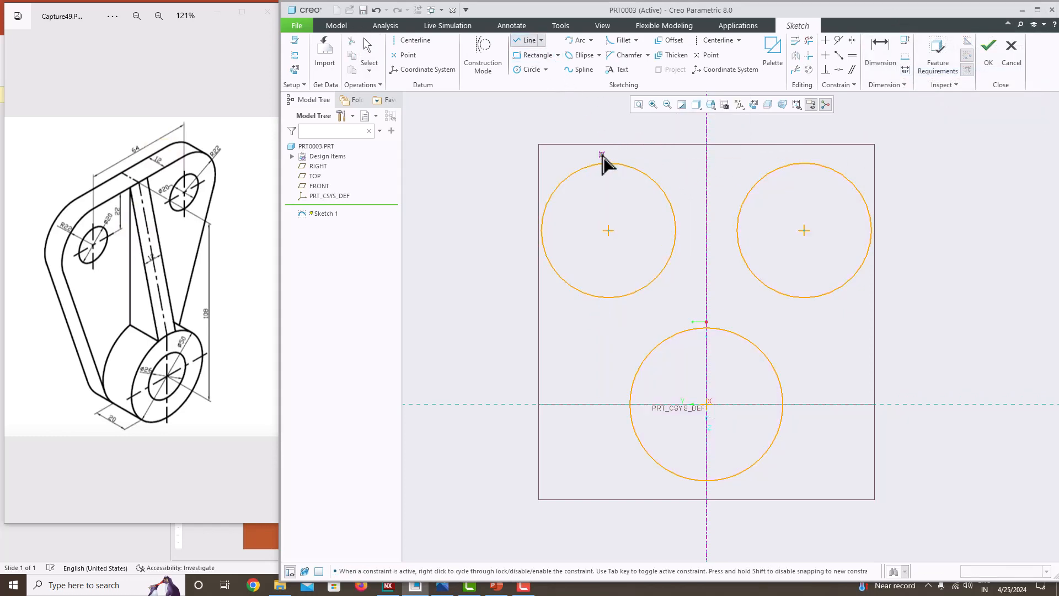
left_click(608, 163)
left_click(822, 168)
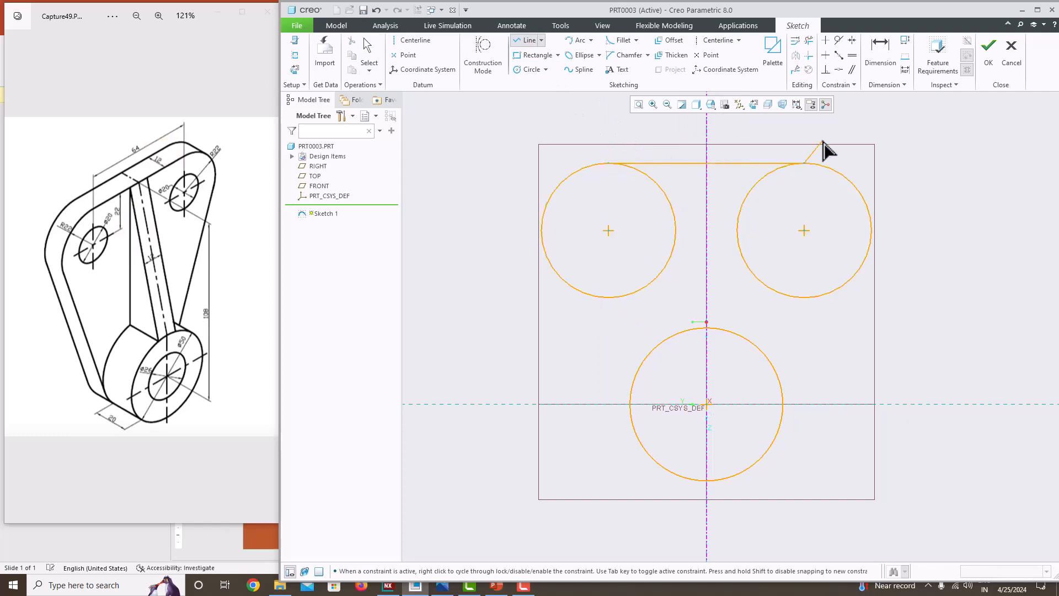
middle_click(827, 150)
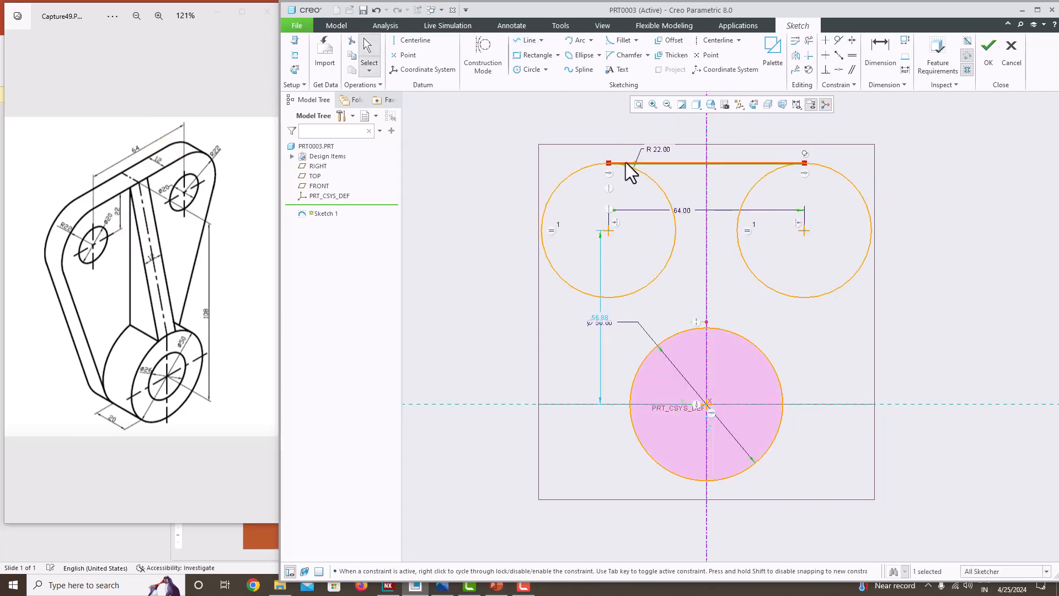
Make the top line tangent to the upper-left circle
left_click(838, 41)
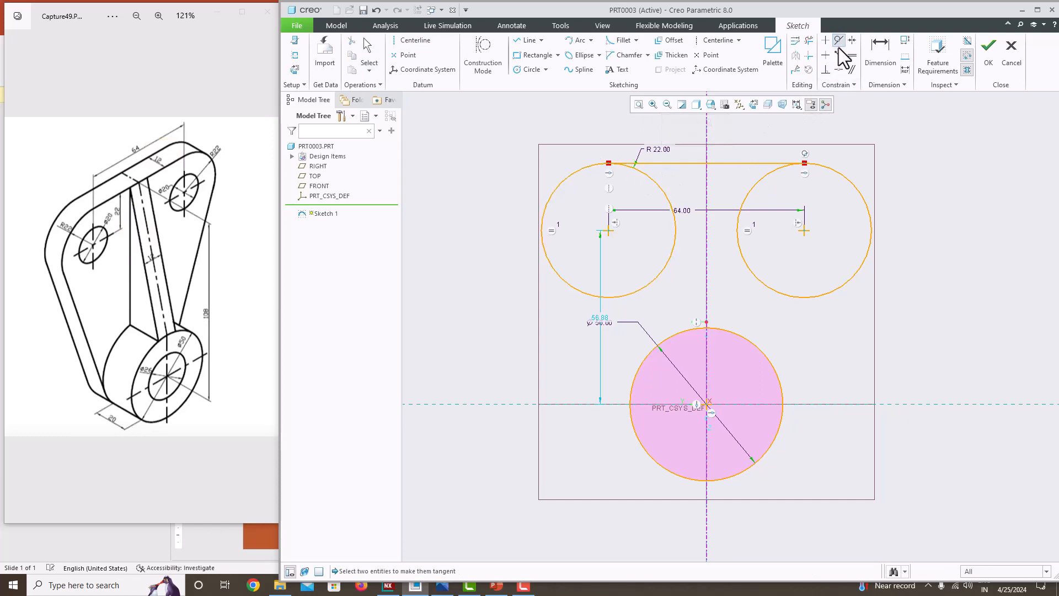
left_click(657, 163)
left_click(659, 183)
middle_click(697, 187)
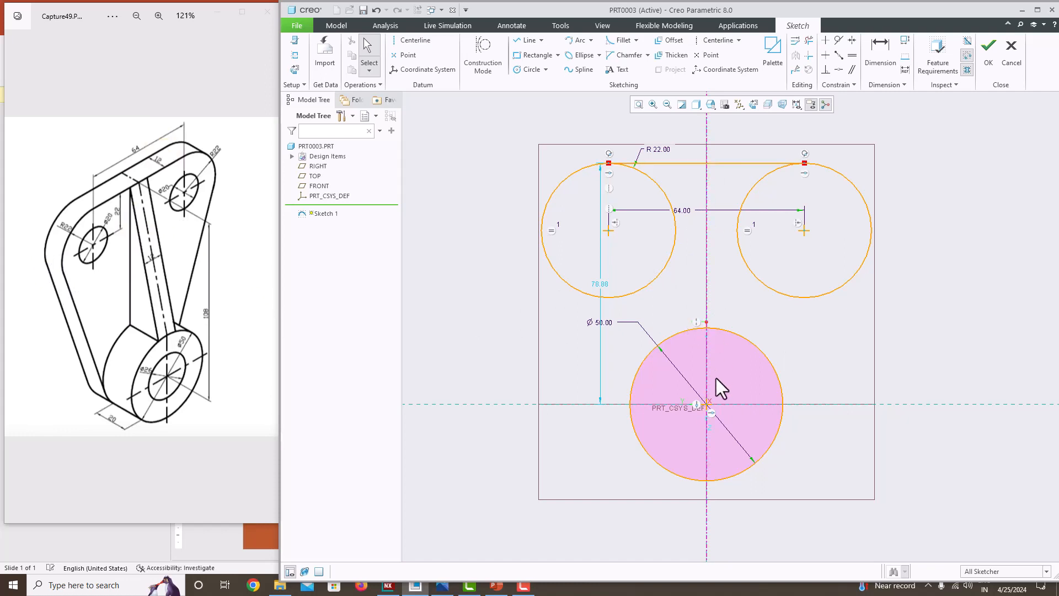
Dimension the top line's height above the horizontal reference axis as 108 mm
left_click(882, 55)
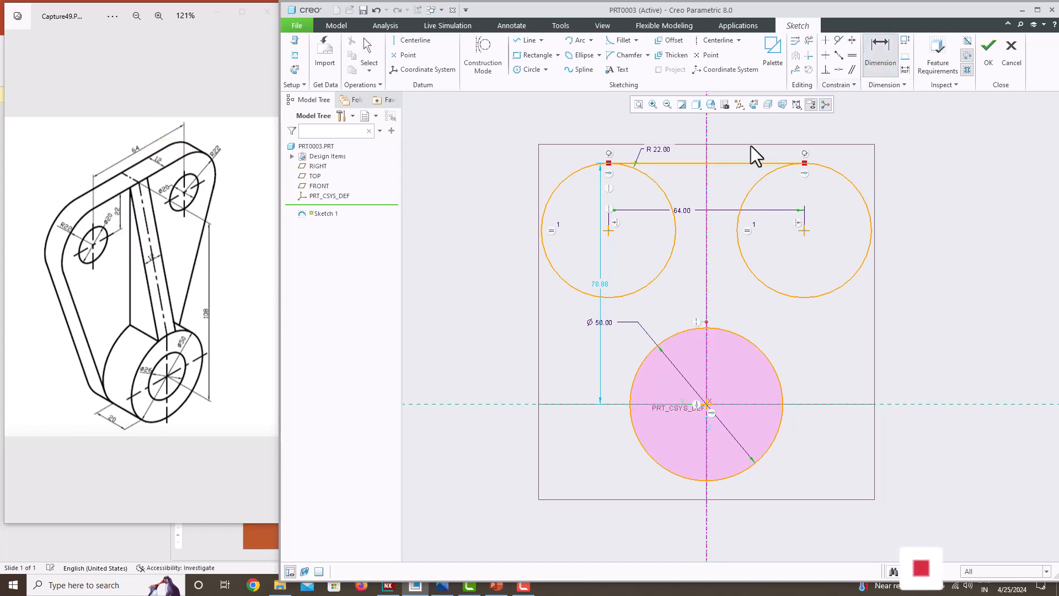
left_click(719, 162)
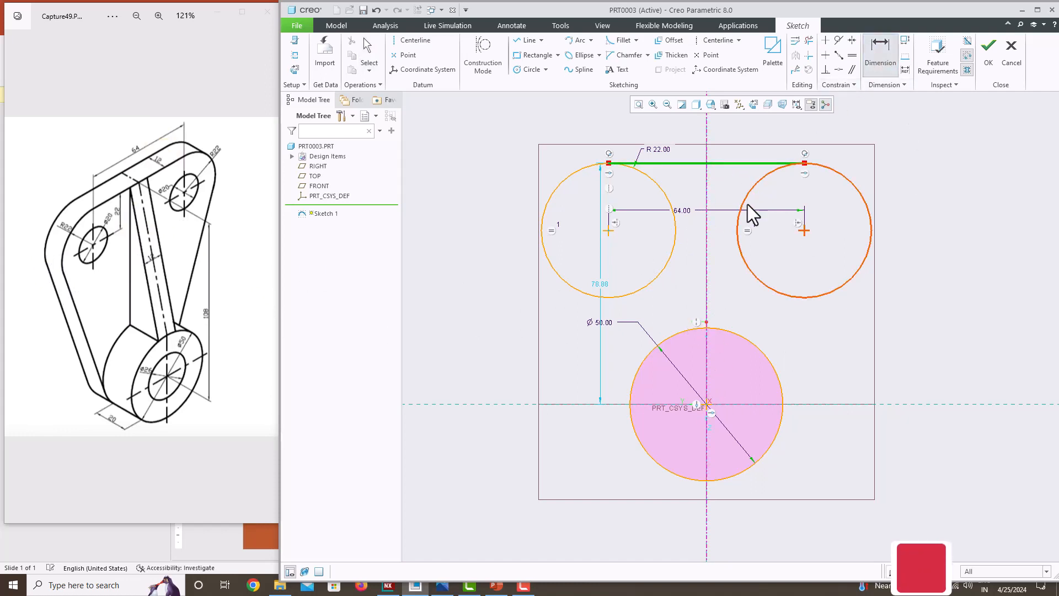
left_click(836, 404)
middle_click(858, 325)
type("10")
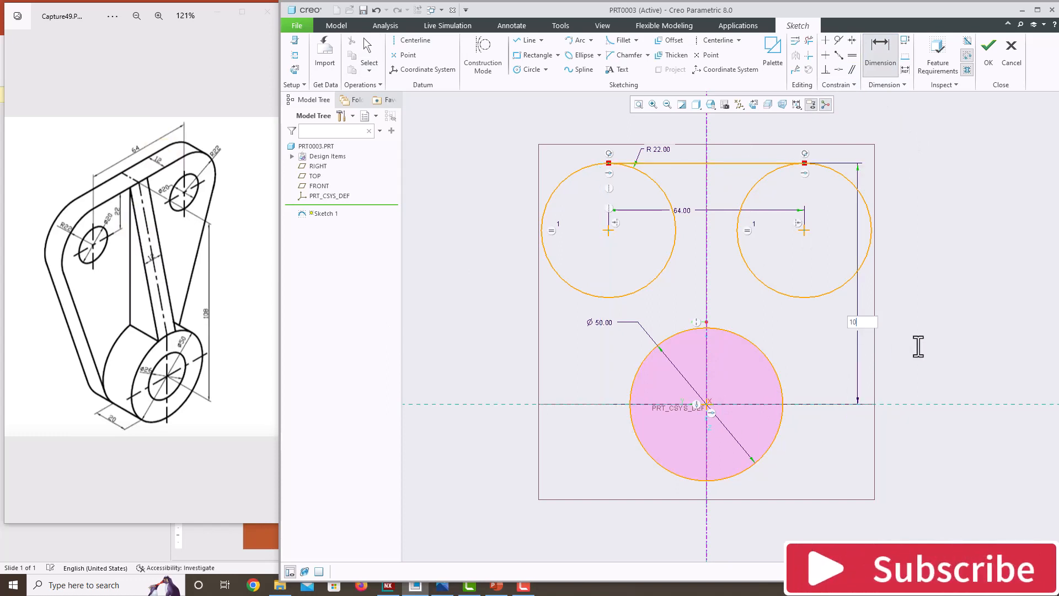
type("8")
key("Return")
middle_click(795, 292)
scroll(765, 325, "up", 5)
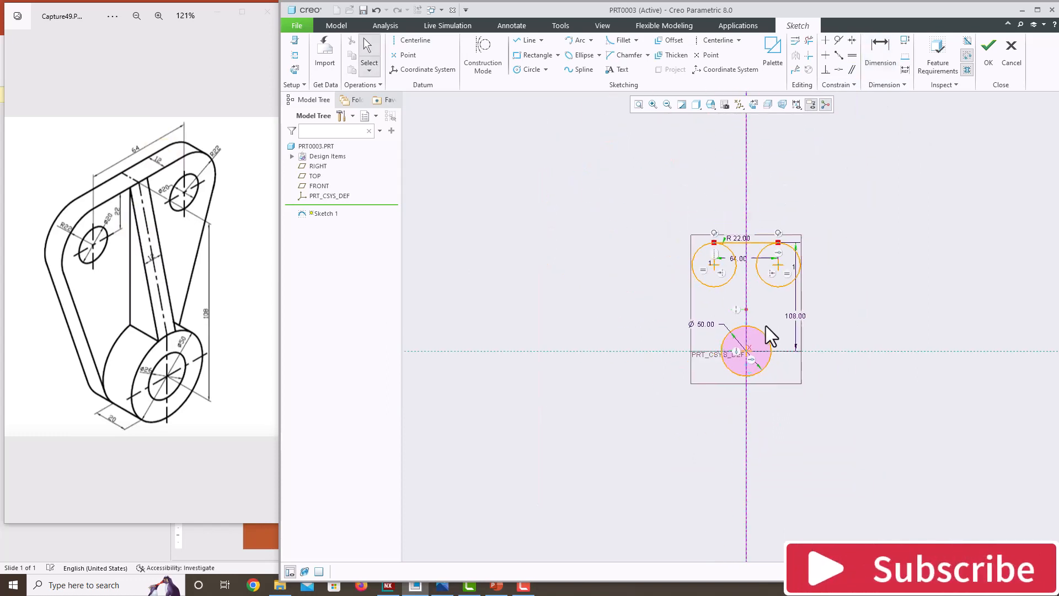
scroll(783, 299, "down", 3)
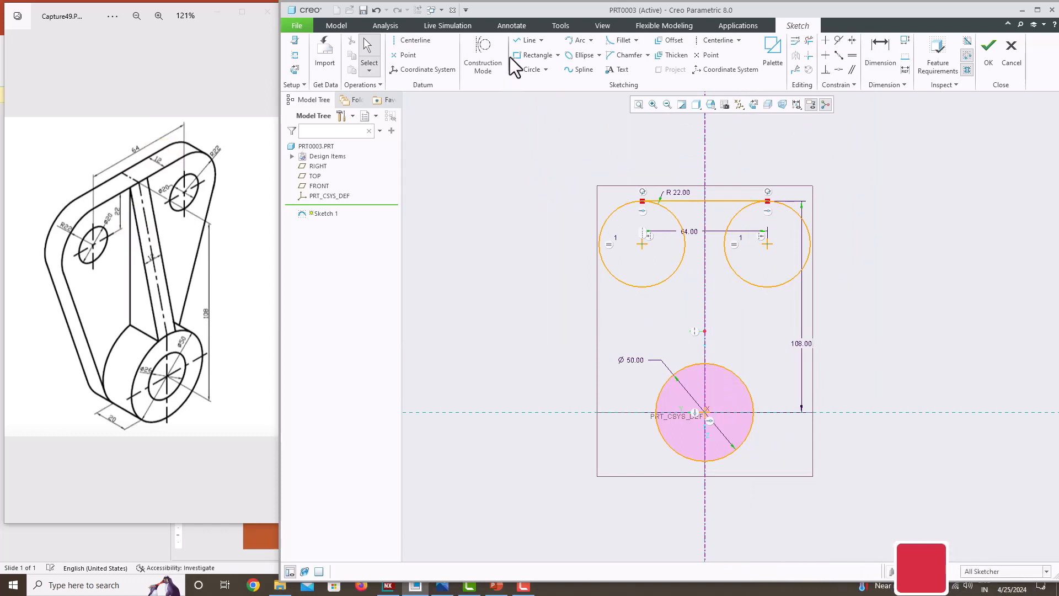
Draw two slanted side lines joining the outer sides of the upper circles to the corresponding sides of the 50 mm circle
left_click(525, 40)
left_click(599, 254)
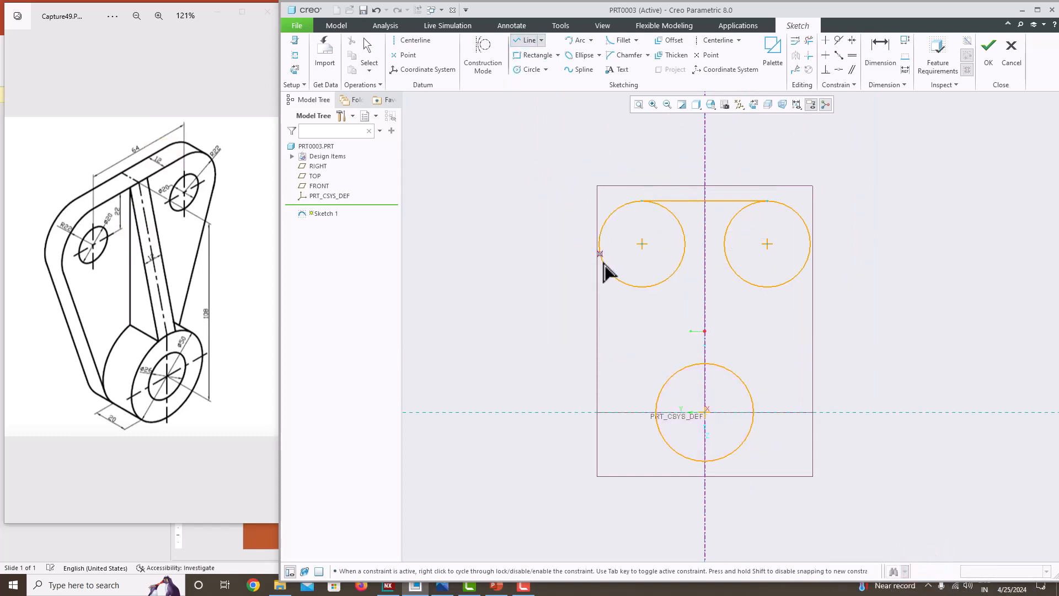
left_click(680, 430)
middle_click(676, 331)
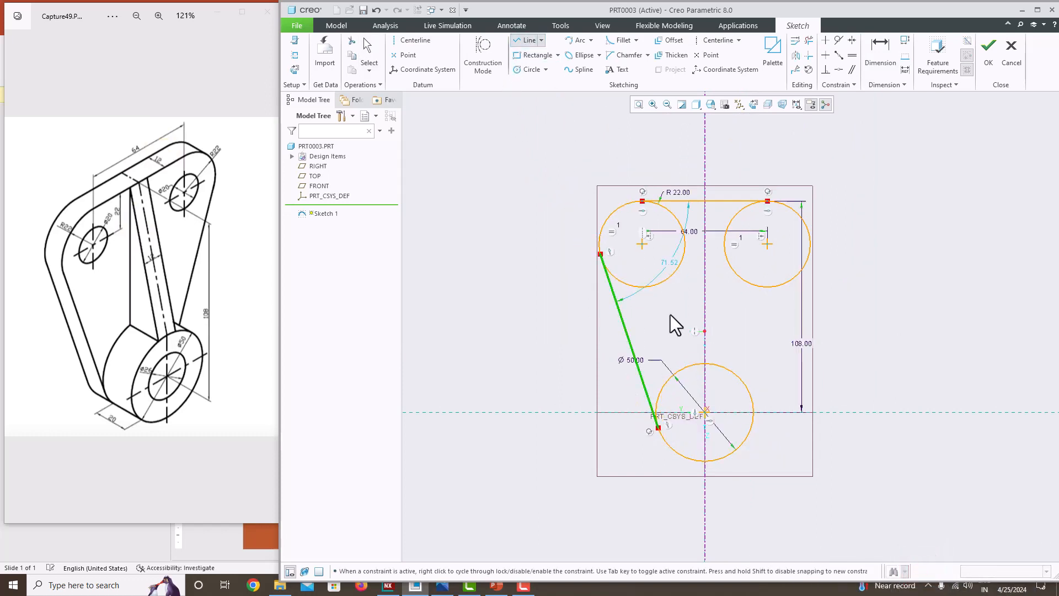
left_click(528, 39)
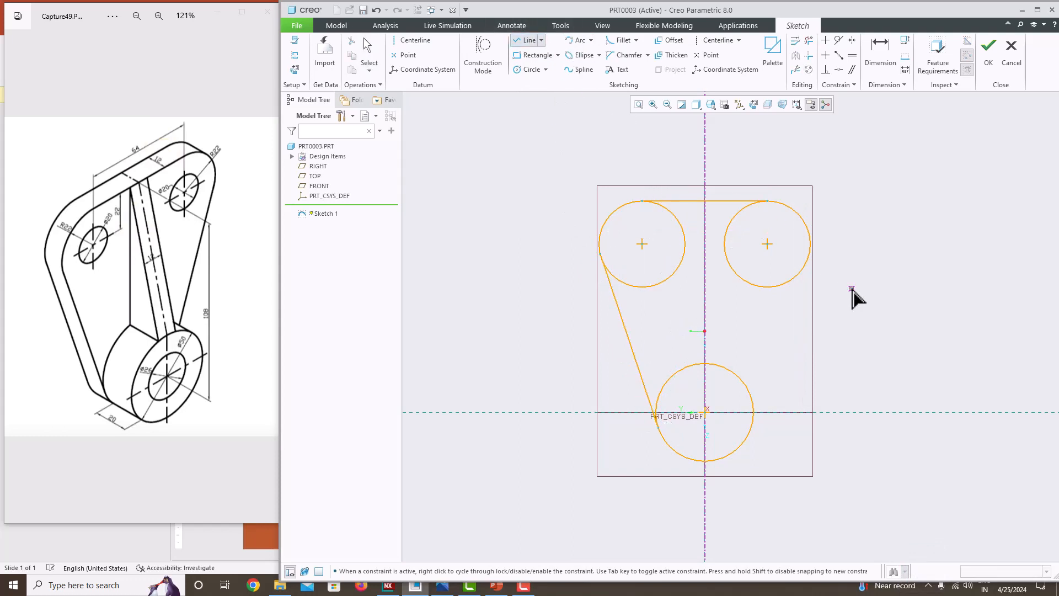
left_click(807, 264)
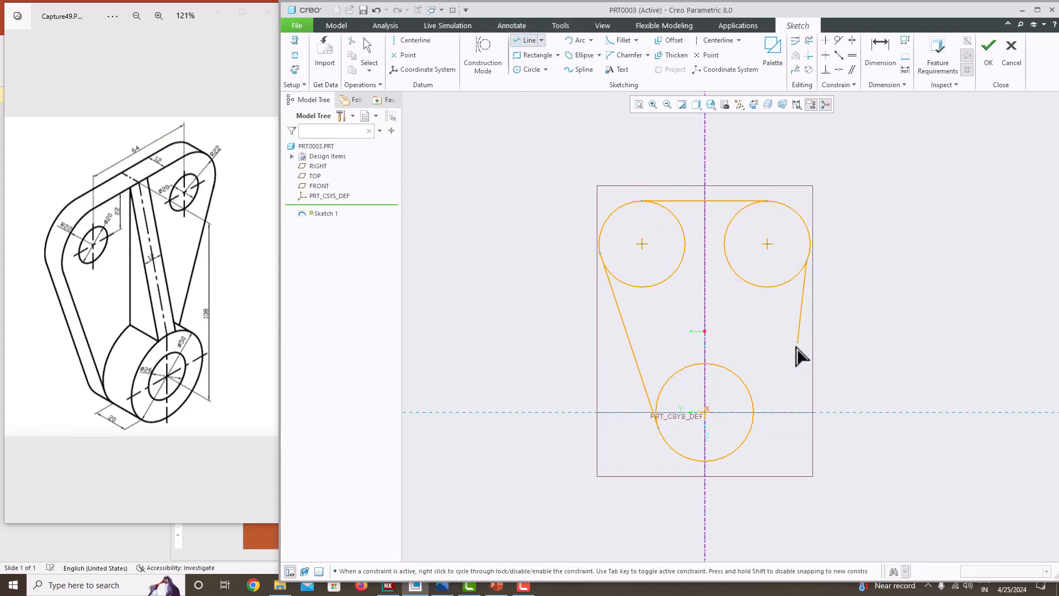
left_click(751, 441)
middle_click(779, 391)
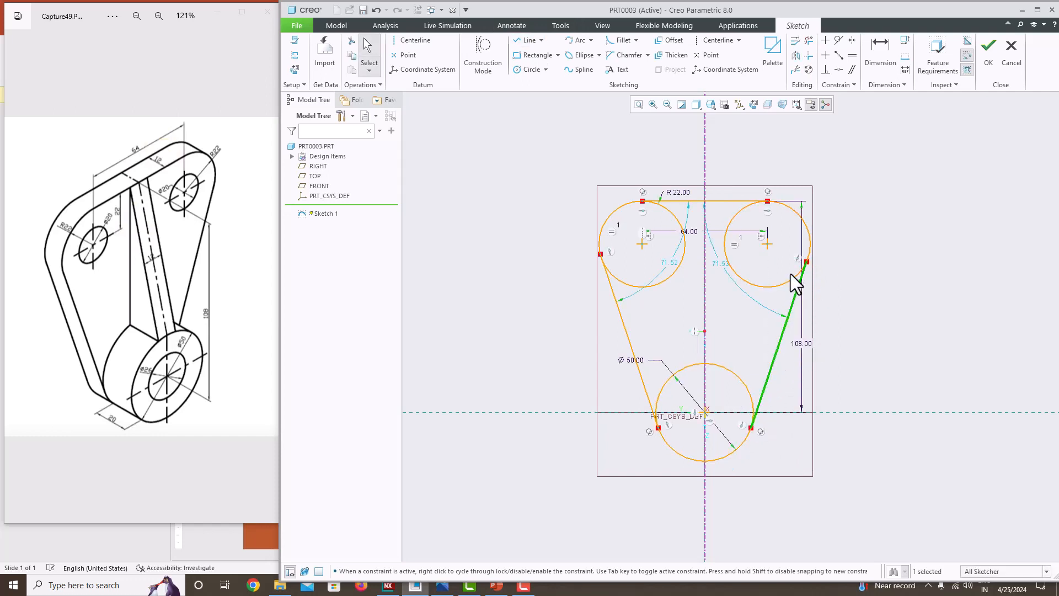
Make the two slanted side lines tangent to the upper-right and upper-left circles
left_click(836, 42)
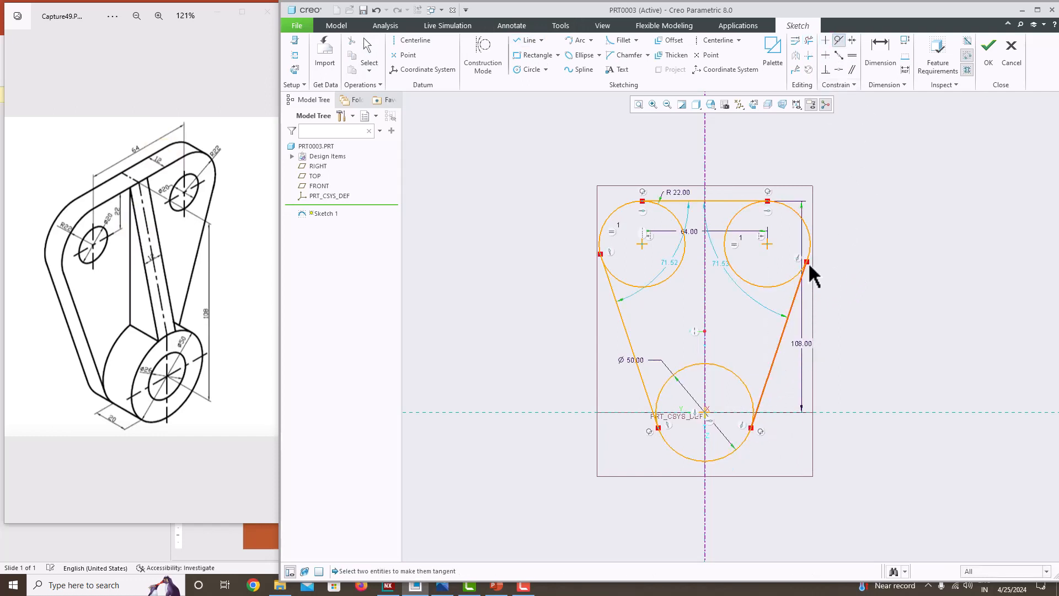
left_click(793, 271)
left_click(802, 283)
left_click(627, 285)
left_click(623, 320)
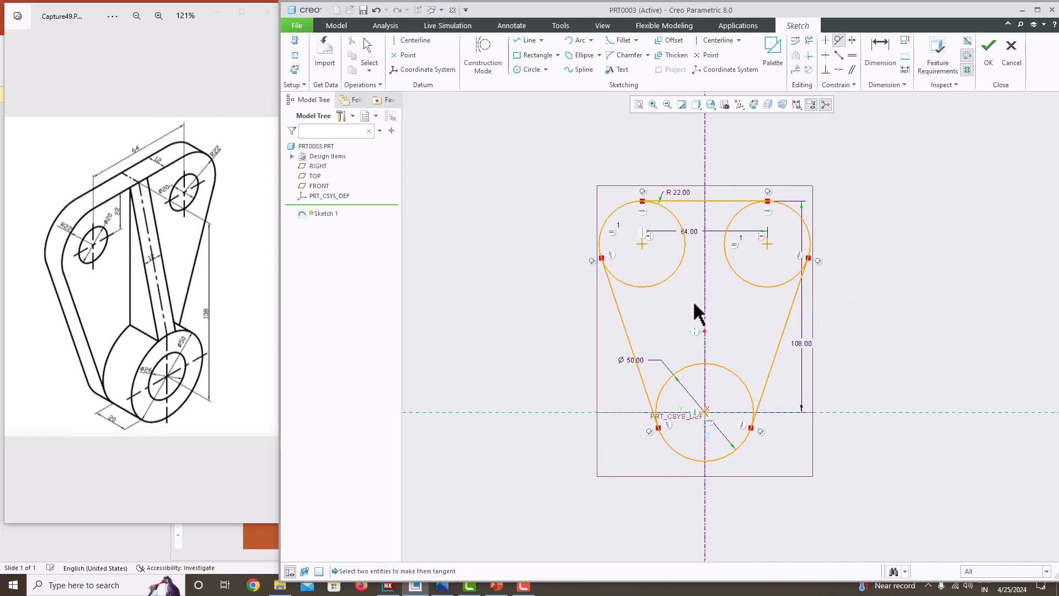
middle_click(899, 215)
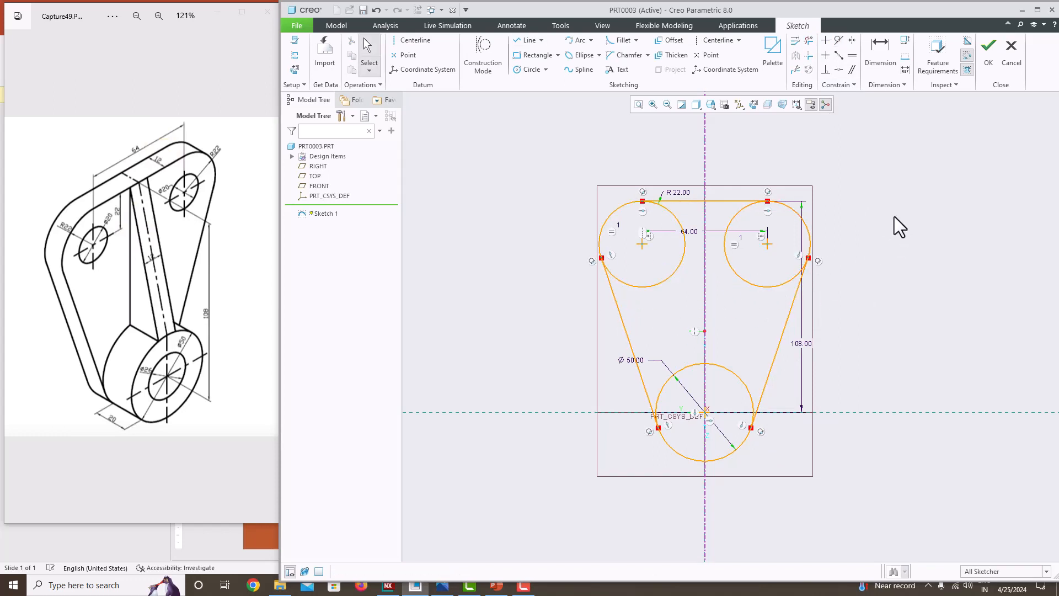
Trim away the inner arcs of the two upper circles and the upper portion of the 50 mm circle
left_click(808, 41)
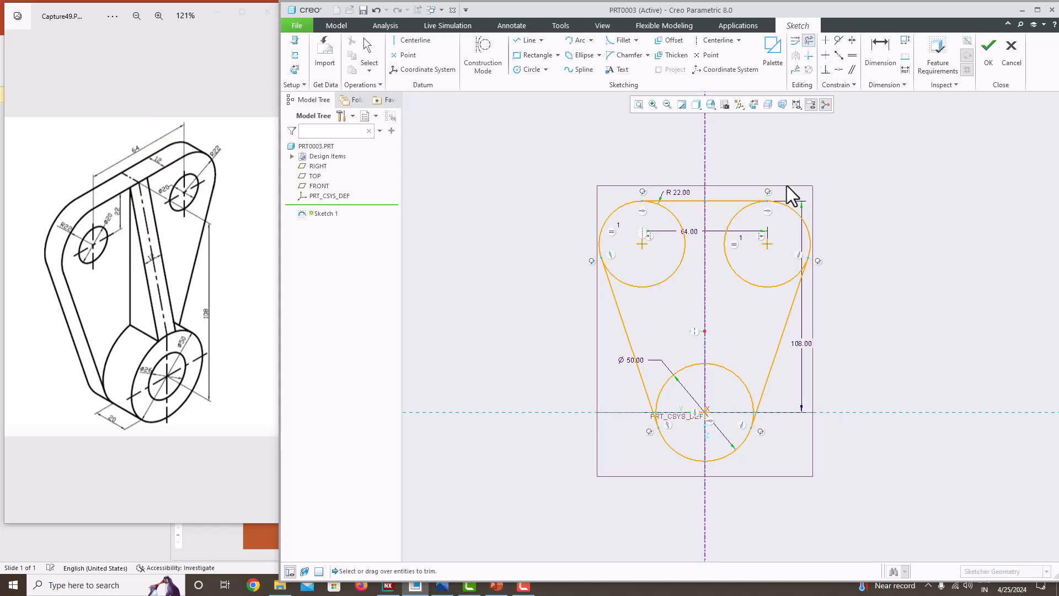
left_click(662, 285)
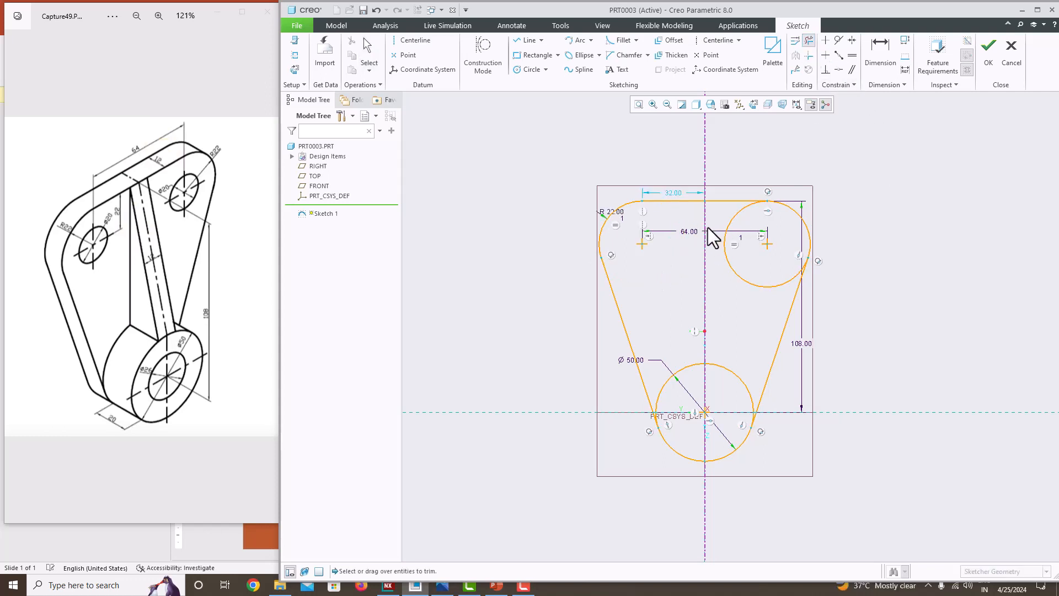
left_click(752, 286)
left_click_drag(717, 378, 713, 379)
left_click(675, 376)
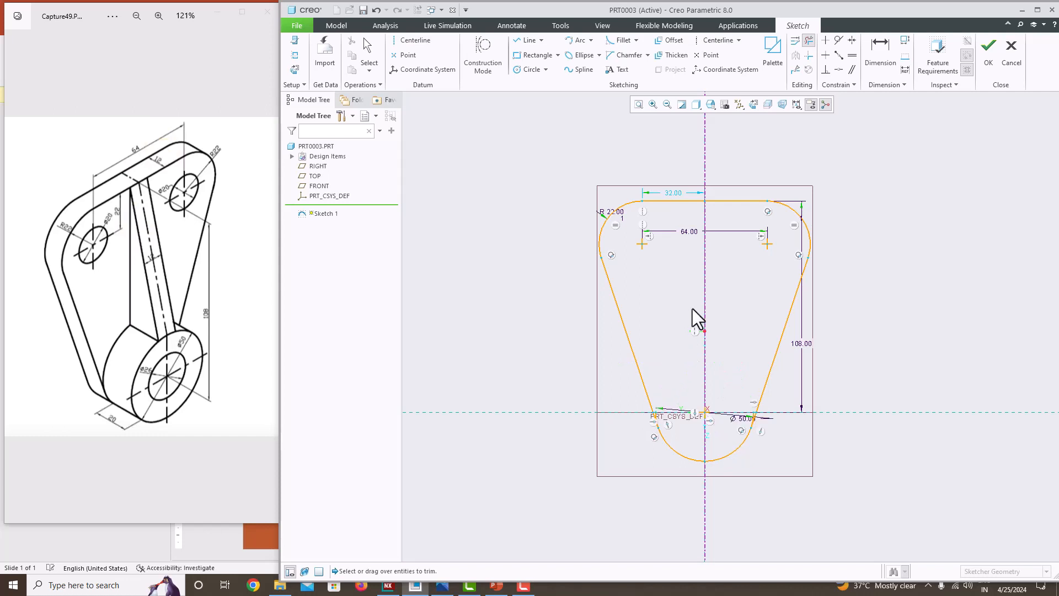
middle_click(693, 309)
Trim the short leftover arc stubs where the side lines meet the bottom arc
scroll(739, 417, "up", 1)
scroll(741, 422, "up", 1)
scroll(595, 147, "down", 5)
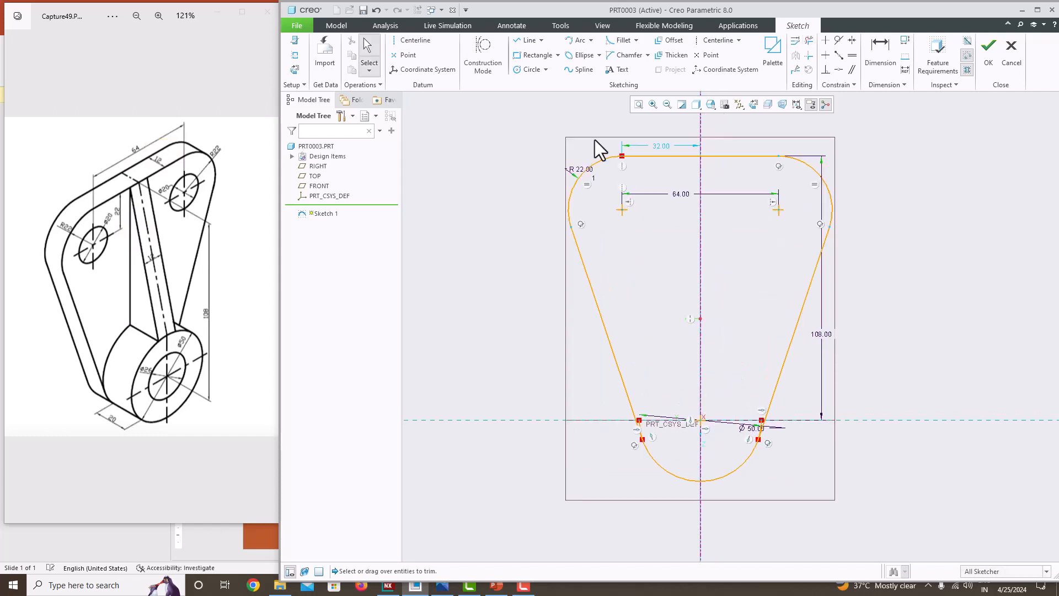
scroll(644, 152, "up", 5)
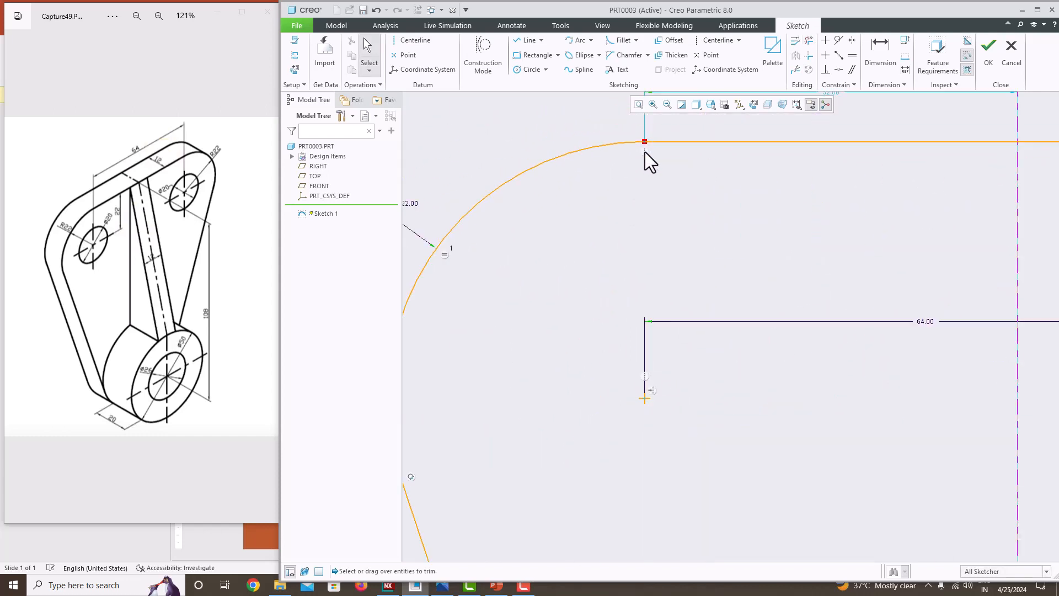
scroll(796, 437, "up", 3)
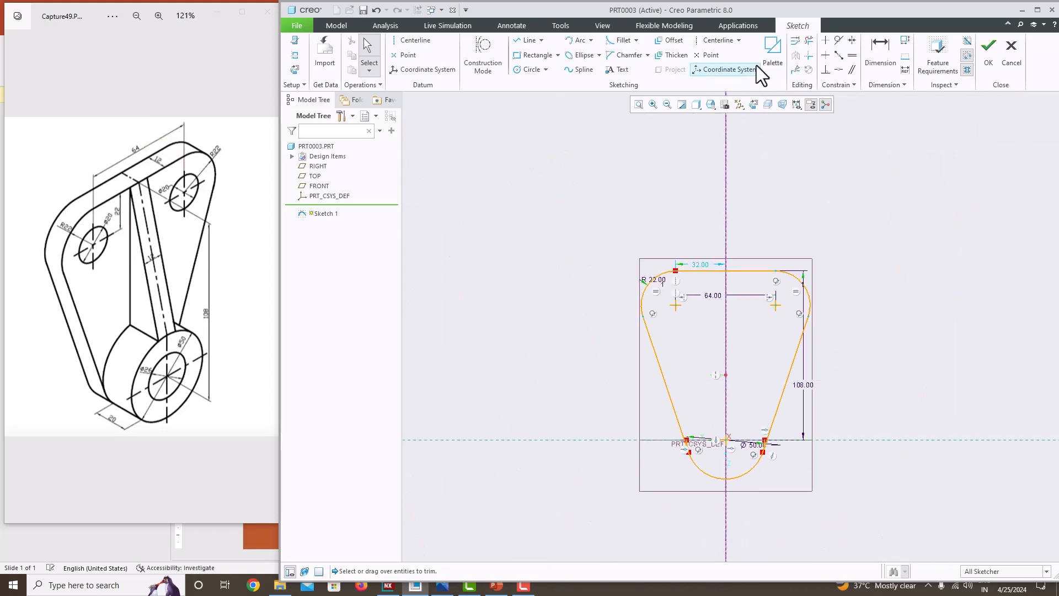
left_click(808, 40)
scroll(772, 447, "down", 8)
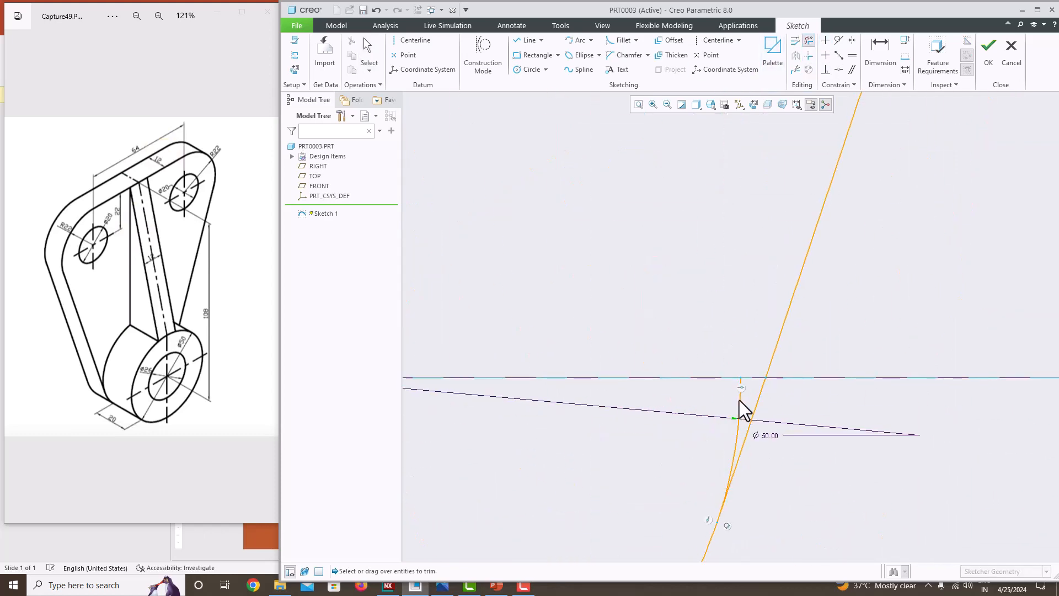
scroll(670, 409, "up", 4)
scroll(591, 413, "down", 5)
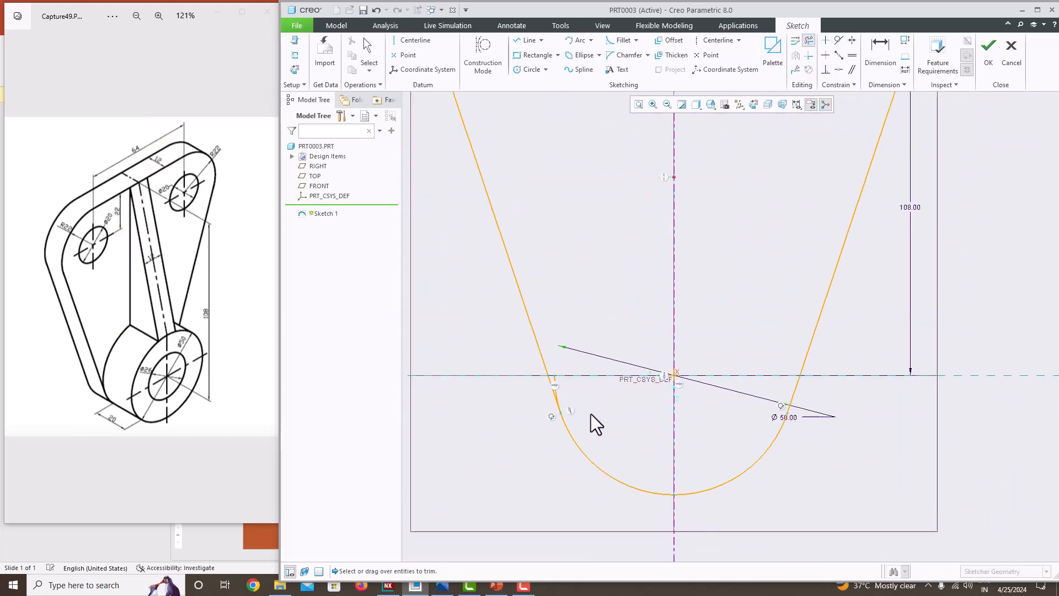
middle_click(677, 359)
Try to make the left end of the top line coincident with the end of the upper-left arc
scroll(677, 358, "up", 5)
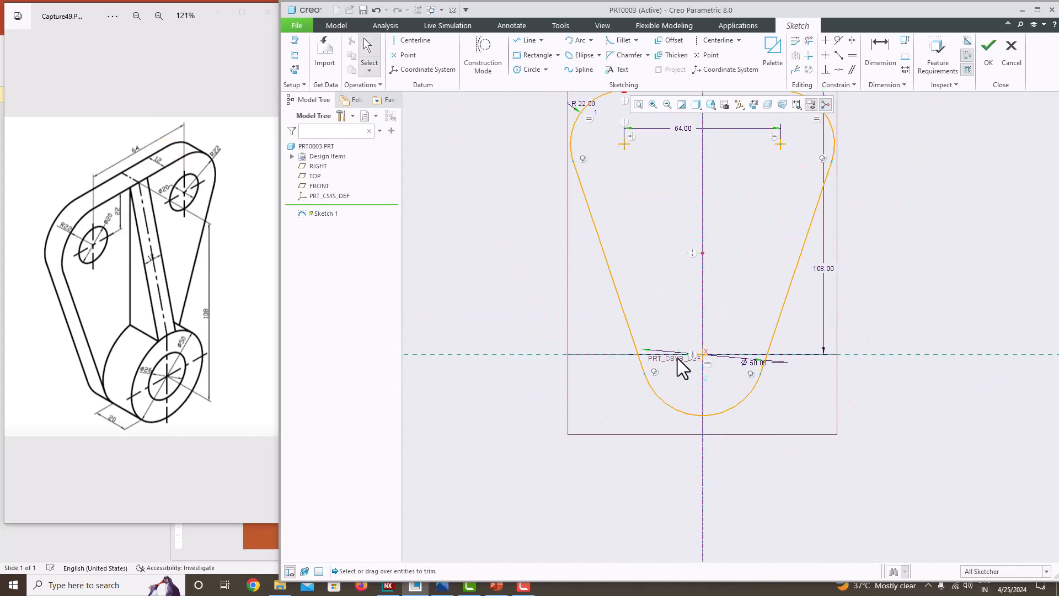
scroll(653, 277, "down", 5)
scroll(688, 298, "down", 6)
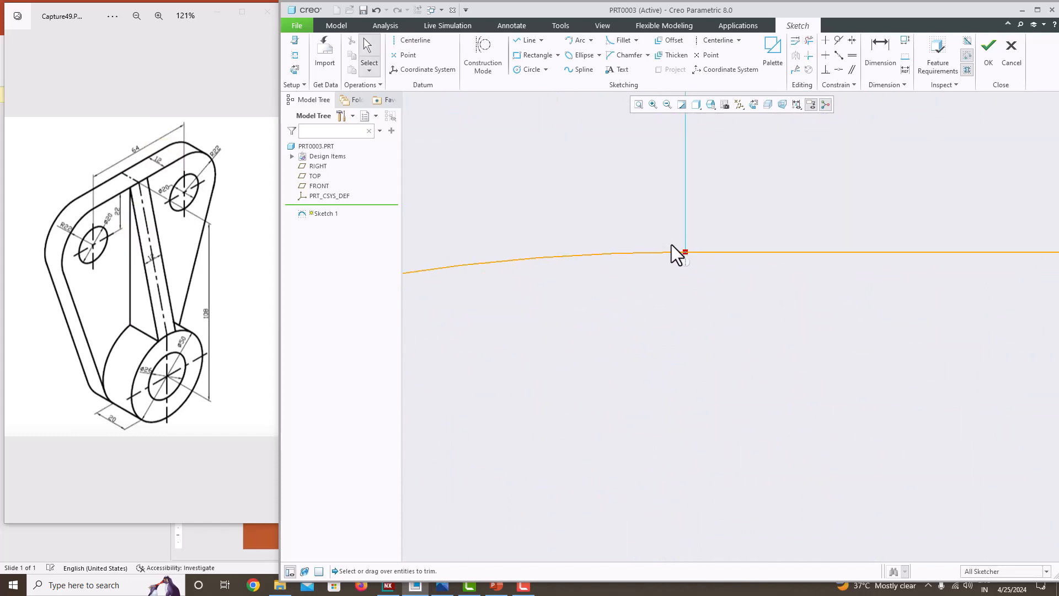
scroll(654, 270, "down", 5)
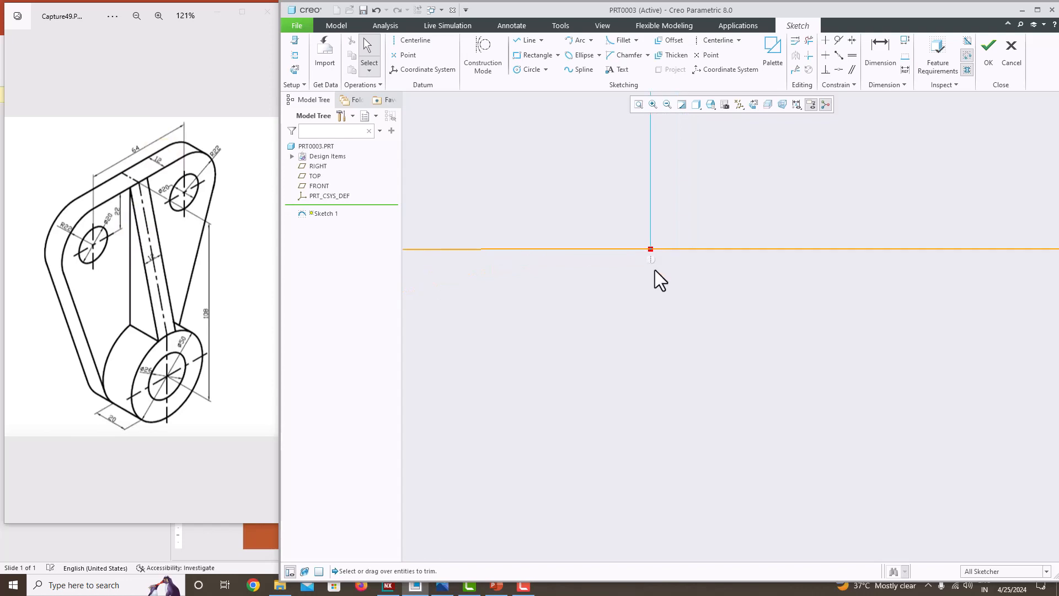
scroll(654, 221, "down", 4)
scroll(657, 218, "up", 3)
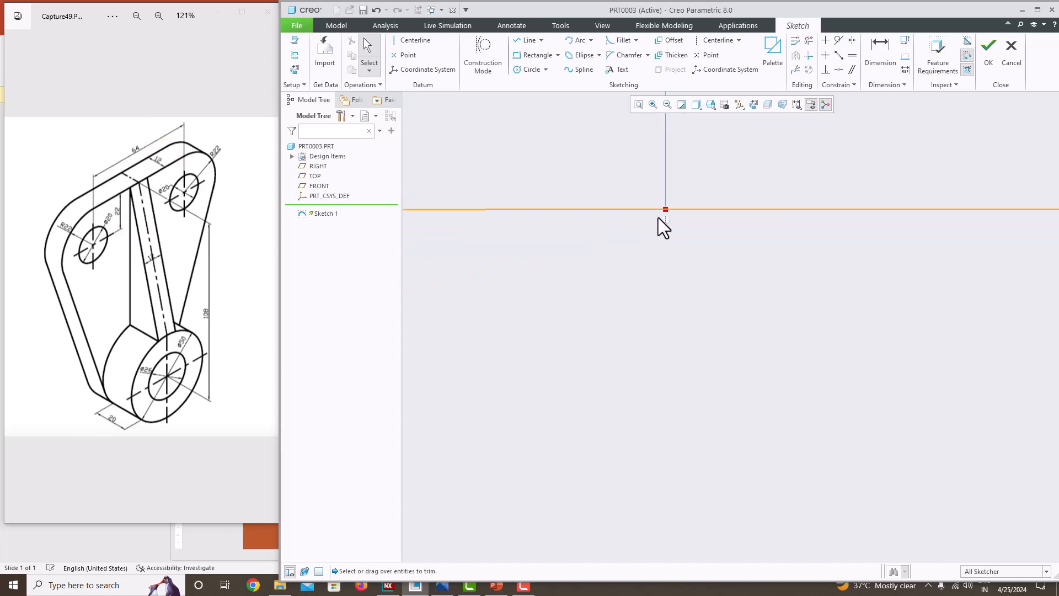
scroll(657, 218, "down", 4)
scroll(706, 234, "up", 2)
scroll(706, 233, "down", 2)
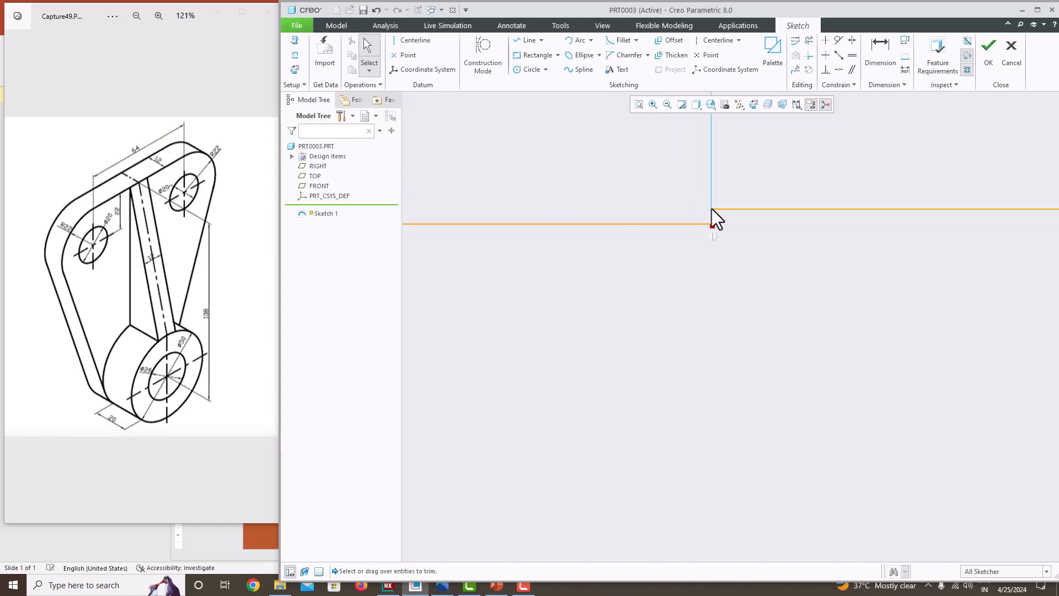
left_click(838, 55)
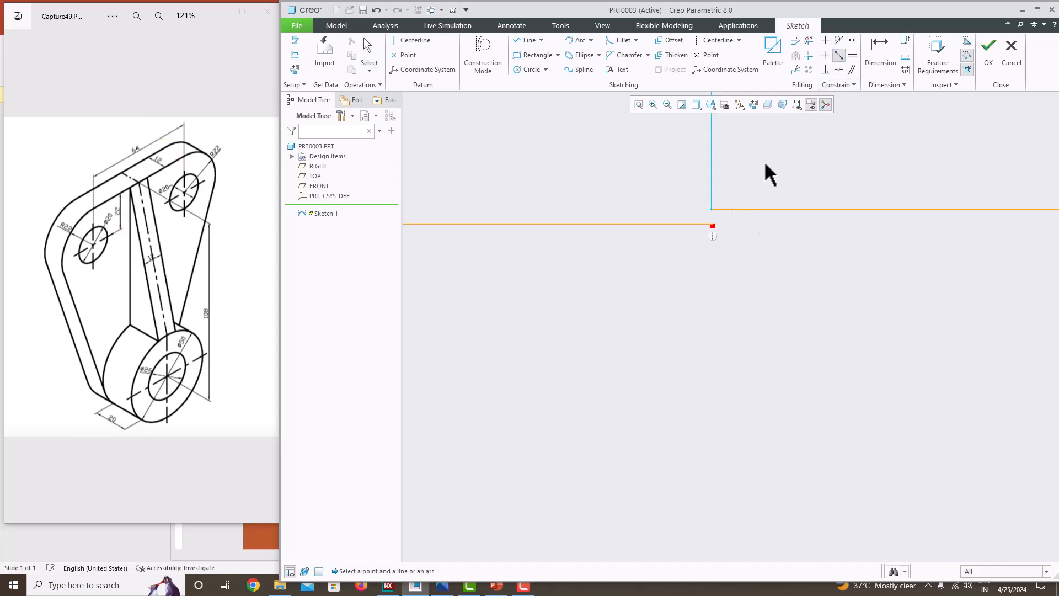
left_click(712, 208)
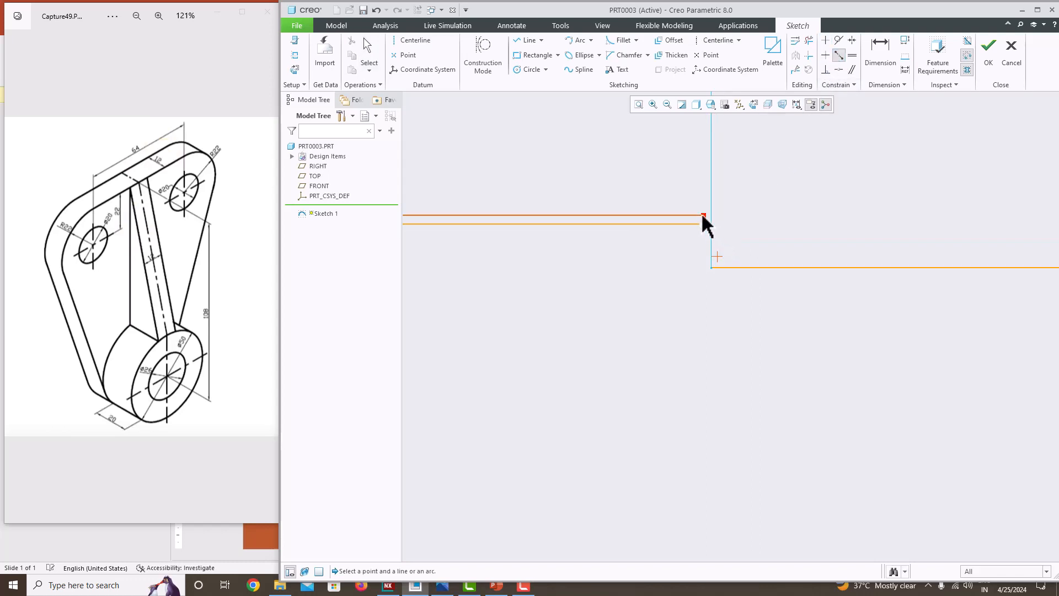
left_click(702, 215)
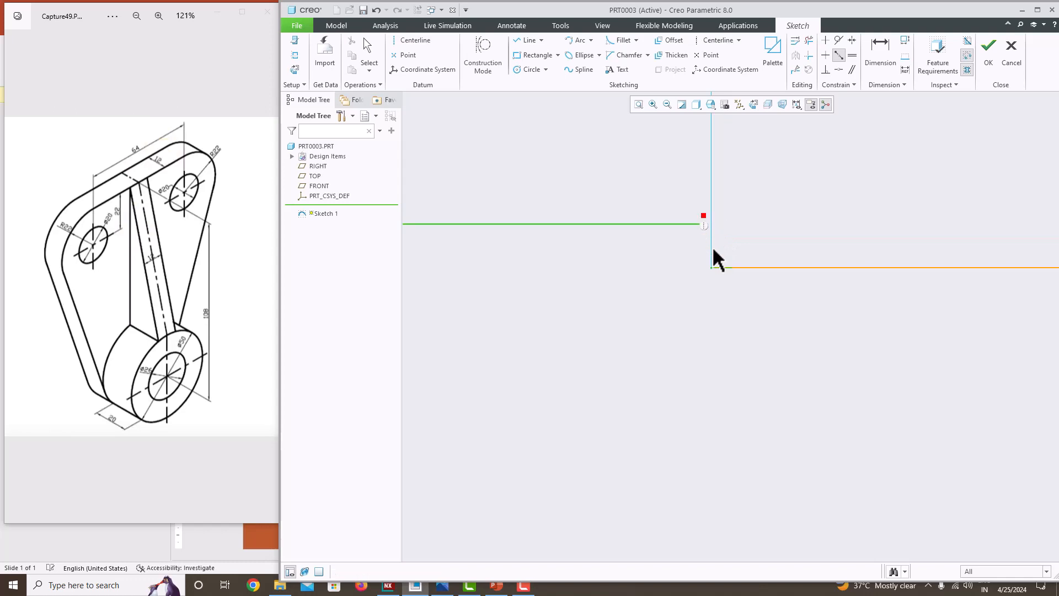
middle_click(720, 218)
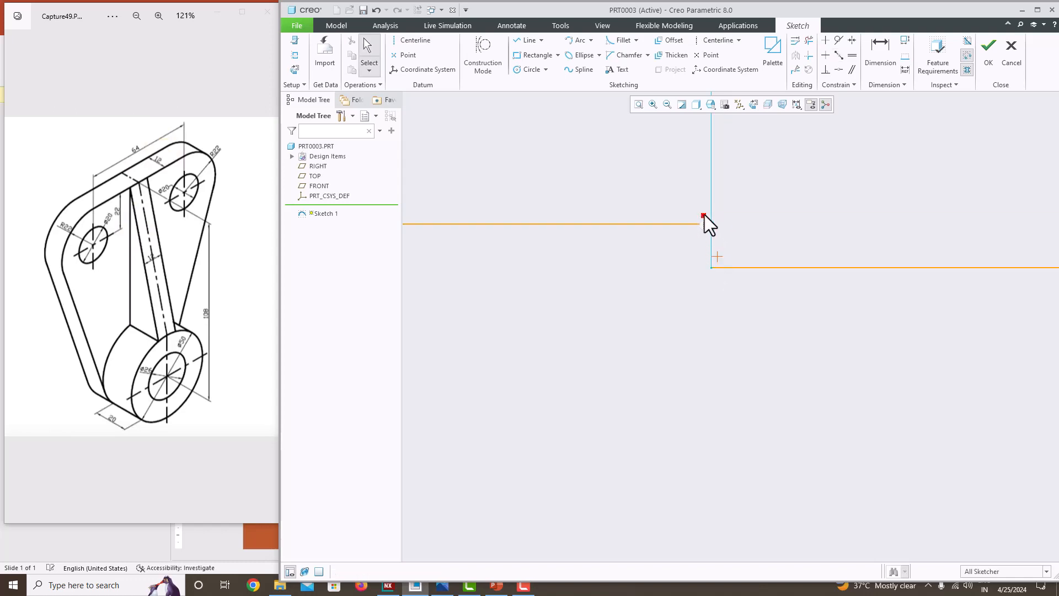
Move the open endpoint at the upper-left joint so the top line and the corner arc meet
left_click(704, 214)
left_click_drag(716, 226, 711, 253)
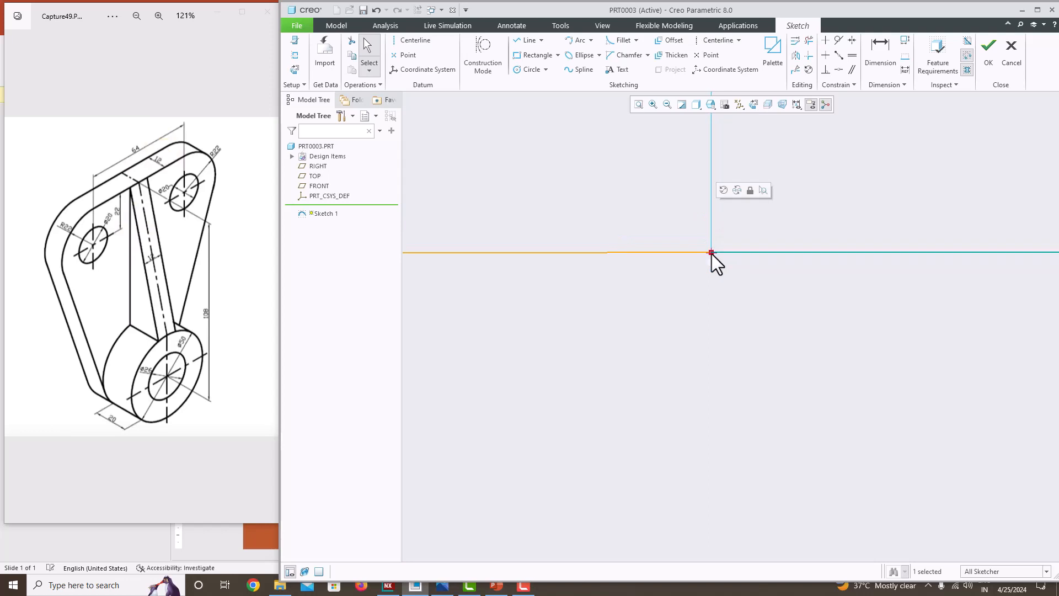
scroll(712, 253, "up", 12)
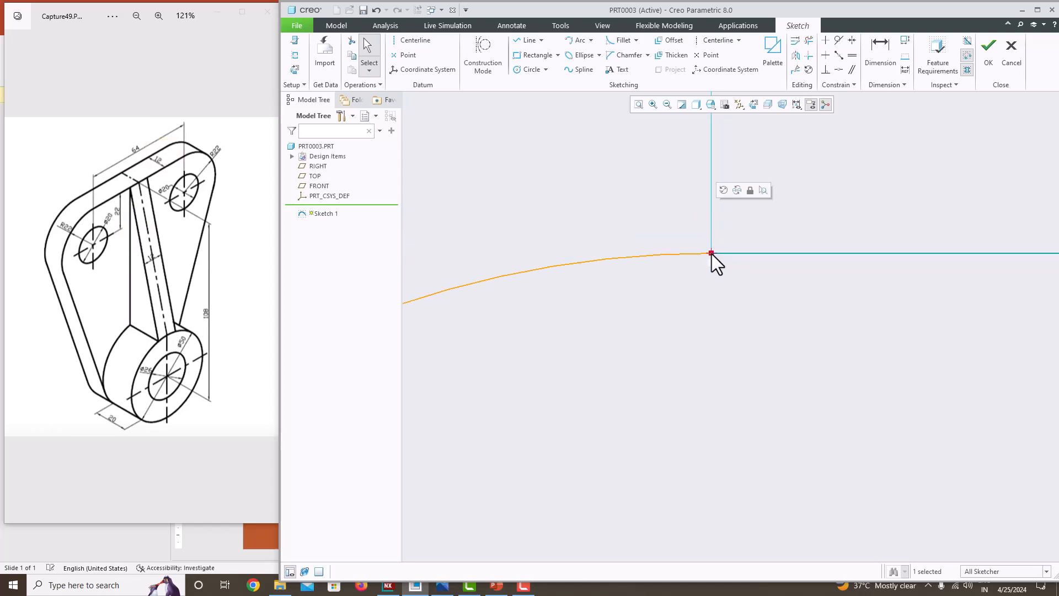
scroll(725, 253, "down", 5)
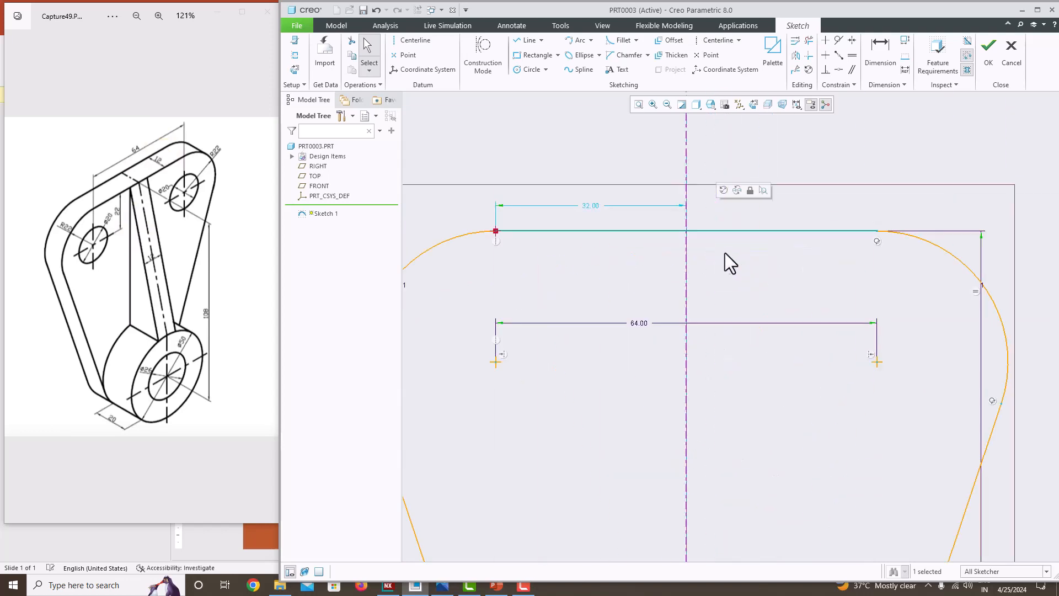
Delete the top line and redraw it between the upper endpoints of the two corner arcs to close the profile
right_click(697, 233)
key("Delete")
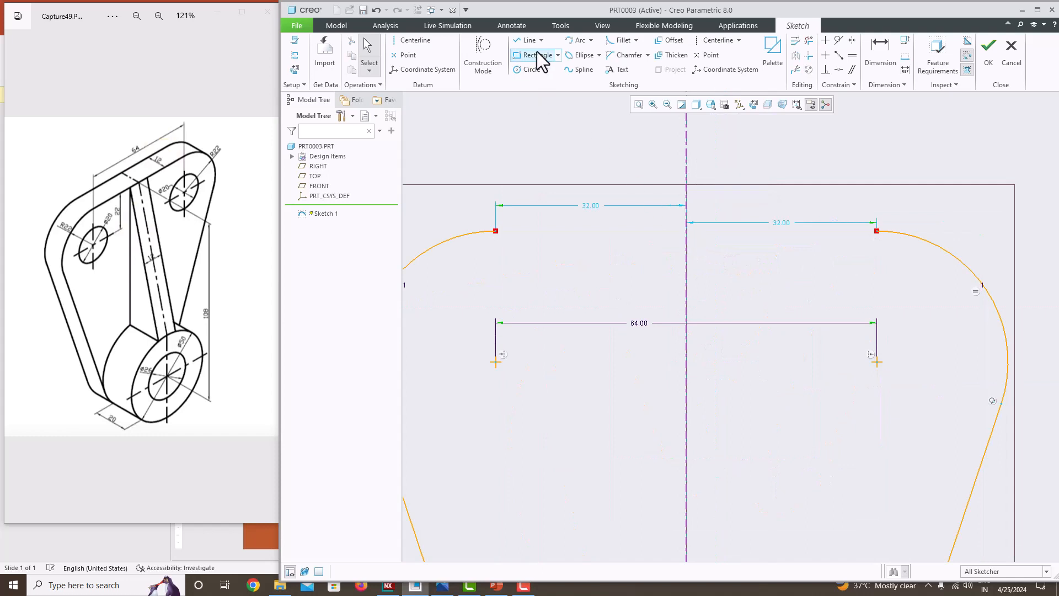
key("l")
left_click(495, 231)
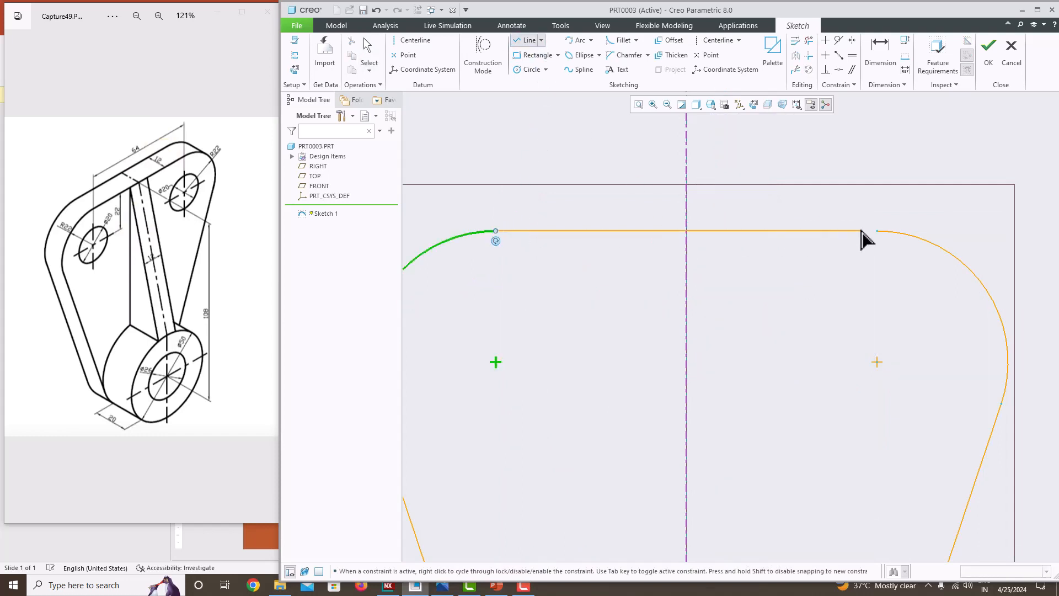
left_click(877, 230)
middle_click(856, 195)
middle_click(857, 196)
scroll(825, 186, "down", 6)
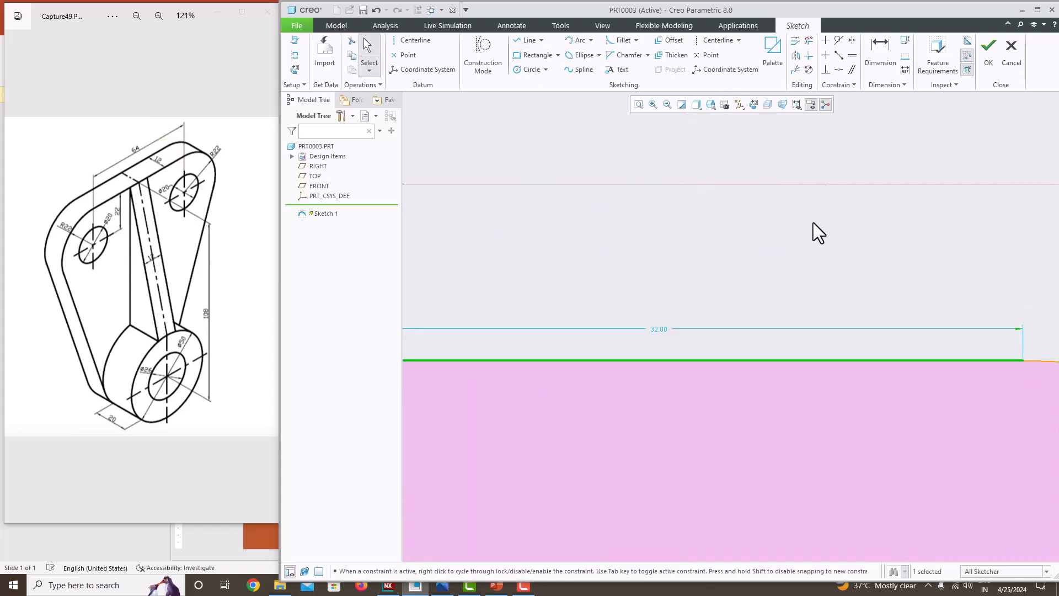
scroll(812, 224, "up", 6)
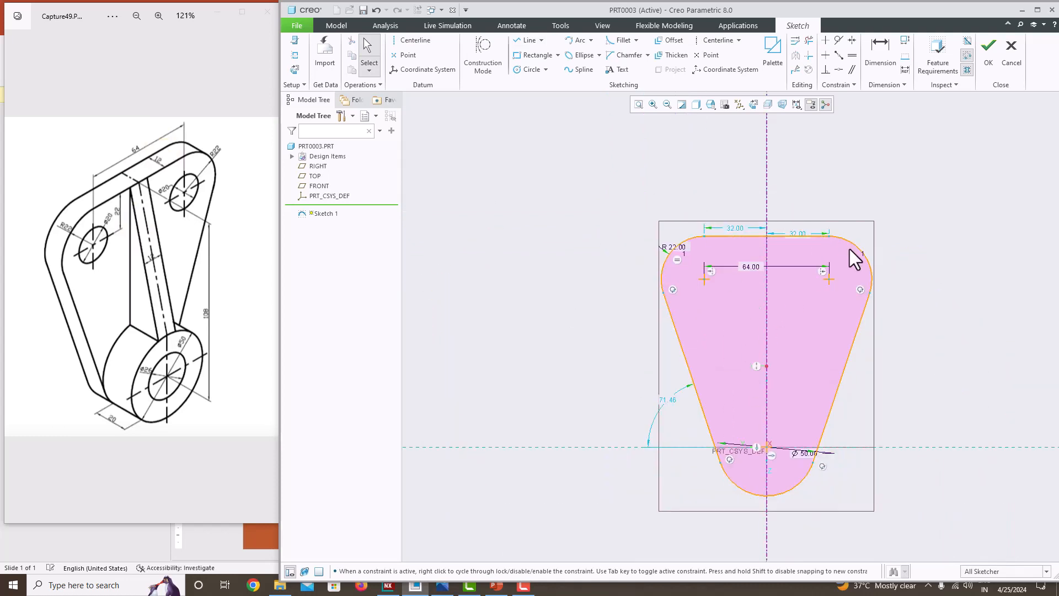
Finish the outline sketch and extrude it 12 mm symmetrically about the sketch plane to form the plate
left_click(988, 49)
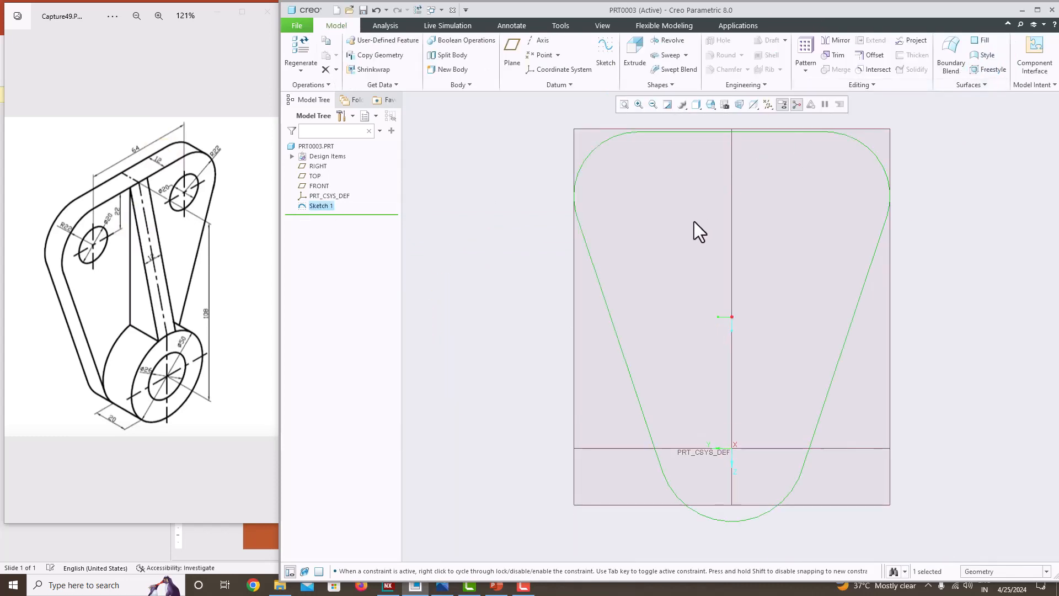
left_click(631, 67)
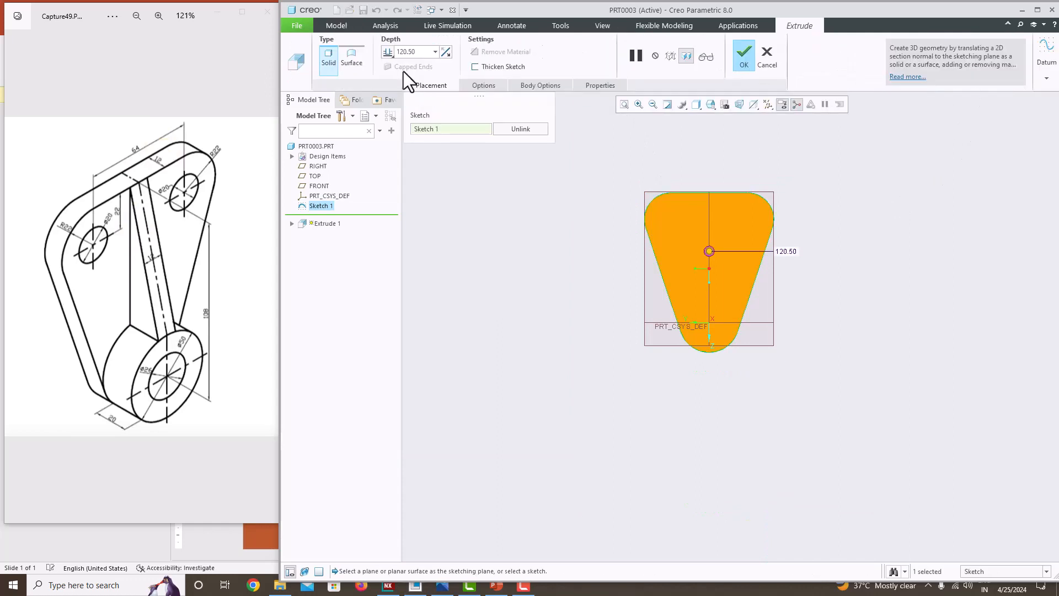
left_click(388, 53)
left_click(400, 79)
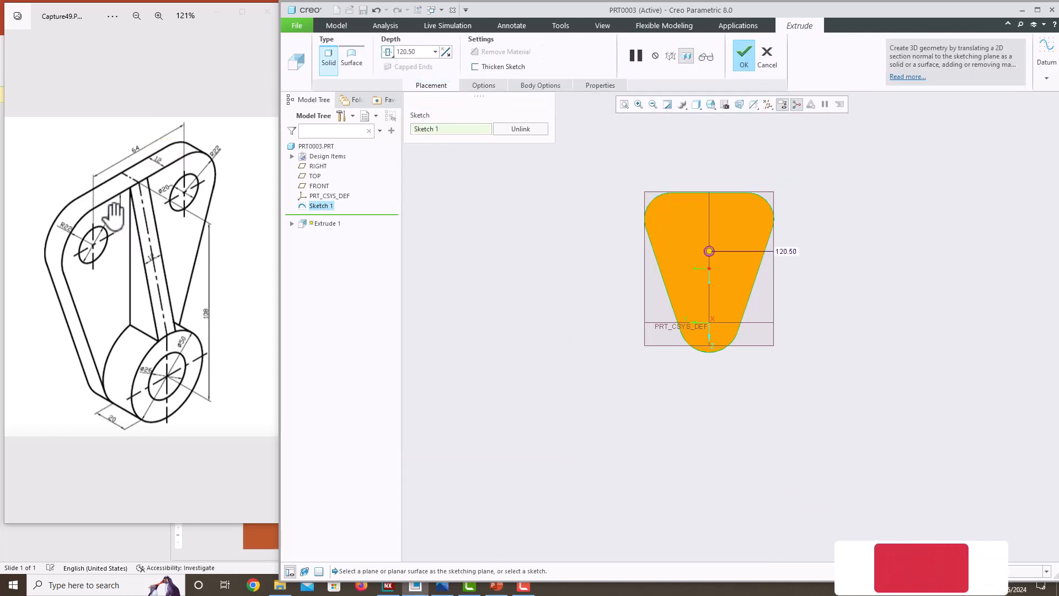
double_click(418, 53)
type("1")
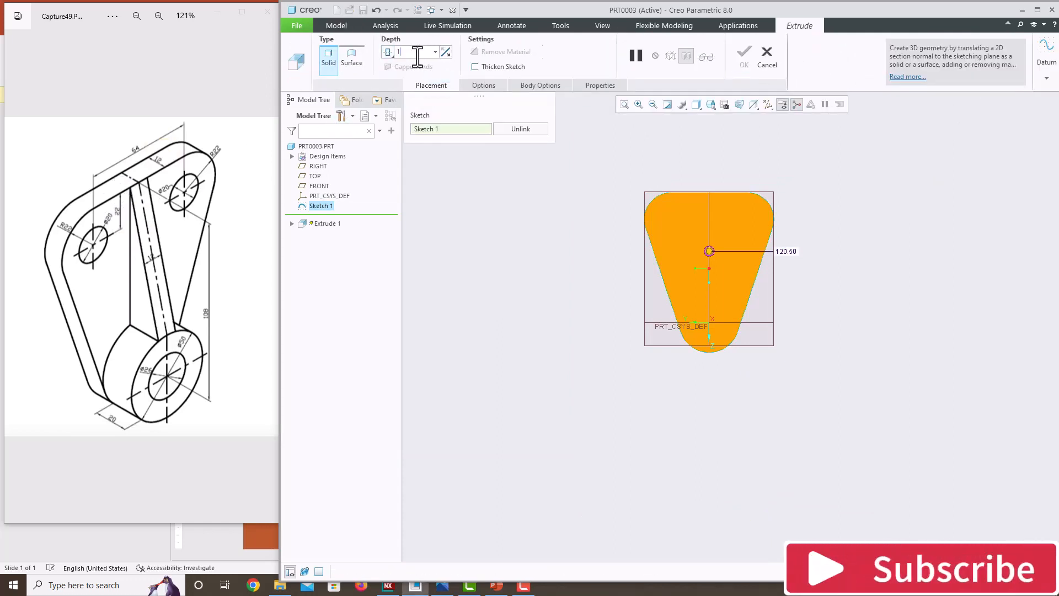
type("2")
key("Return")
middle_click_drag(590, 189, 670, 171)
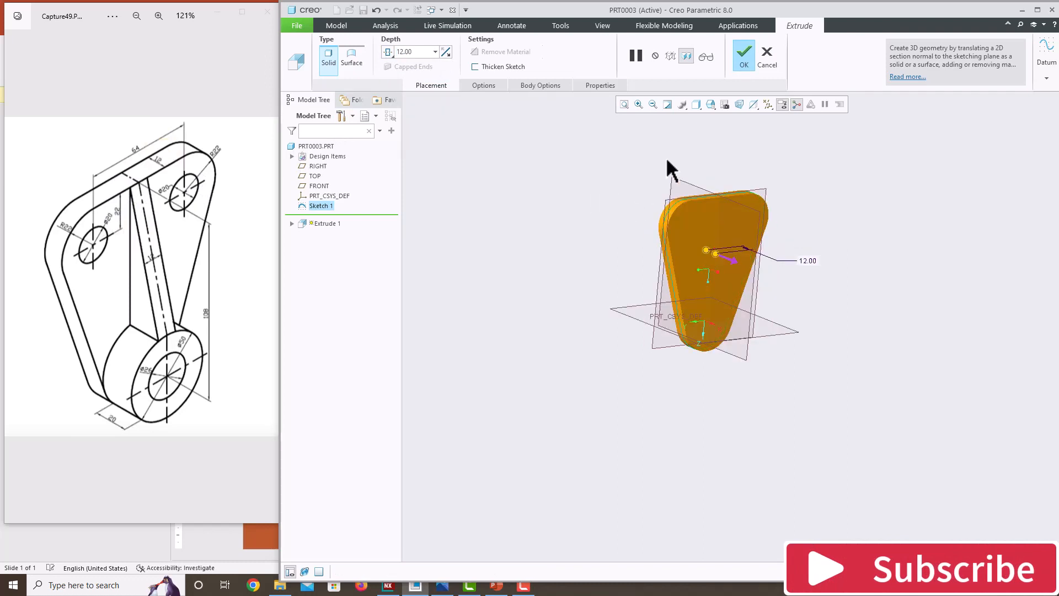
middle_click(670, 171)
Start a sketch on the plate's front face and add the rounded bottom edge as a sketch reference
scroll(706, 198, "up", 3)
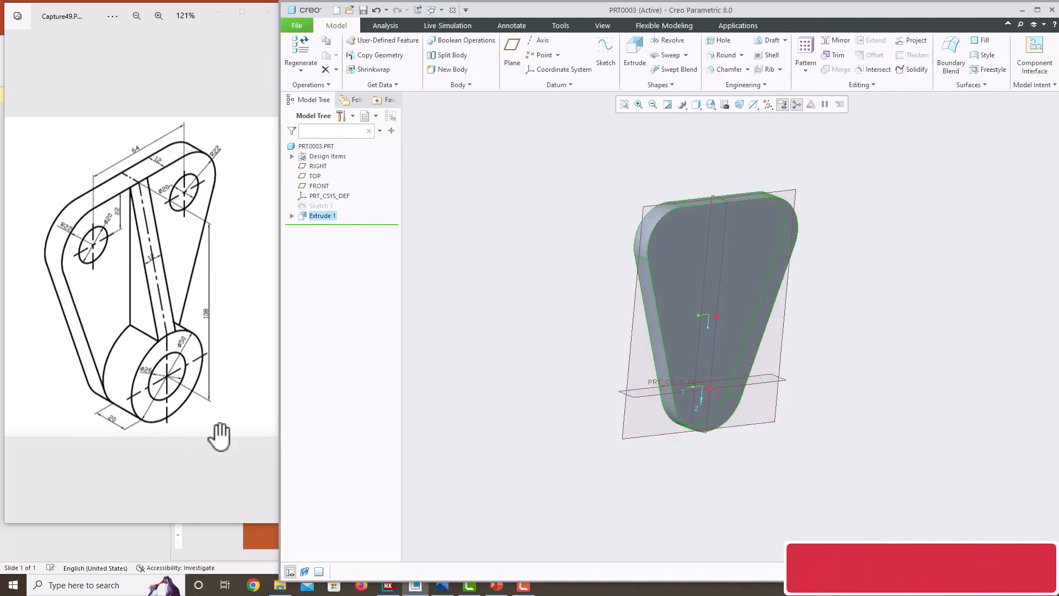
mouse_move(680, 266)
middle_mouse_down()
mouse_move(756, 266)
mouse_move(690, 266)
middle_mouse_up()
left_click(610, 56)
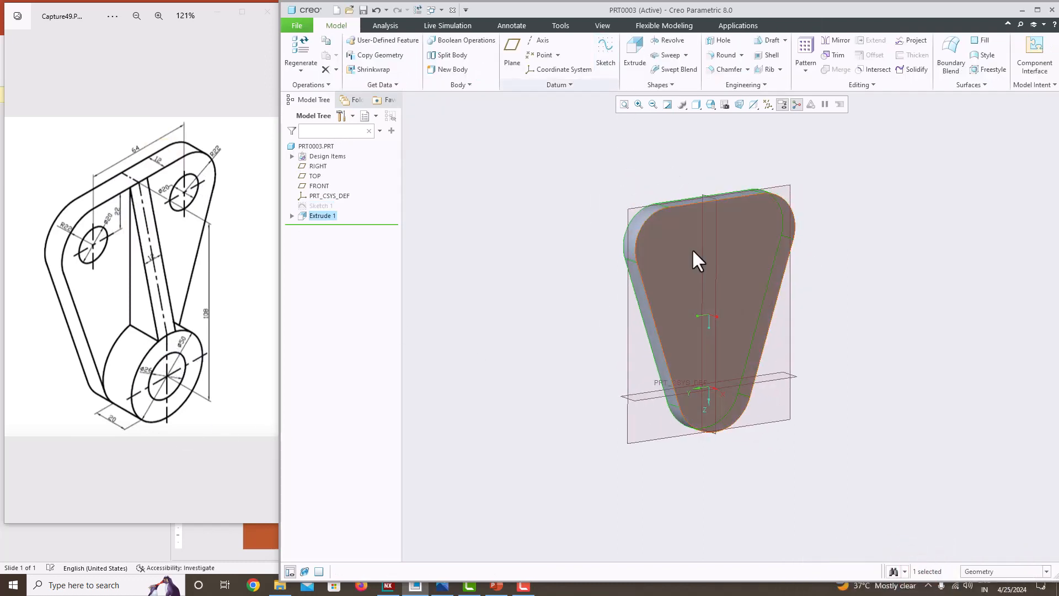
left_click(728, 289)
left_click(609, 61)
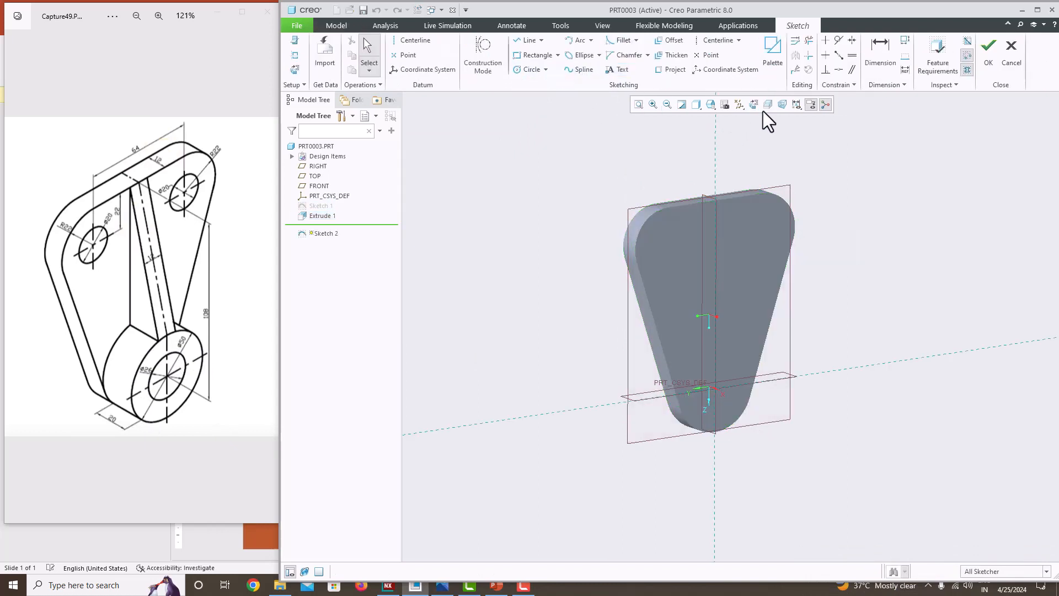
left_click(752, 104)
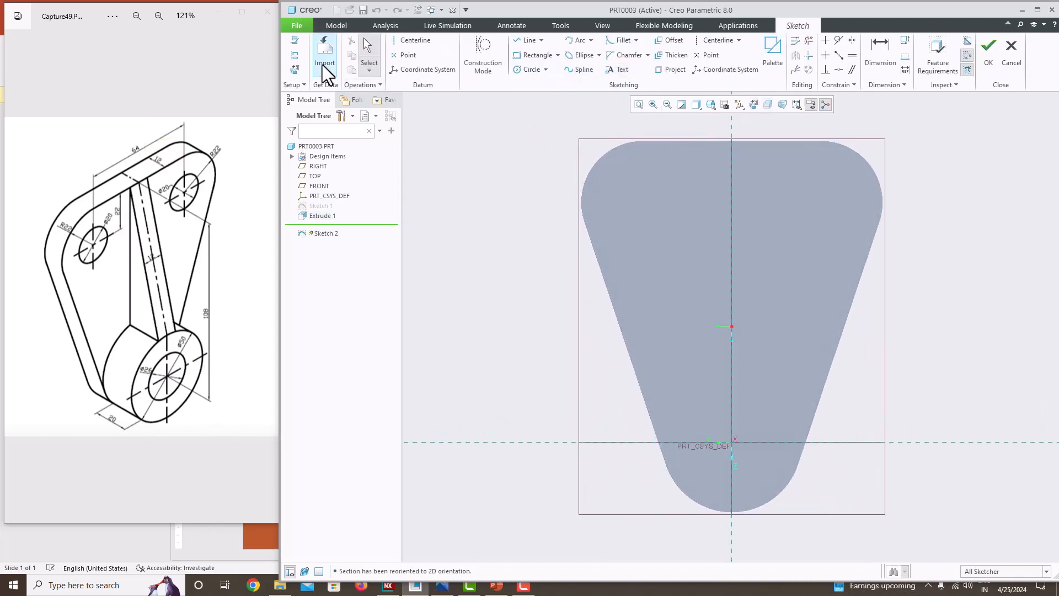
left_click(297, 58)
left_click(699, 503)
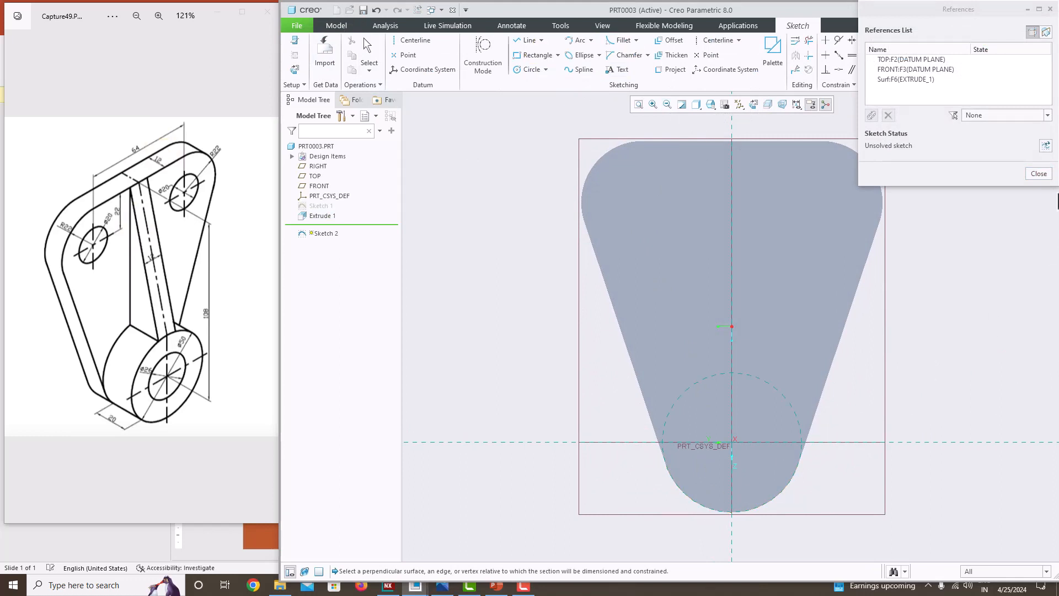
left_click(1038, 173)
Sketch a circle centred on the coordinate origin, matching the referenced bottom arc, and finish the sketch
left_click(528, 69)
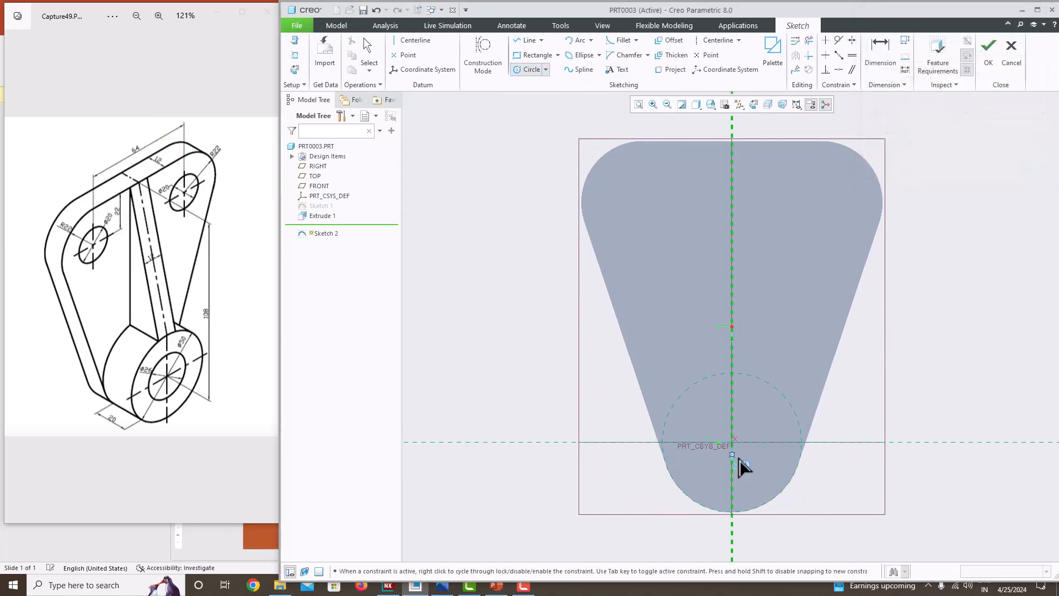
left_click(731, 441)
left_click(694, 387)
middle_click(681, 320)
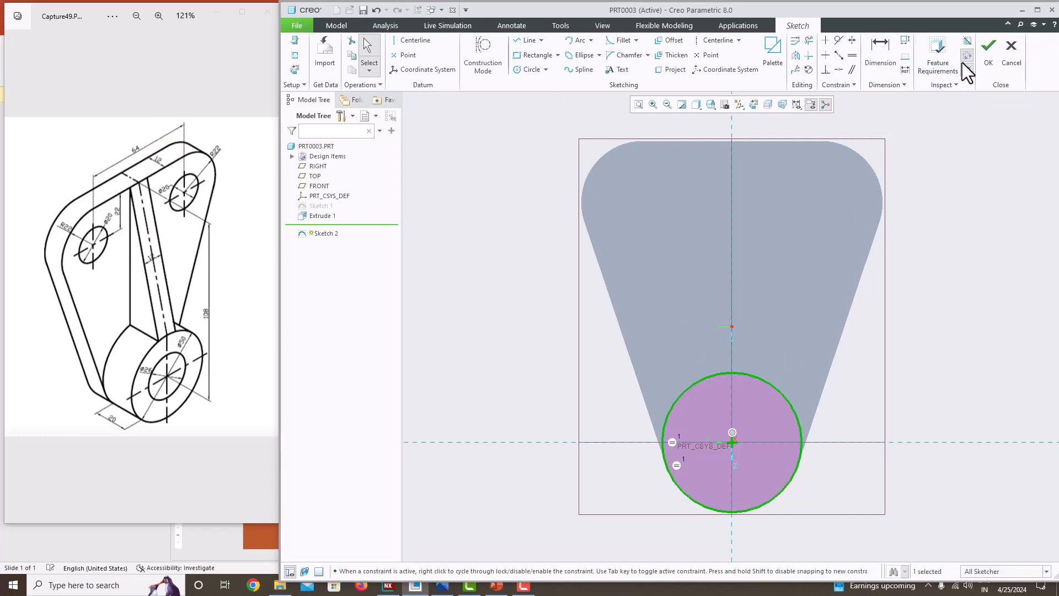
left_click(989, 60)
Extrude the circle 20 mm outward from the plate's front face to form the boss
left_click(634, 58)
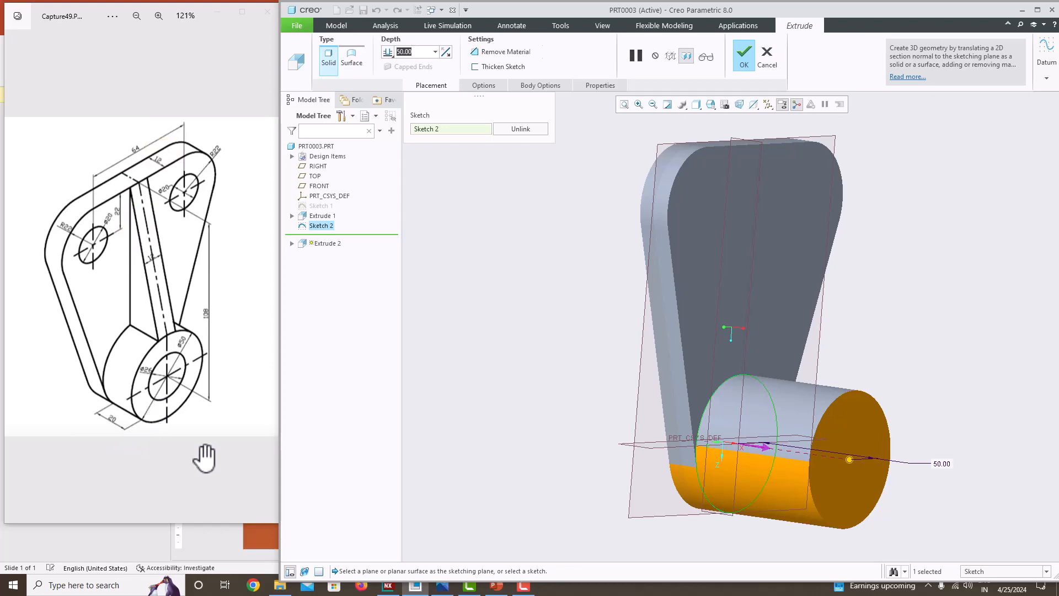
type("20")
key("Return")
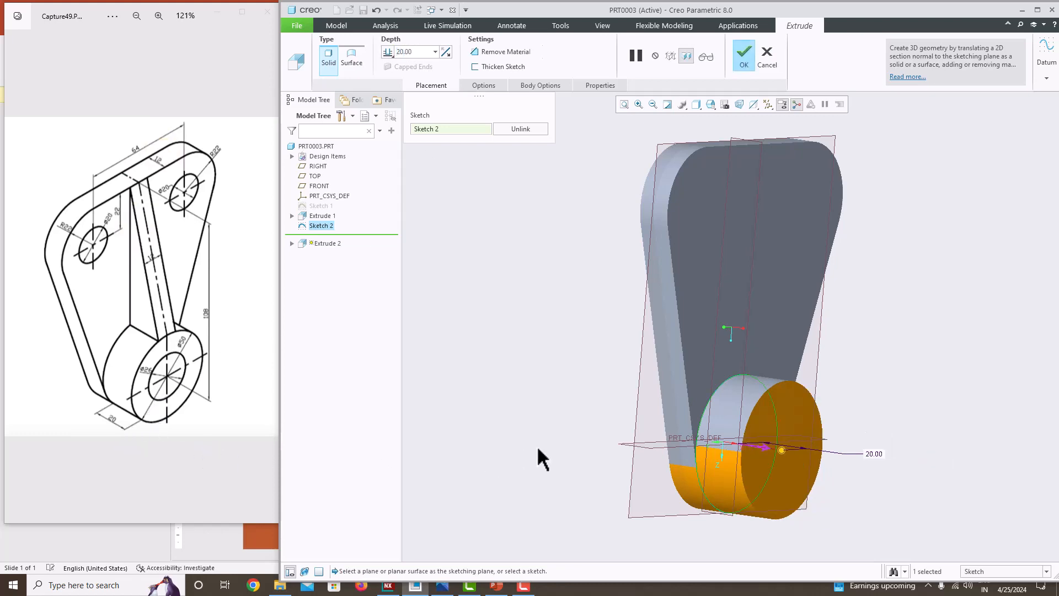
middle_click(539, 385)
middle_click_drag(540, 384, 567, 337)
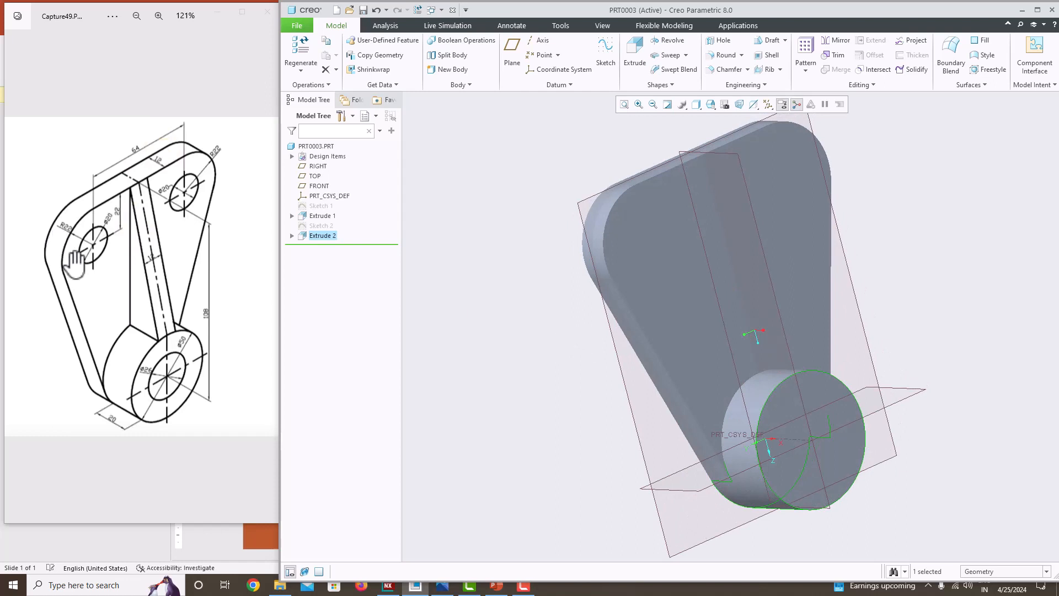
Start a sketch on the TOP datum plane, referencing the boss's upper silhouette and the plate's top edge
middle_click_drag(430, 291, 511, 253)
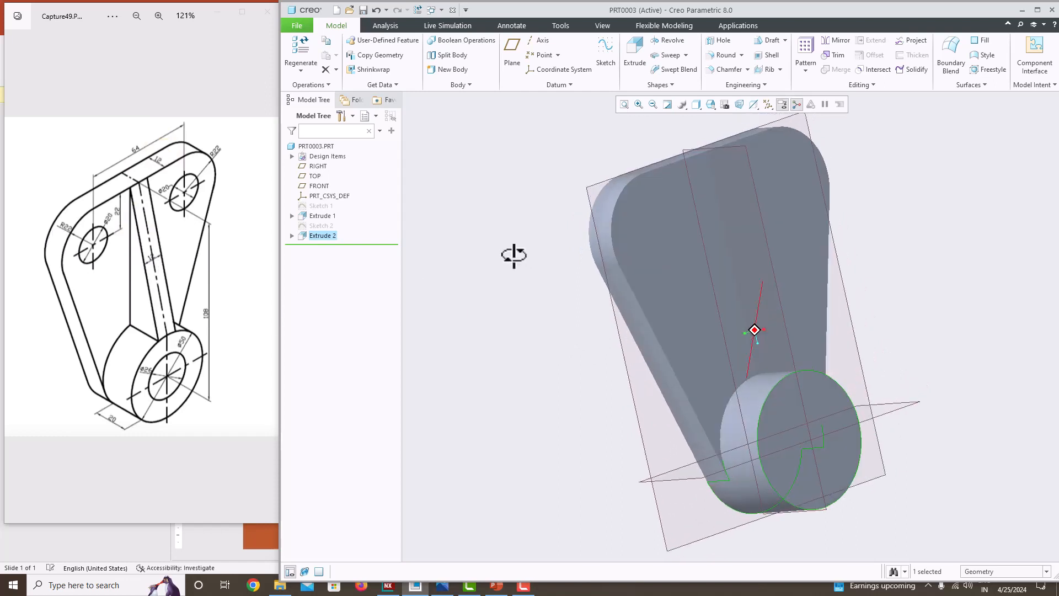
left_click(775, 279)
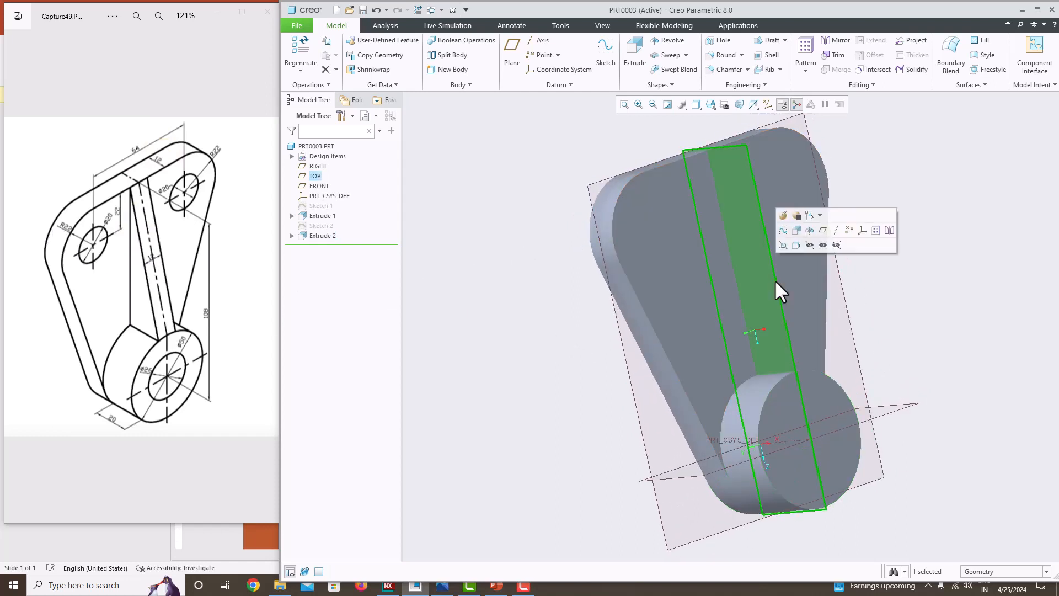
left_click(604, 55)
left_click(741, 104)
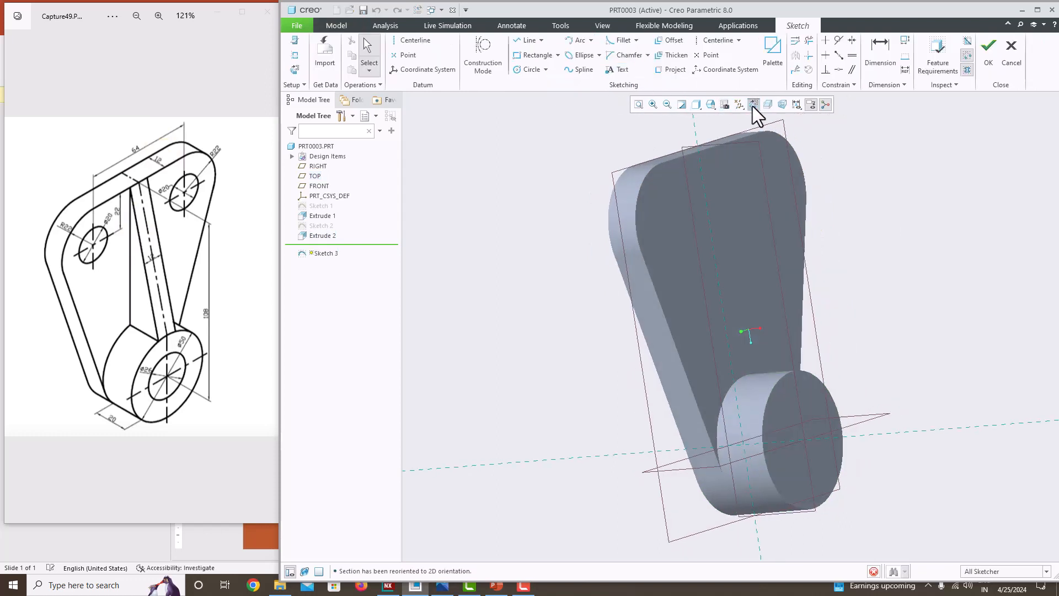
left_click(294, 55)
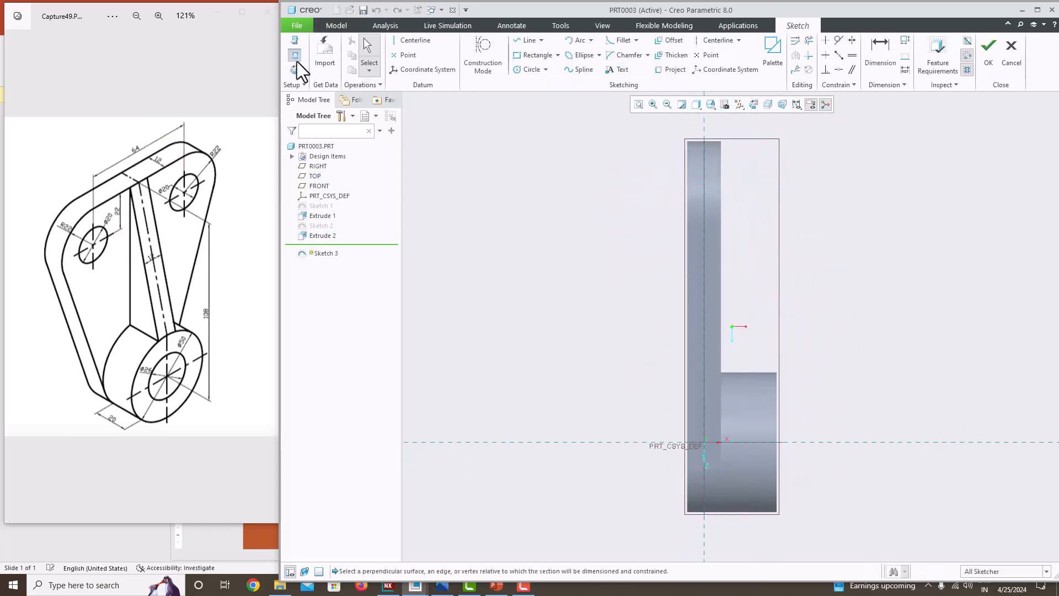
left_click(757, 374)
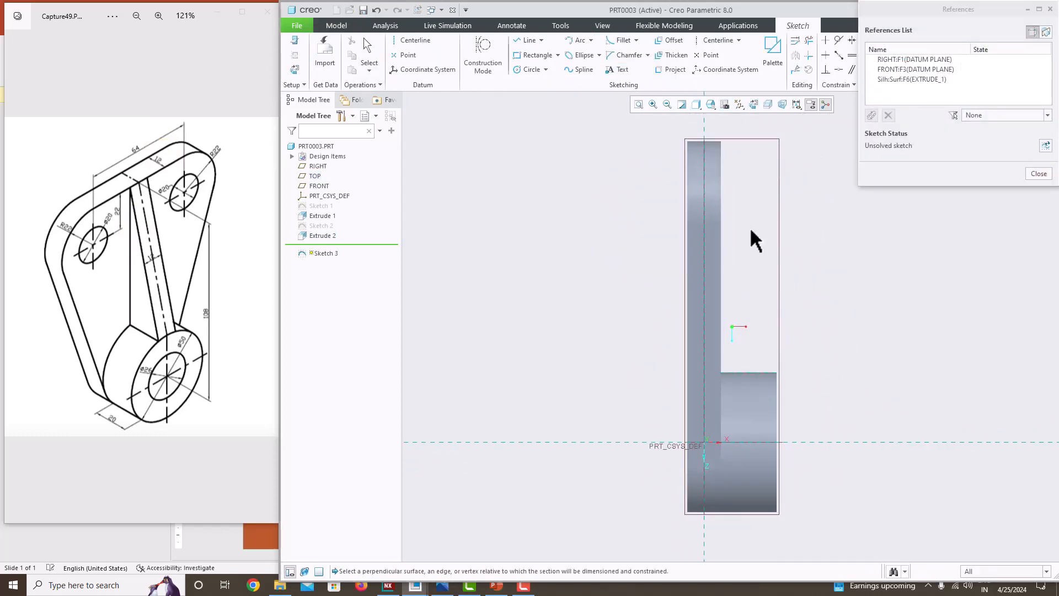
left_click(715, 141)
left_click(1038, 174)
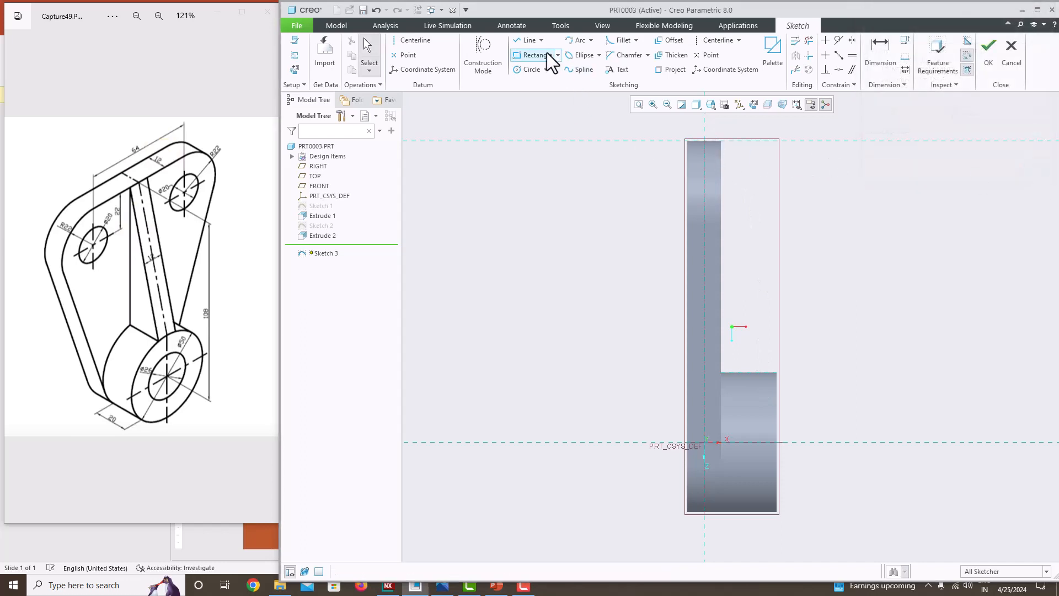
Sketch a sloping line from the plate's upper front corner to the boss's outer upper corner and finish the sketch
key("l")
left_click(721, 142)
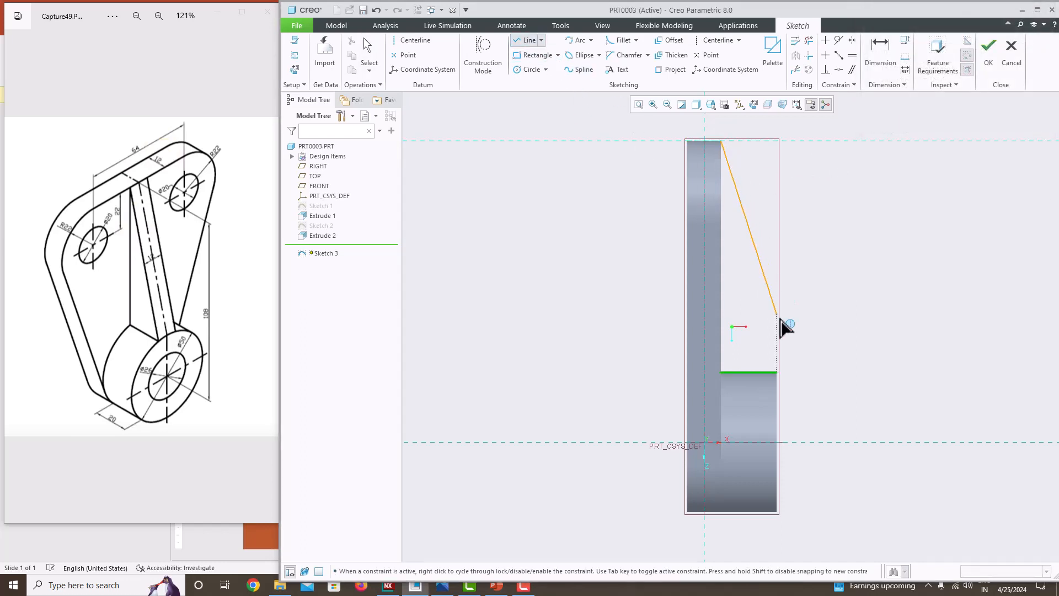
middle_click(835, 300)
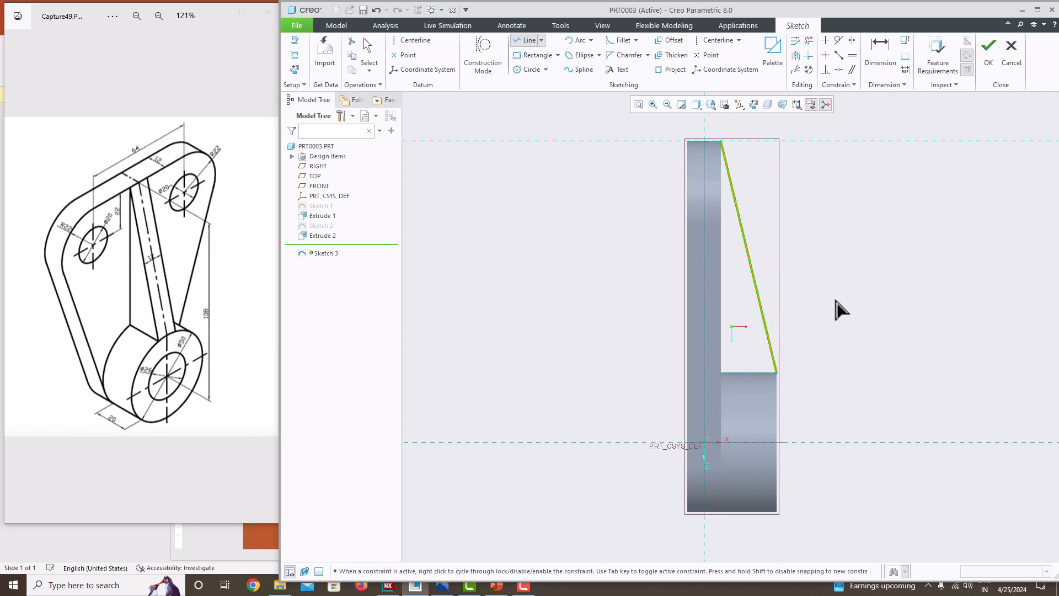
middle_click(836, 301)
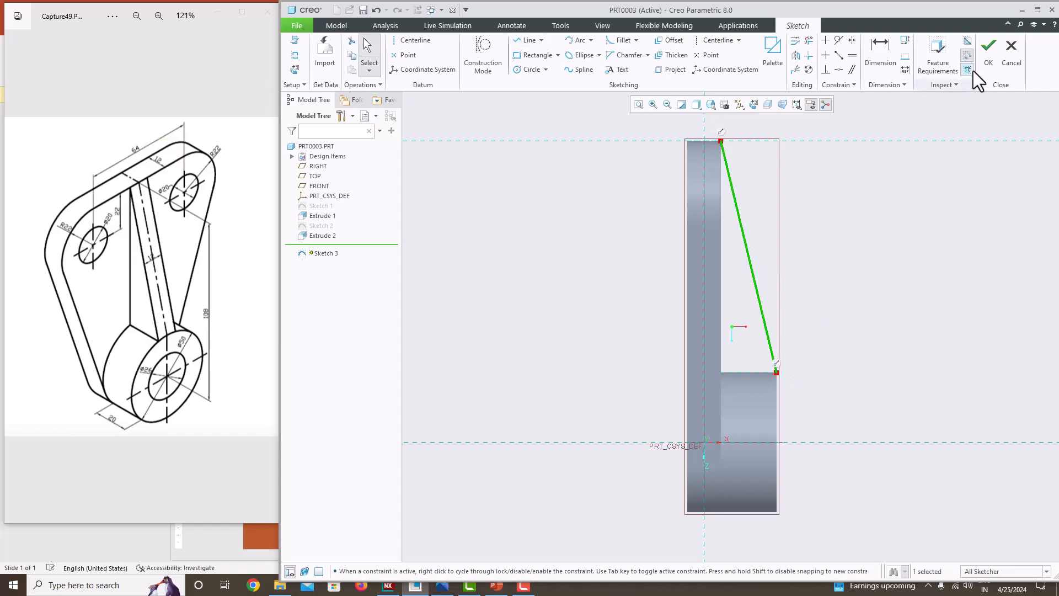
left_click(987, 55)
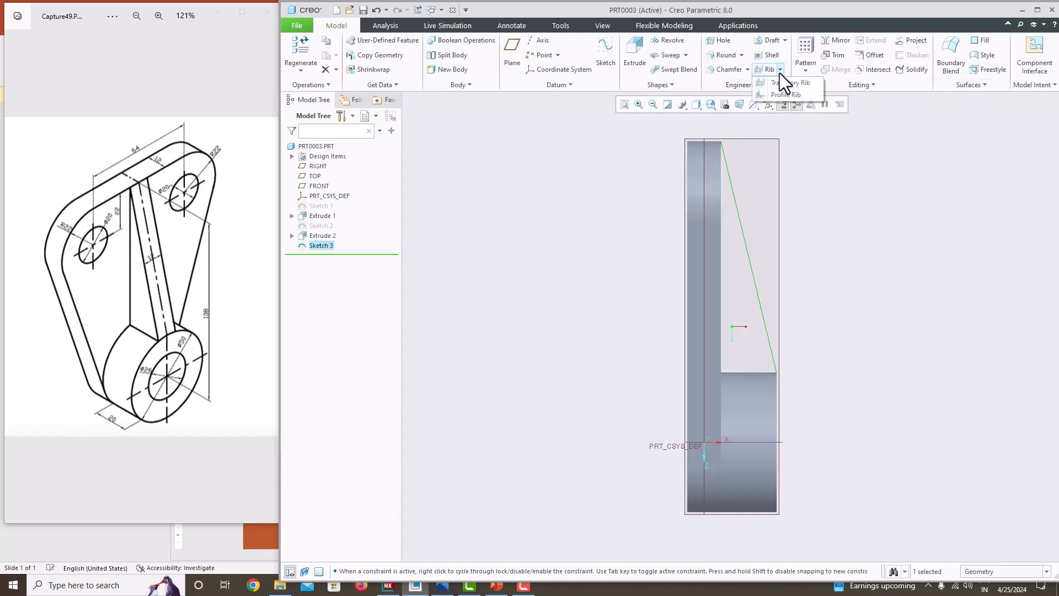
Create a profile rib 12 mm wide from the sloping line, joining the plate and the boss
left_click(790, 95)
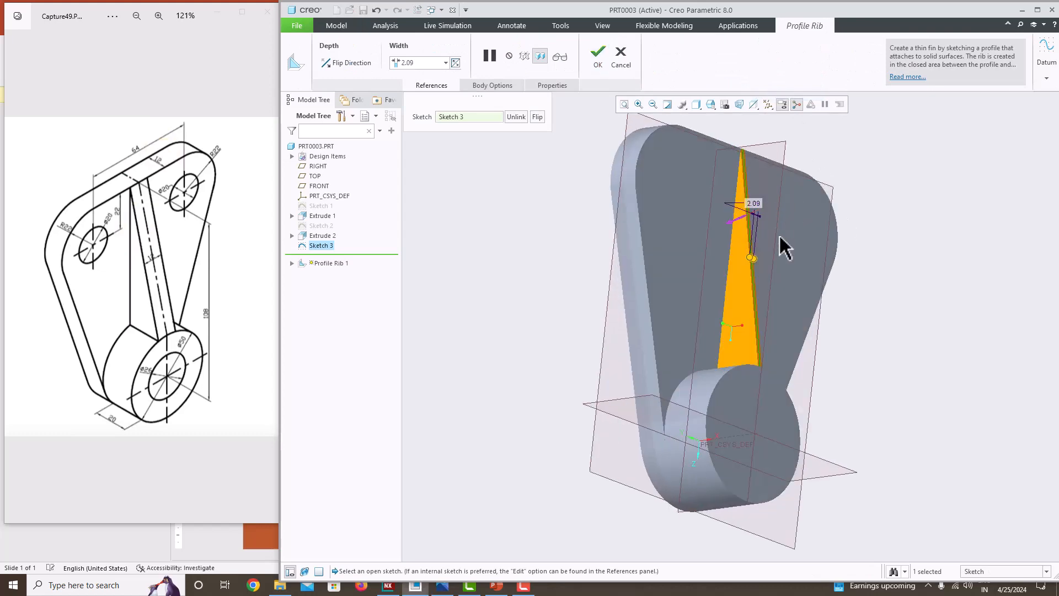
middle_click_drag(783, 247, 802, 330)
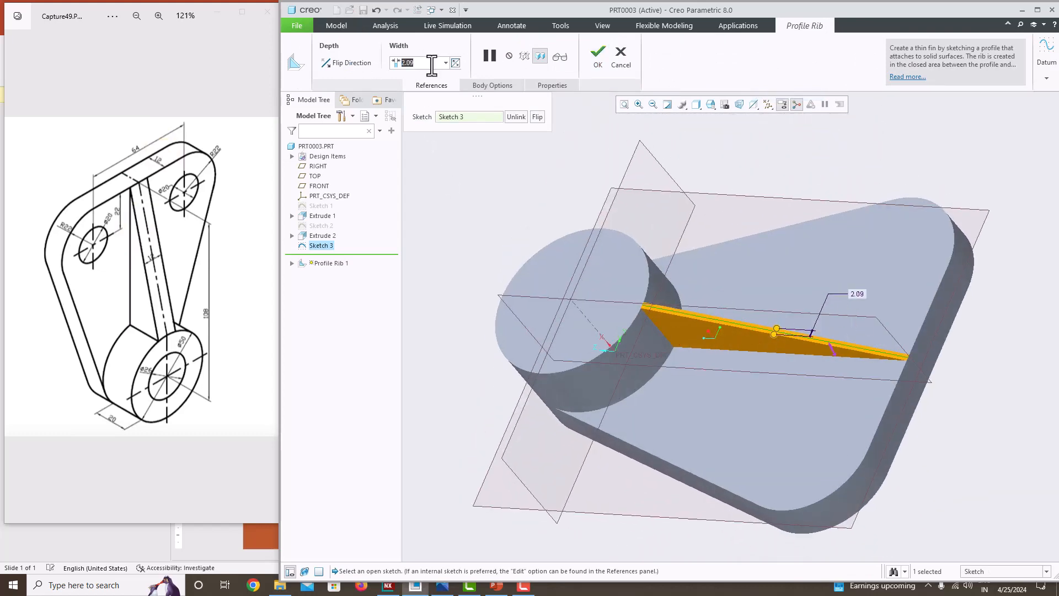
type("12")
key("Return")
middle_click(556, 163)
middle_click_drag(557, 163, 849, 377)
scroll(625, 261, "down", 3)
scroll(622, 263, "up", 5)
scroll(631, 276, "down", 5)
middle_click_drag(514, 270, 638, 355)
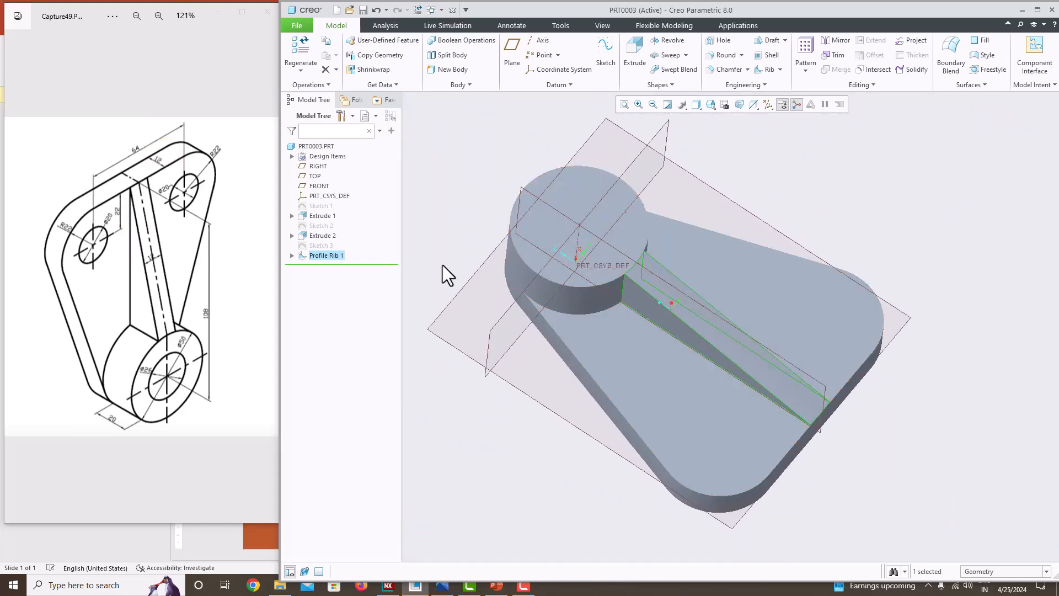
Start a simple hole on the boss's end face and place it coaxially with the boss axis
left_click(719, 40)
left_click(589, 197)
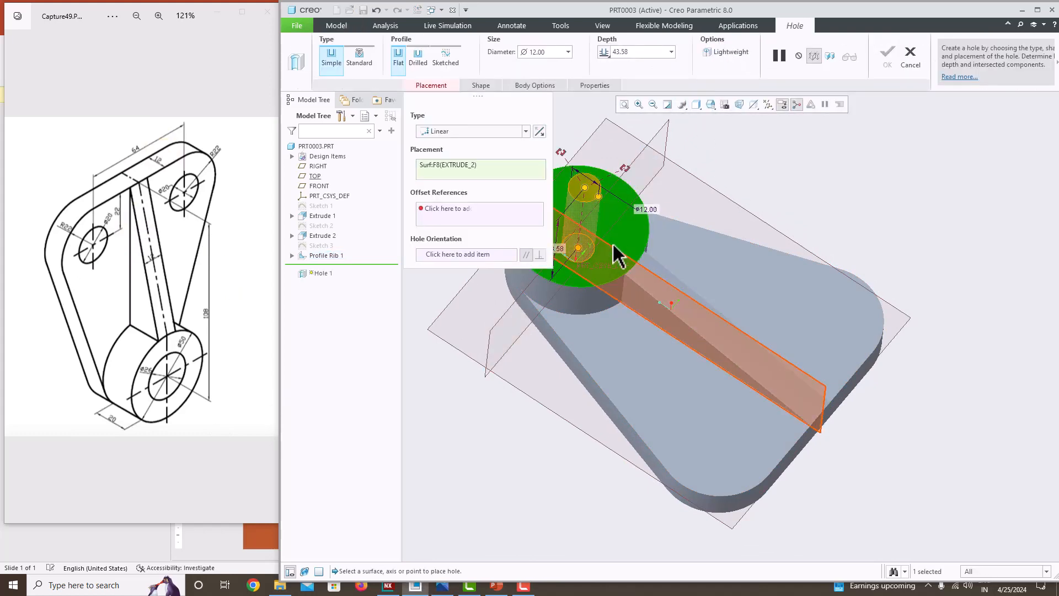
scroll(576, 243, "down", 3)
scroll(586, 237, "down", 3)
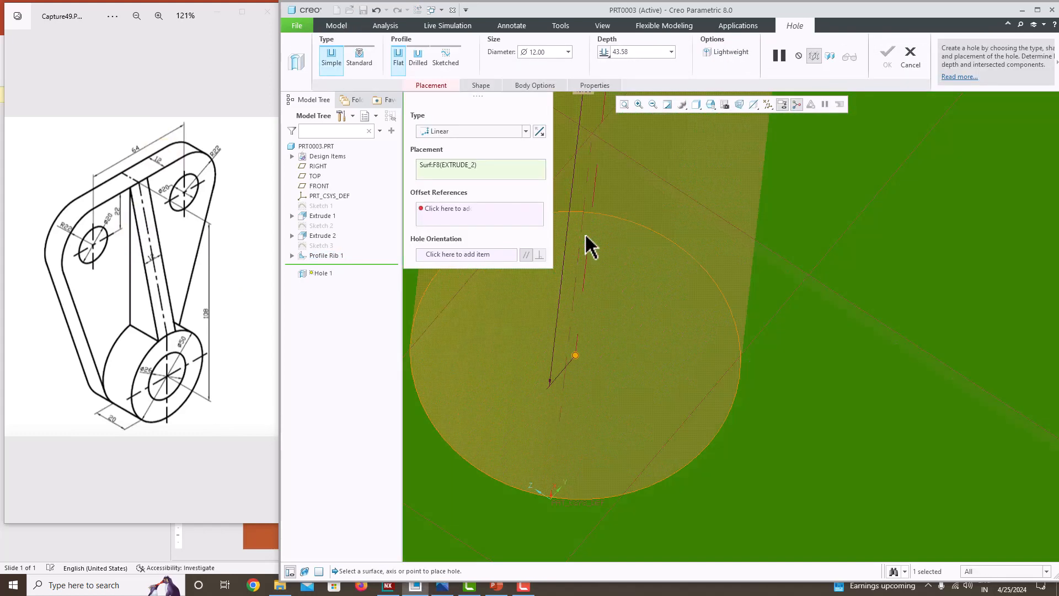
left_click(579, 248, "ctrl")
scroll(626, 253, "up", 3)
scroll(623, 247, "up", 2)
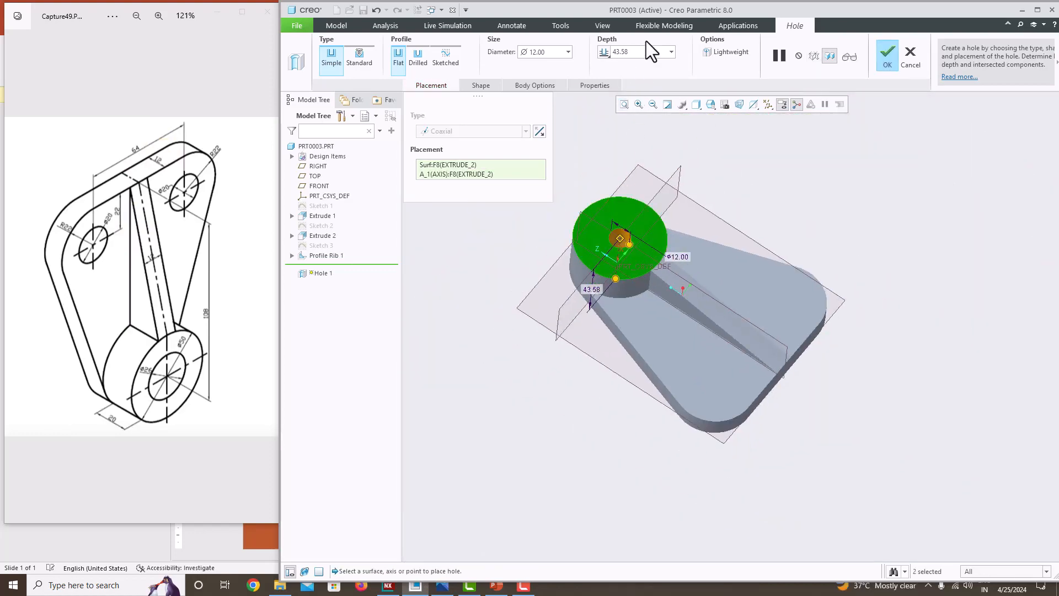
Set the hole's diameter to 26 mm and its depth to run through the whole part, and complete it
type("26")
key("Return")
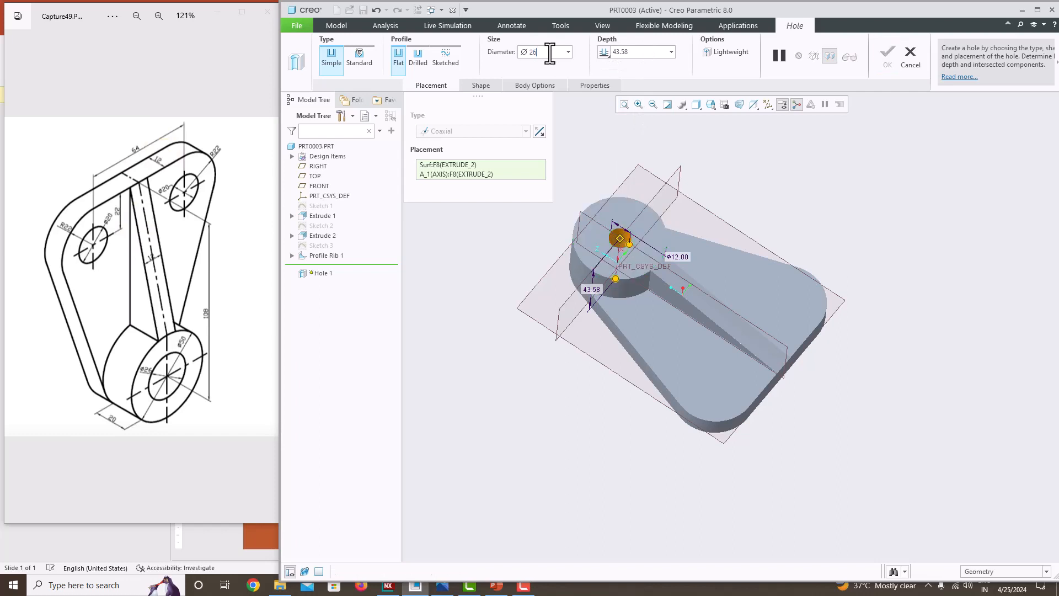
left_click(604, 51)
left_click(626, 98)
left_click(886, 55)
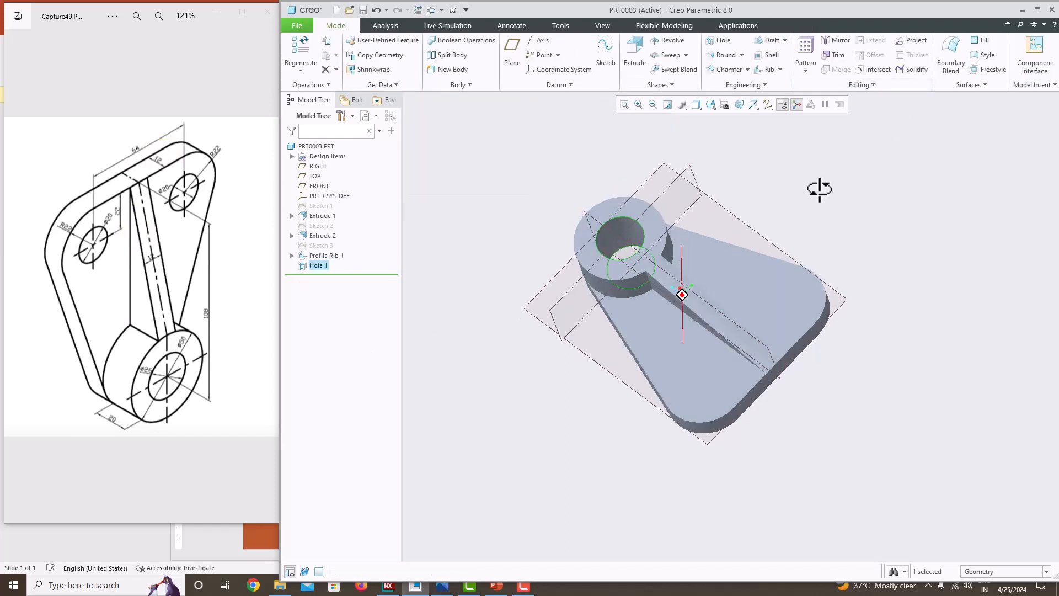
Open the plate's profile sketch for editing
middle_click_drag(819, 189, 839, 206)
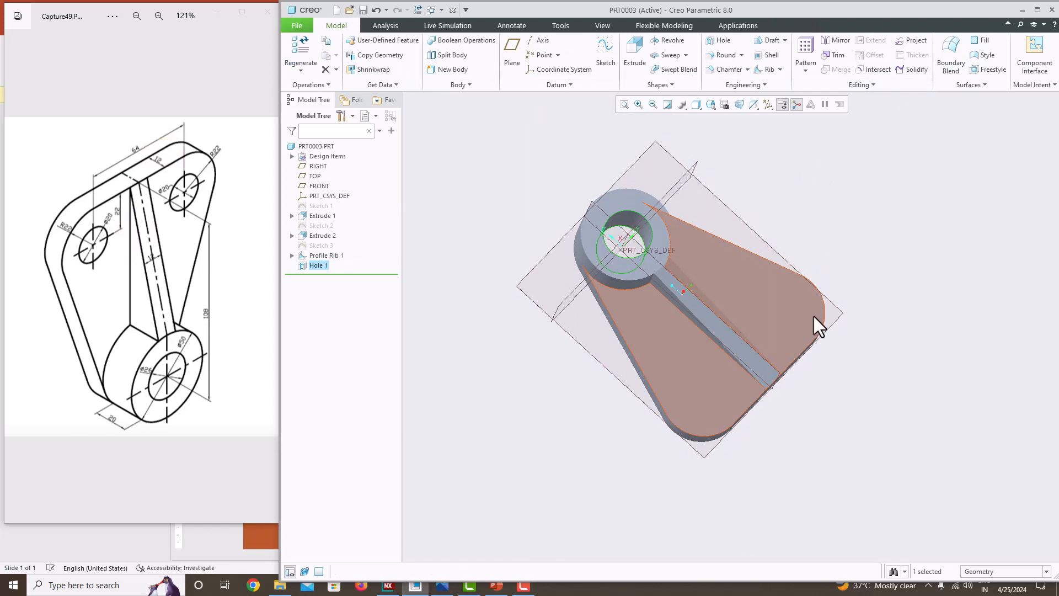
left_click(317, 237)
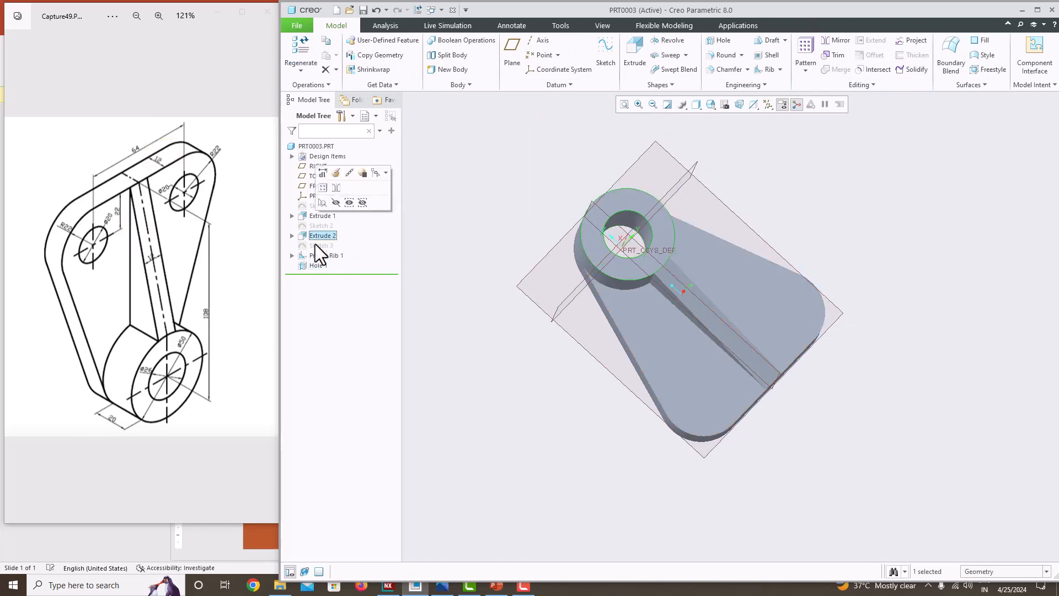
left_click(317, 245)
mouse_move(729, 299)
middle_mouse_down()
mouse_move(728, 275)
mouse_move(717, 309)
middle_mouse_up()
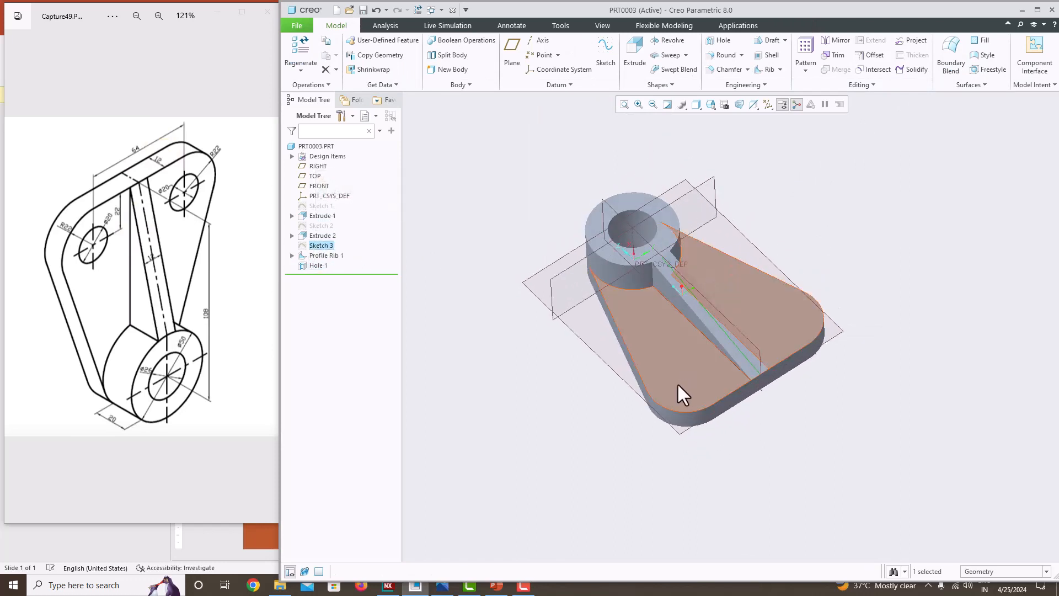
left_click(320, 227)
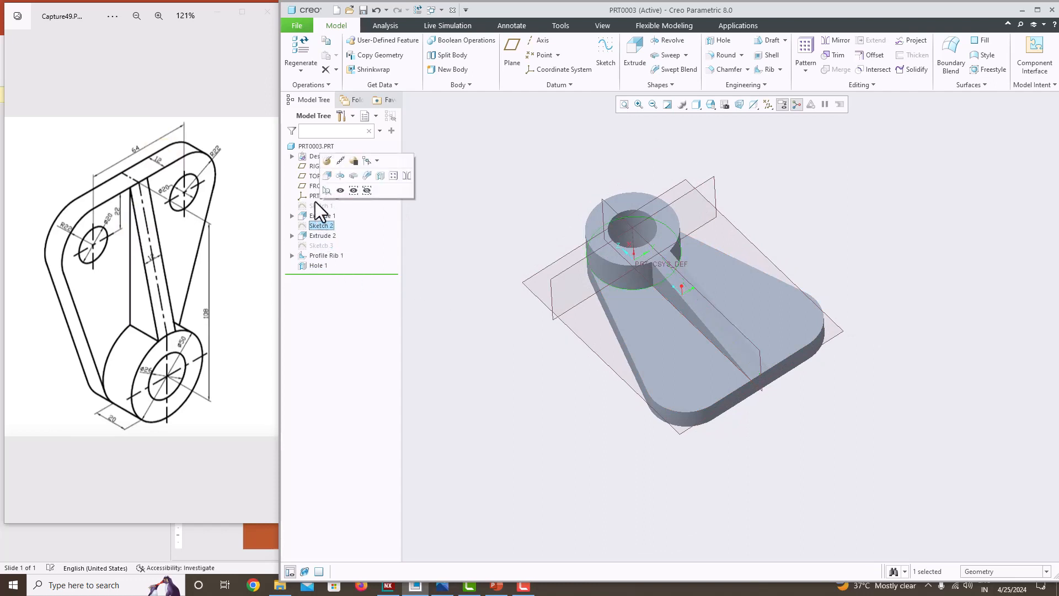
left_click(315, 202)
right_click(315, 202)
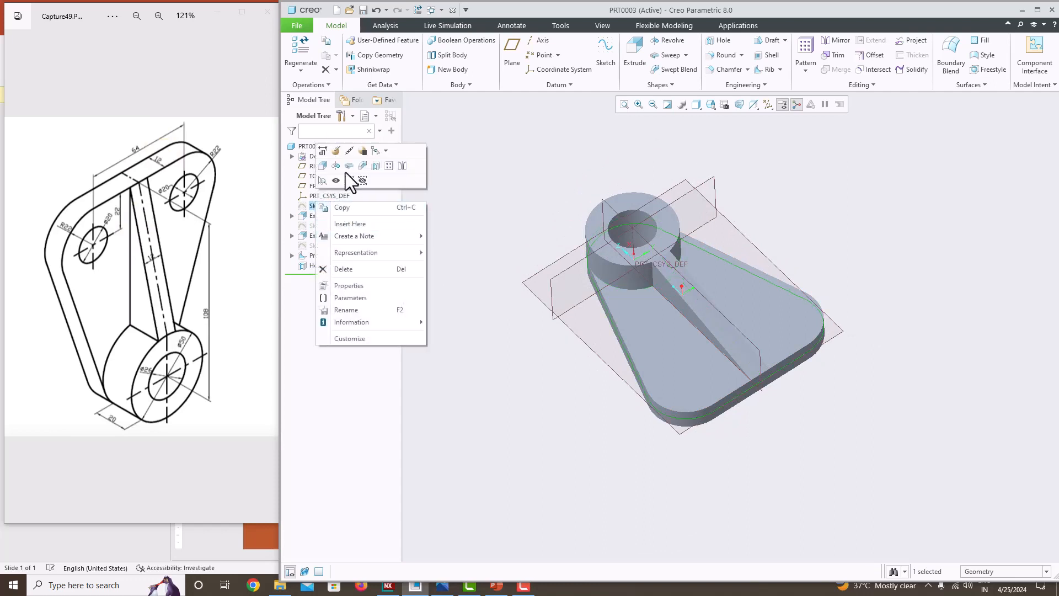
left_click(336, 150)
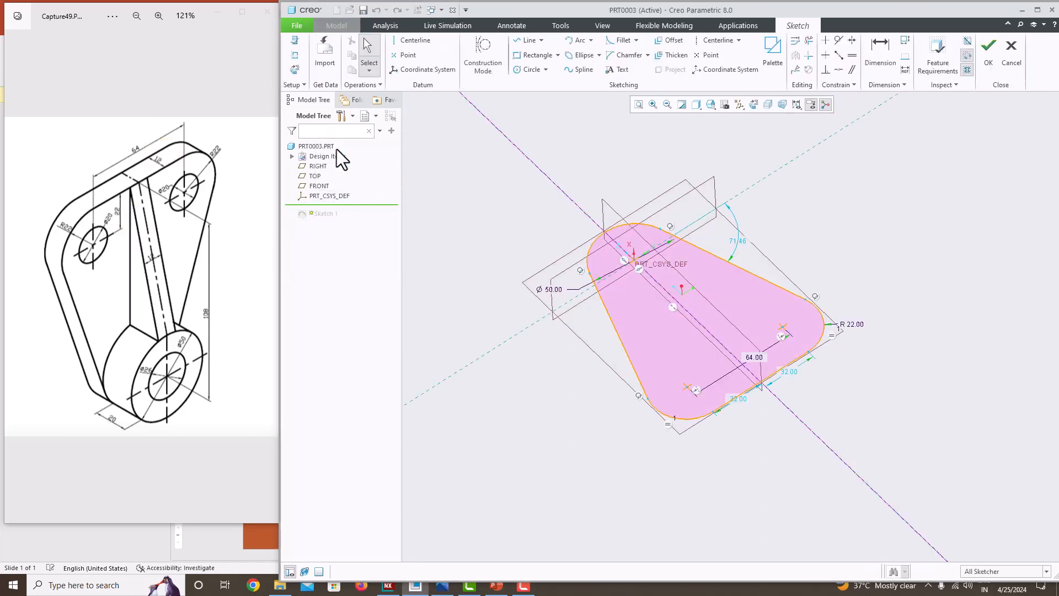
Add datum points at the centres of the plate's two R22 corner arcs and finish the sketch
left_click(412, 58)
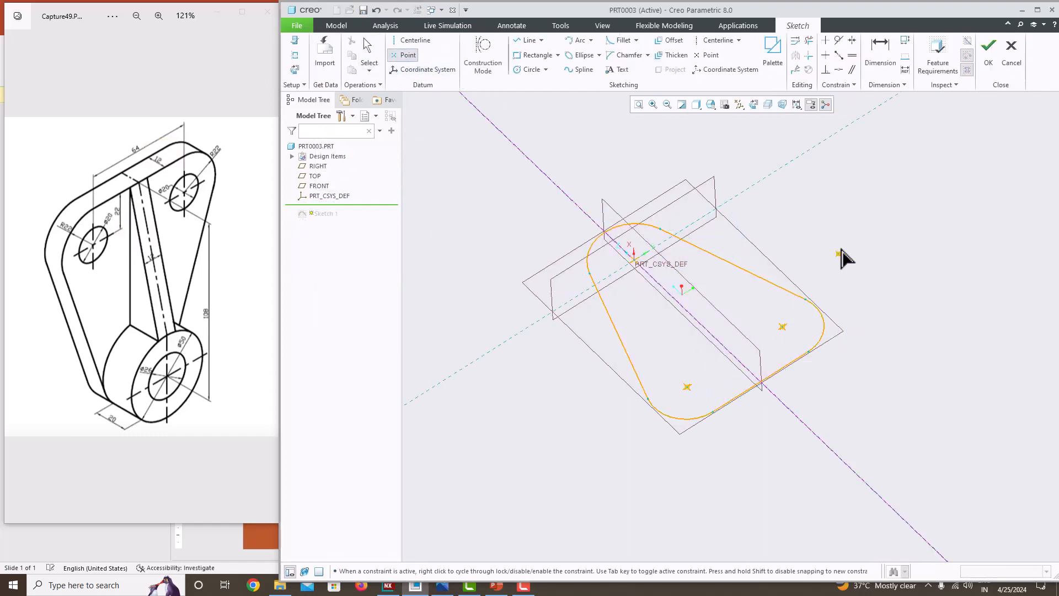
middle_click(899, 210)
left_click(993, 58)
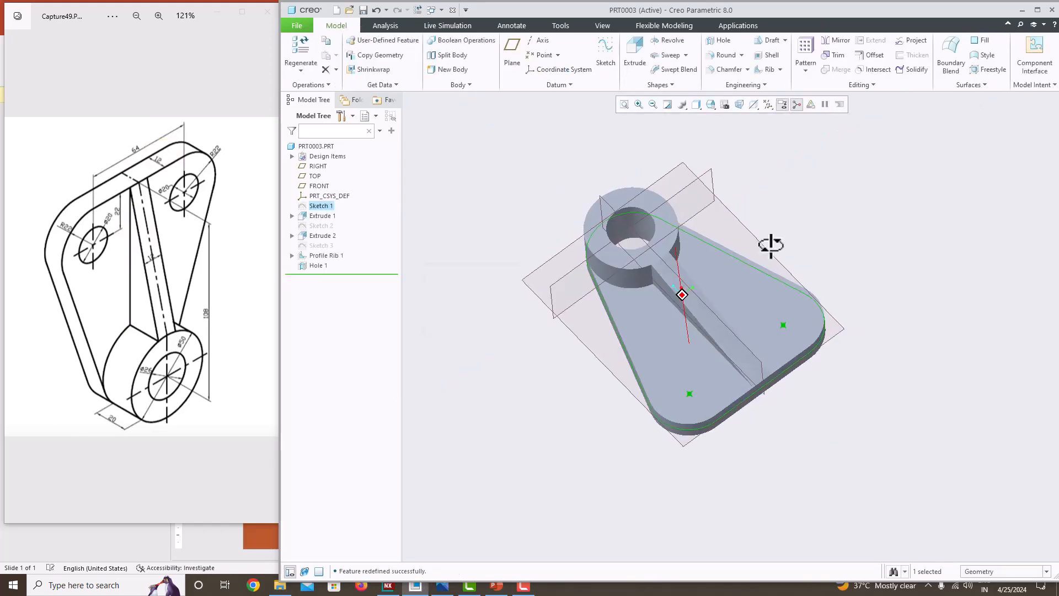
left_click(721, 41)
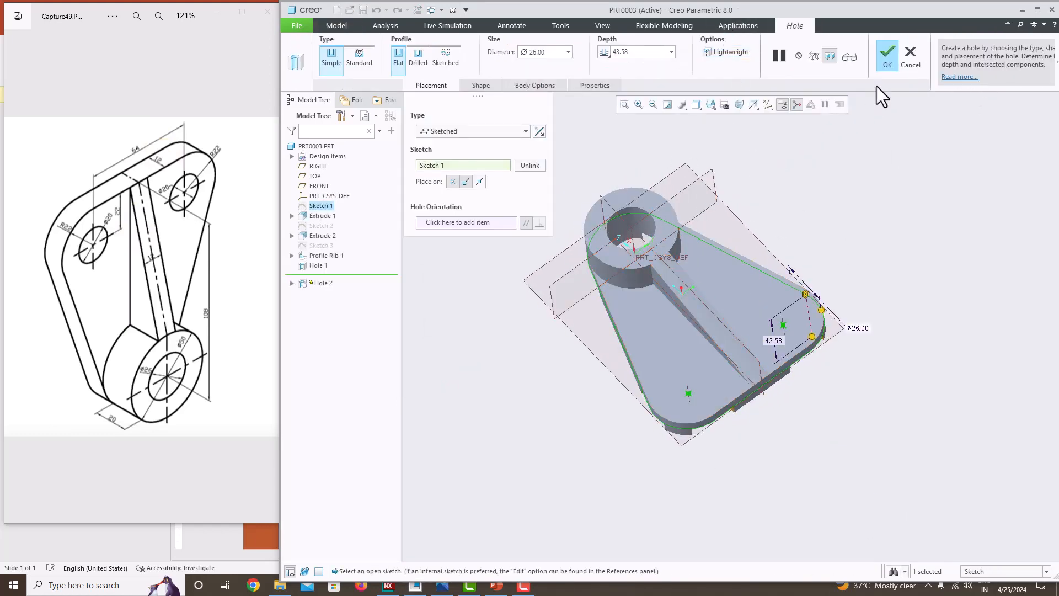
left_click(910, 55)
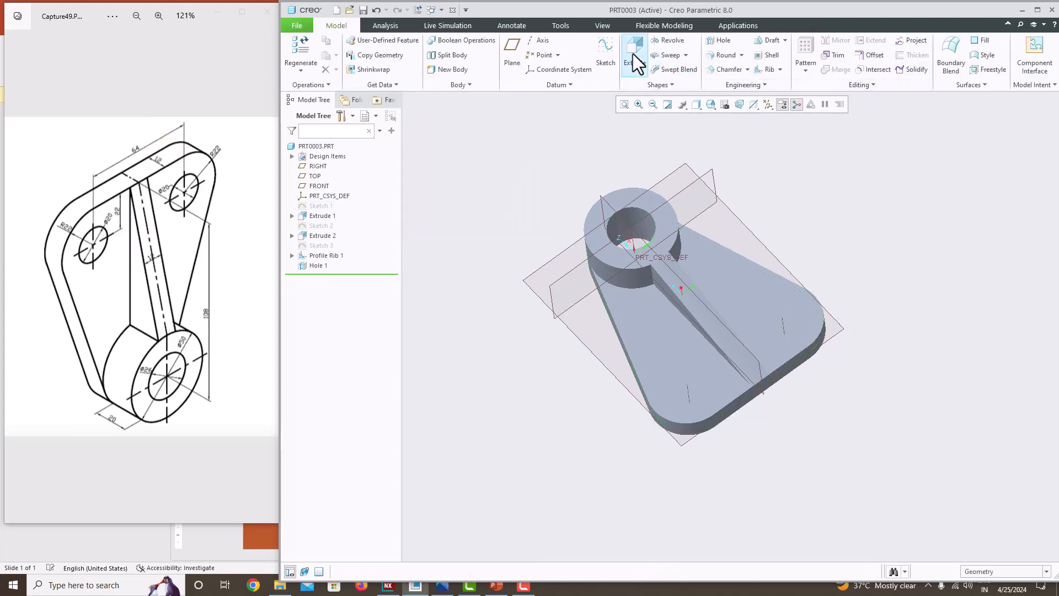
left_click(670, 41)
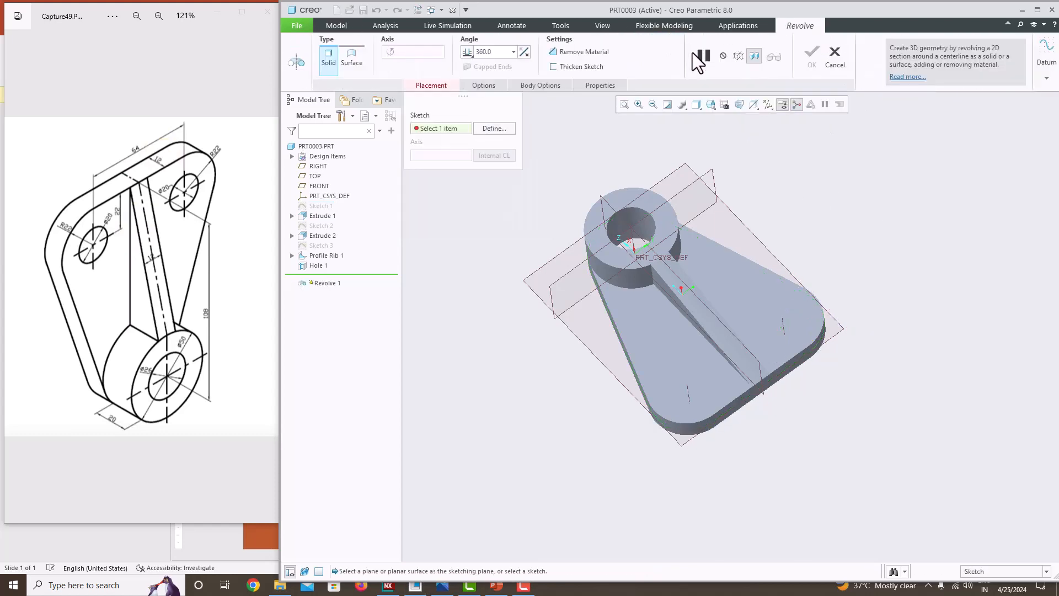
left_click(833, 54)
Start a simple hole on the plate's front face, coaxial with the corner axis on the boss hole's right-hand side of the rib
left_click(722, 43)
left_click(754, 309)
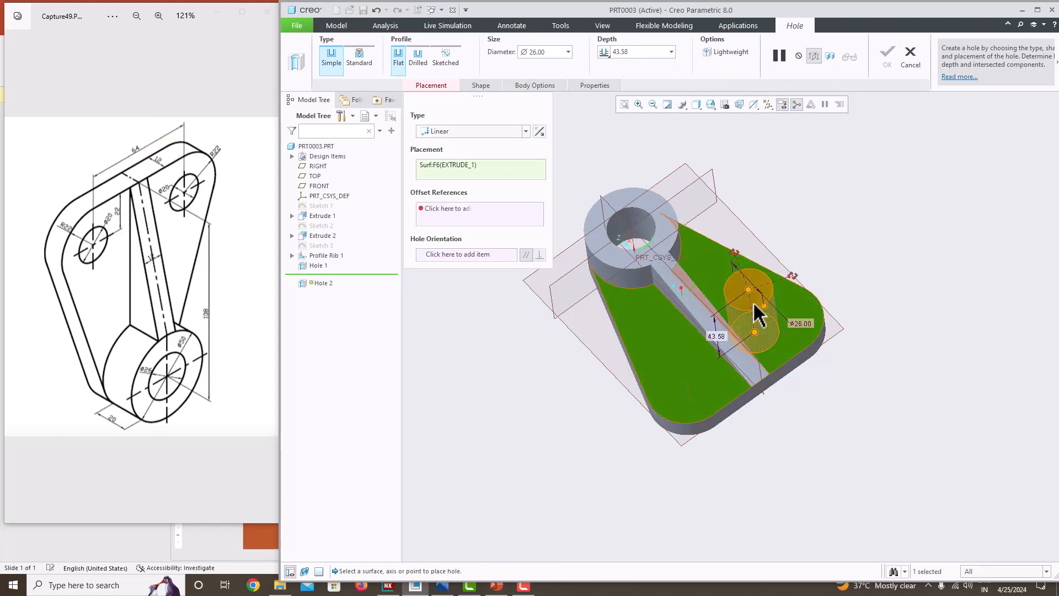
scroll(793, 347, "up", 5)
left_click(776, 309, "ctrl")
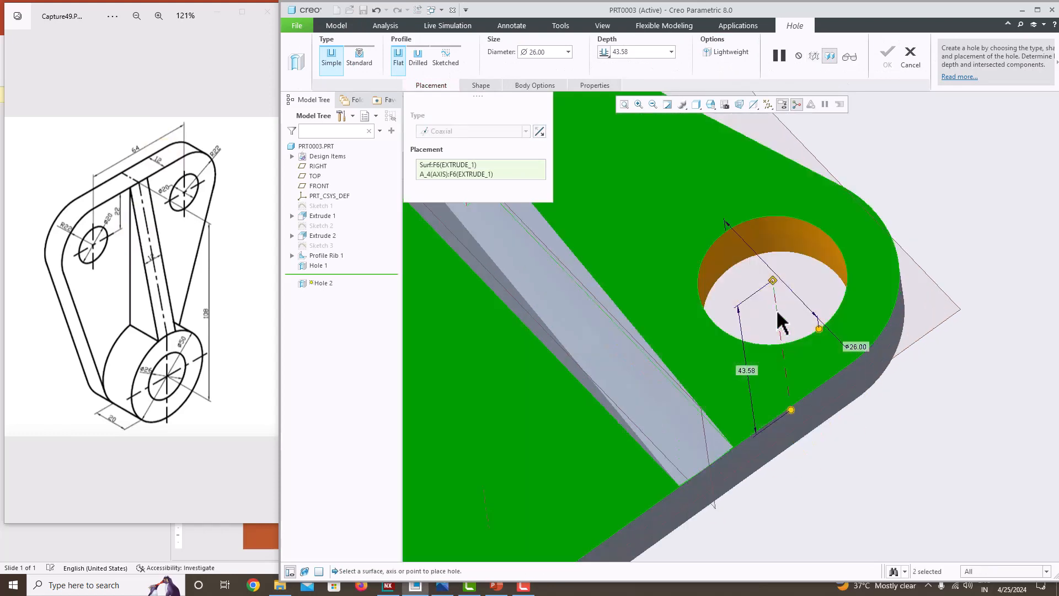
scroll(780, 323, "down", 5)
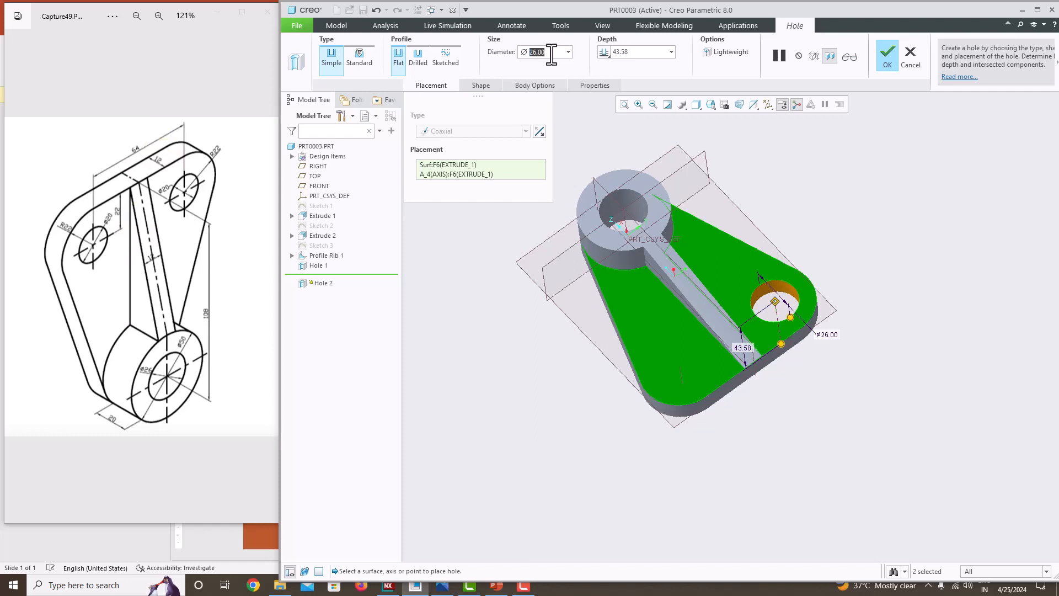
Set the corner hole's diameter to 20 mm and its depth to To Next, and complete it
type("20")
key("Return")
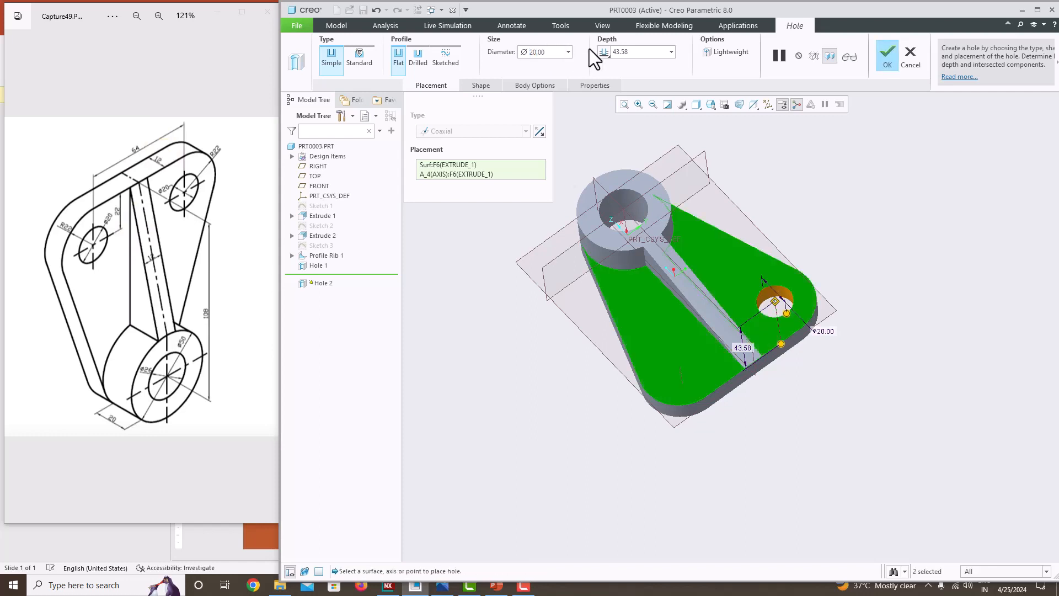
left_click(602, 51)
left_click(624, 93)
middle_click(801, 245)
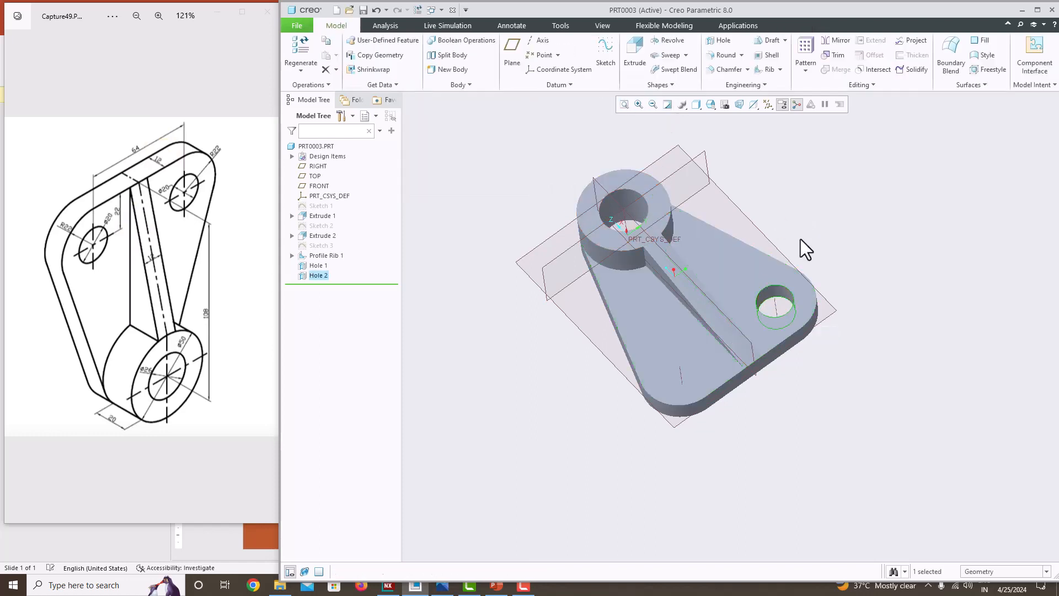
Create a second 20 mm hole on the plate face, coaxial with the other corner's axis, with its depth set to To Next
scroll(720, 375, "down", 5)
left_click(720, 41)
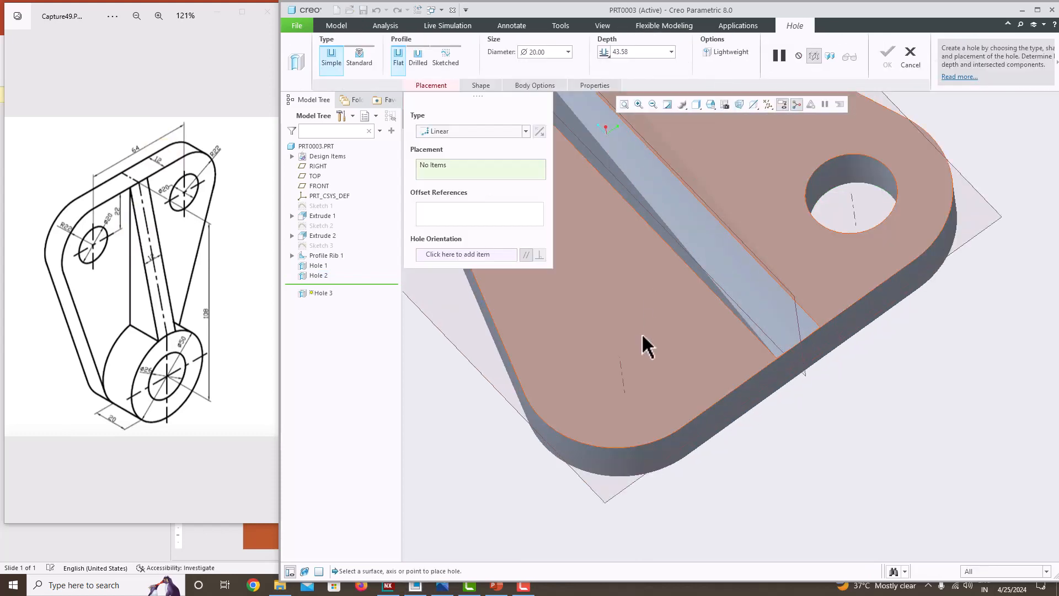
left_click(680, 313)
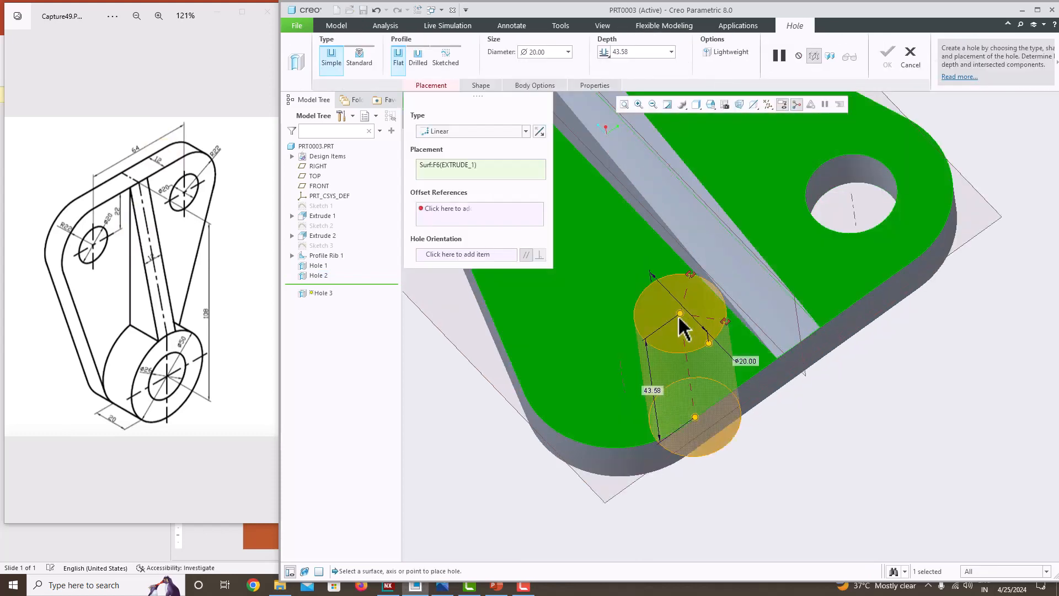
left_click(625, 389, "ctrl")
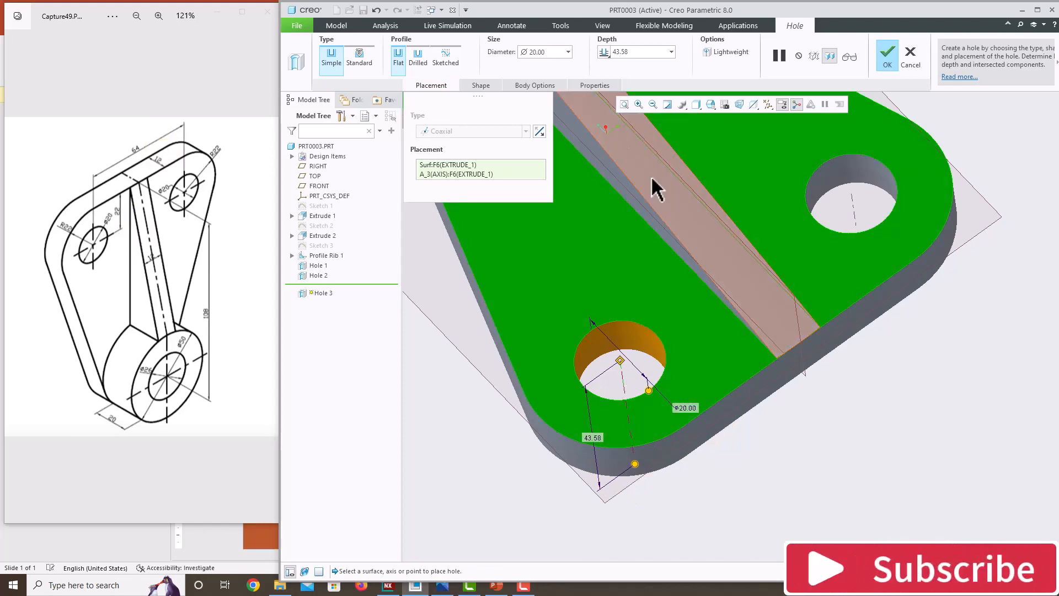
left_click(603, 52)
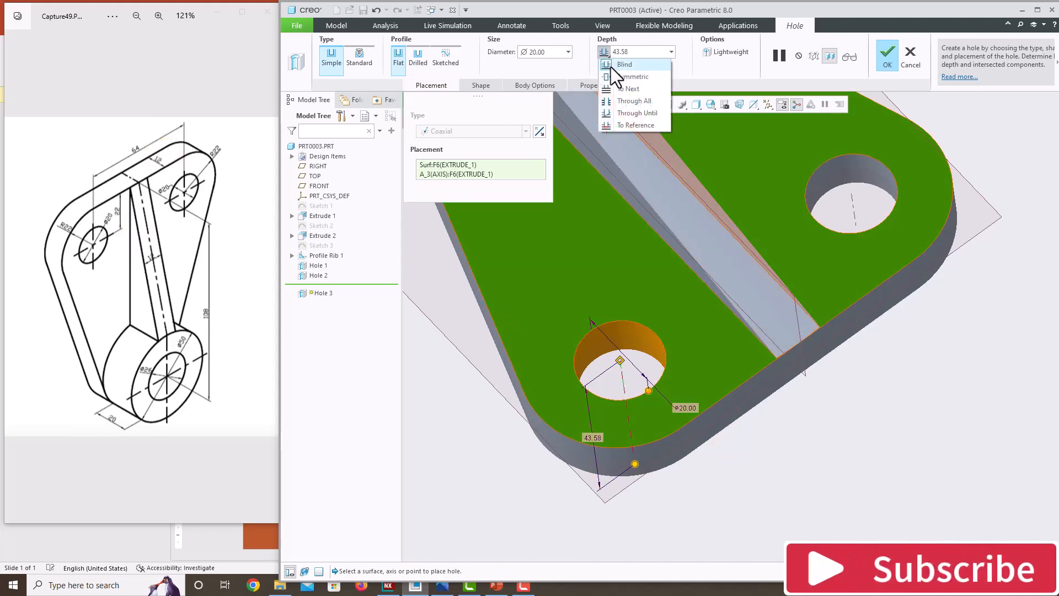
left_click(622, 90)
scroll(775, 333, "up", 5)
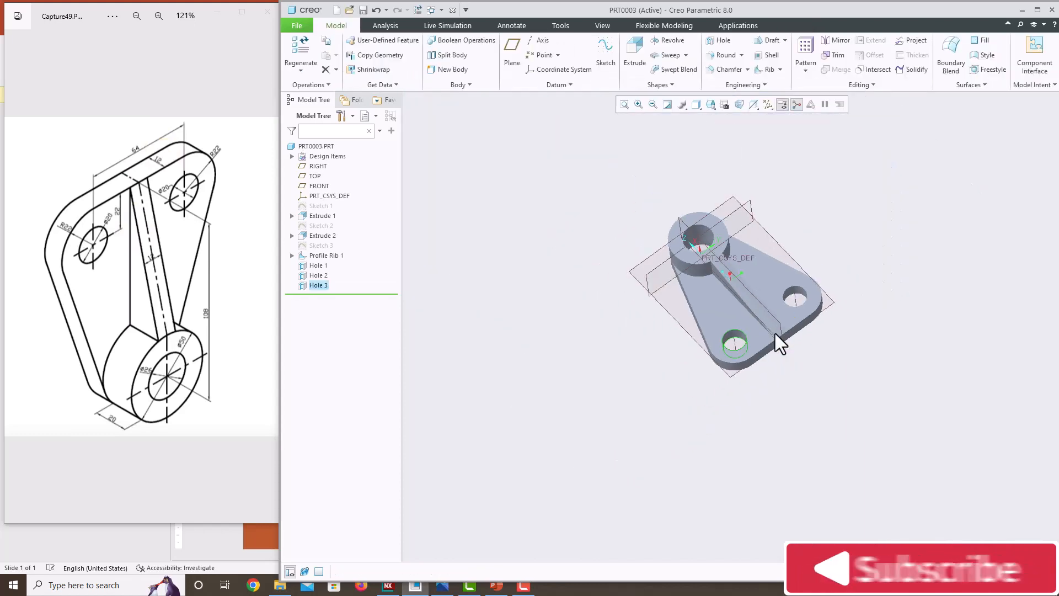
Hide all datum features, display the bracket as Shading With Edges, and orient it with the rib and boss facing forward
middle_click_drag(775, 333, 793, 302)
left_click(769, 105)
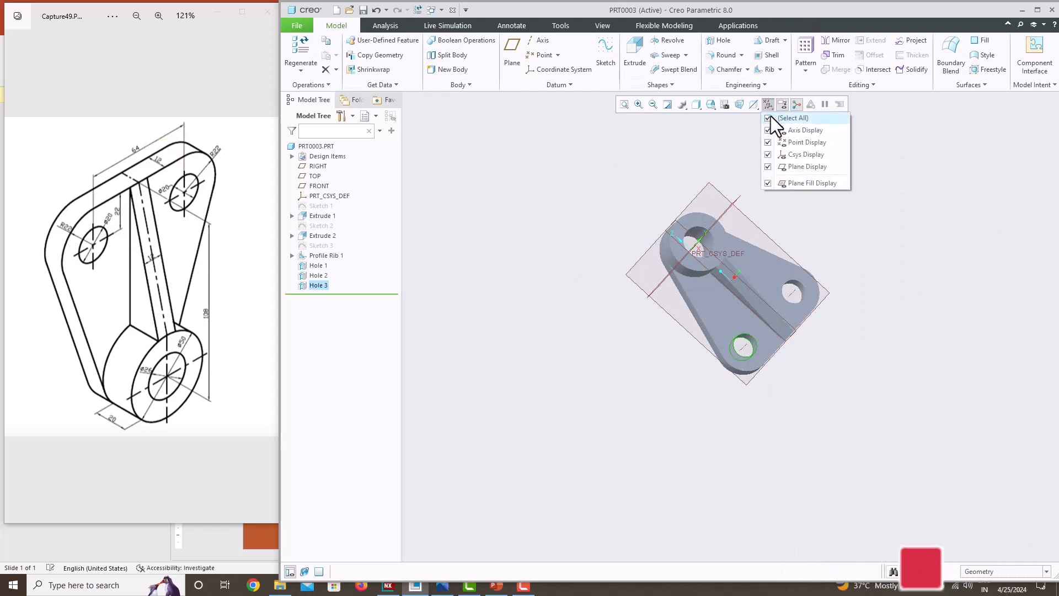
left_click(769, 116)
left_click(710, 105)
left_click(717, 118)
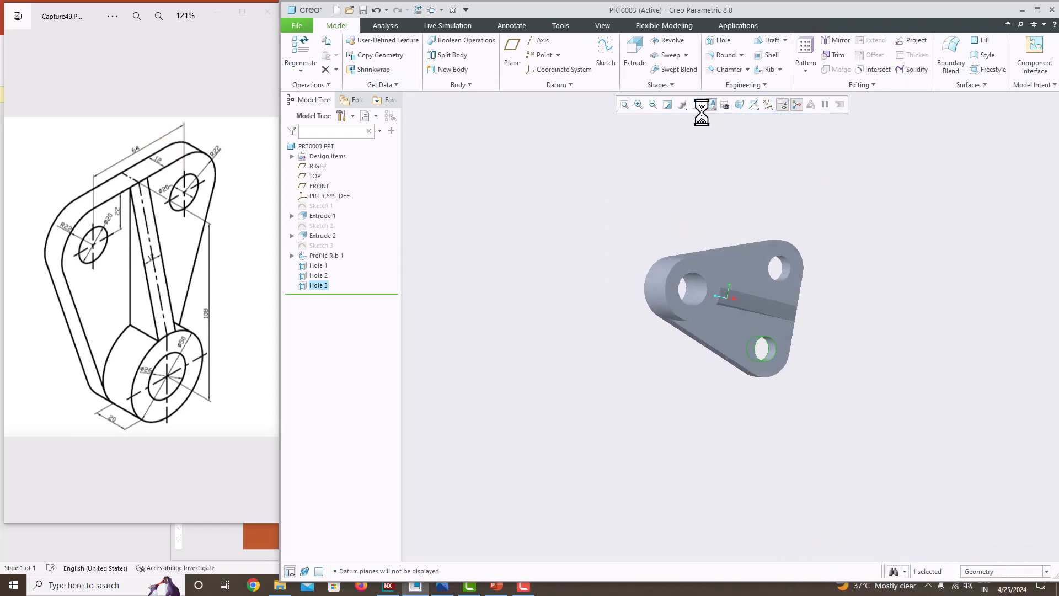
left_click(696, 104)
left_click(717, 131)
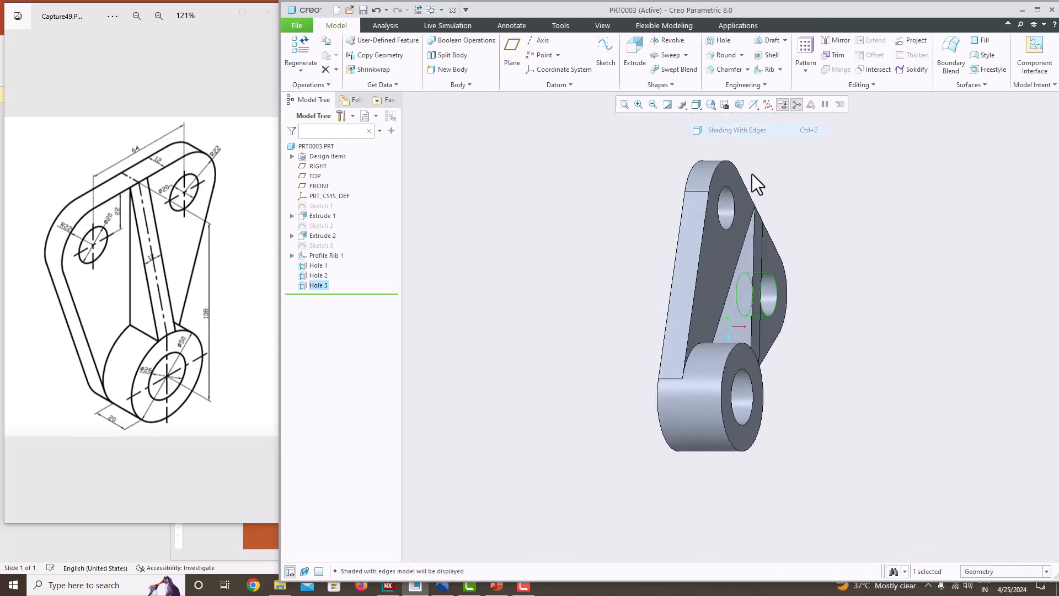
mouse_move(752, 174)
middle_mouse_down()
mouse_move(746, 232)
mouse_move(763, 248)
mouse_move(738, 239)
middle_mouse_up()
scroll(792, 248, "up", 2)
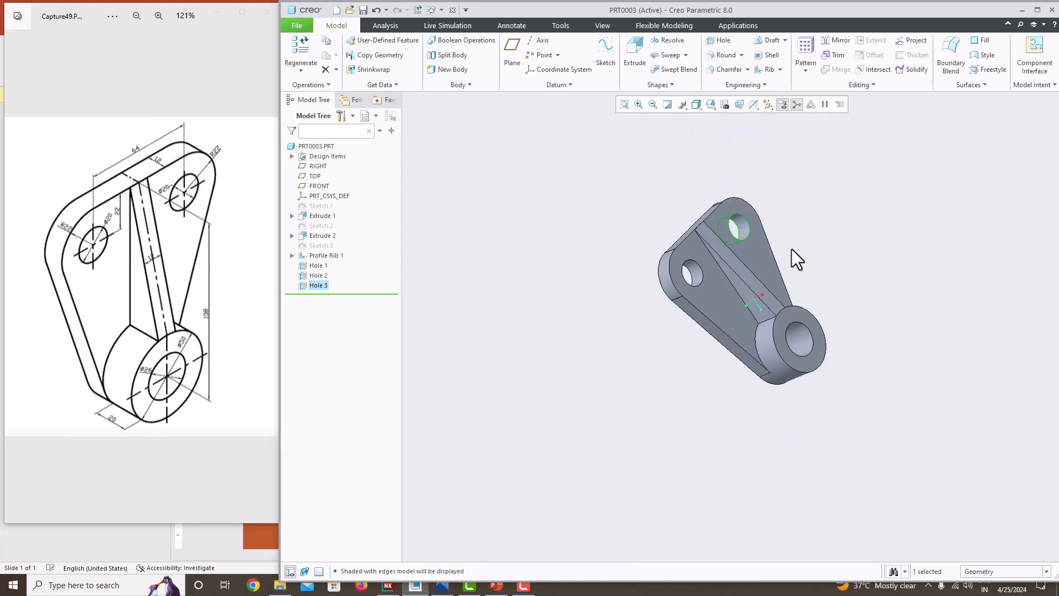
scroll(833, 245, "down", 2)
middle_click_drag(842, 246, 820, 300)
left_click(839, 287)
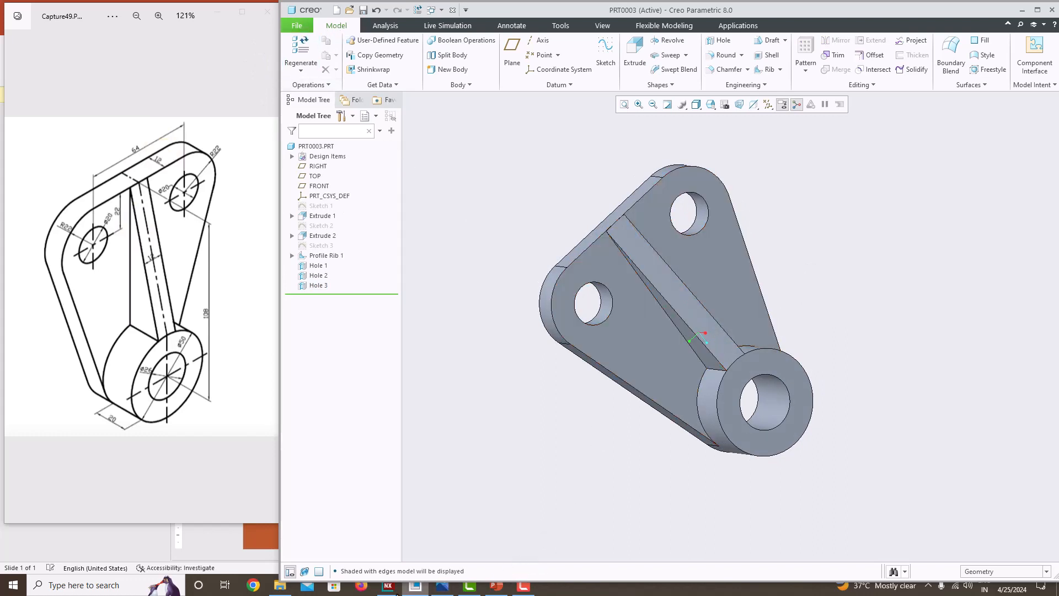
Switch to NX and create a sketch on the Right plane
left_click(392, 589)
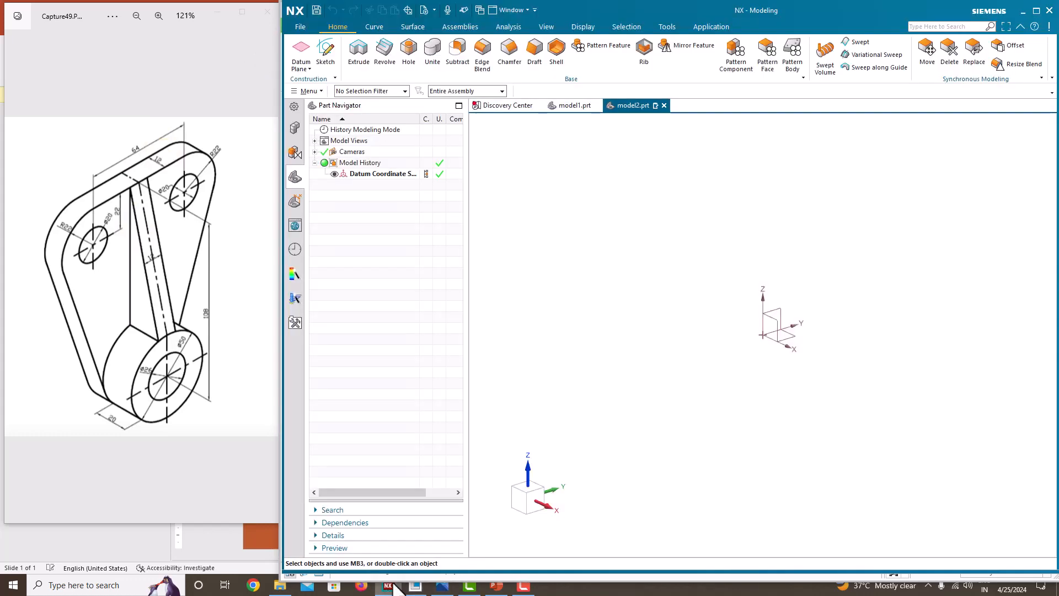
left_click(333, 50)
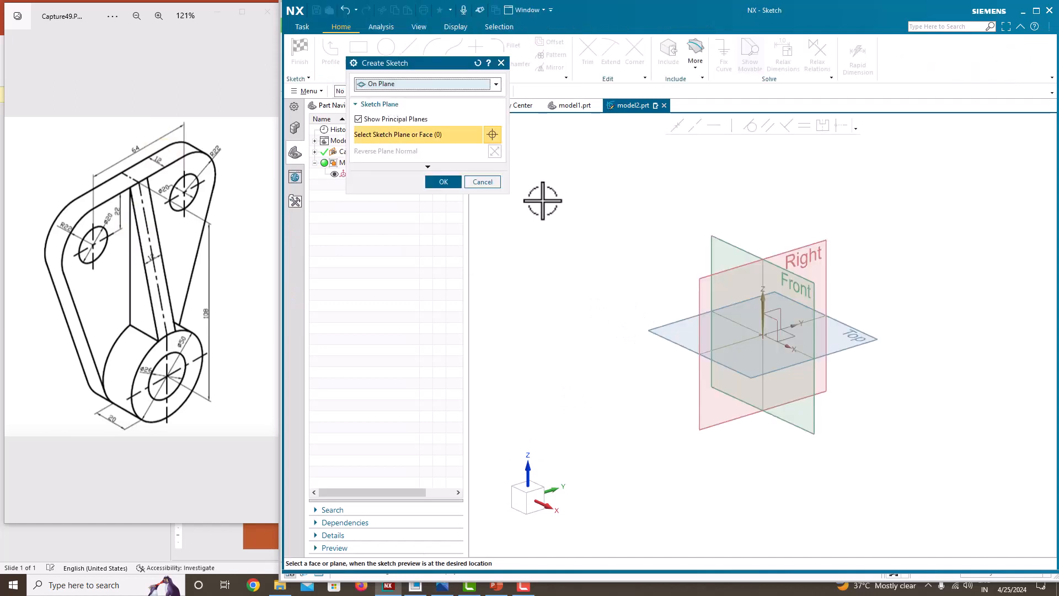
left_click(809, 242)
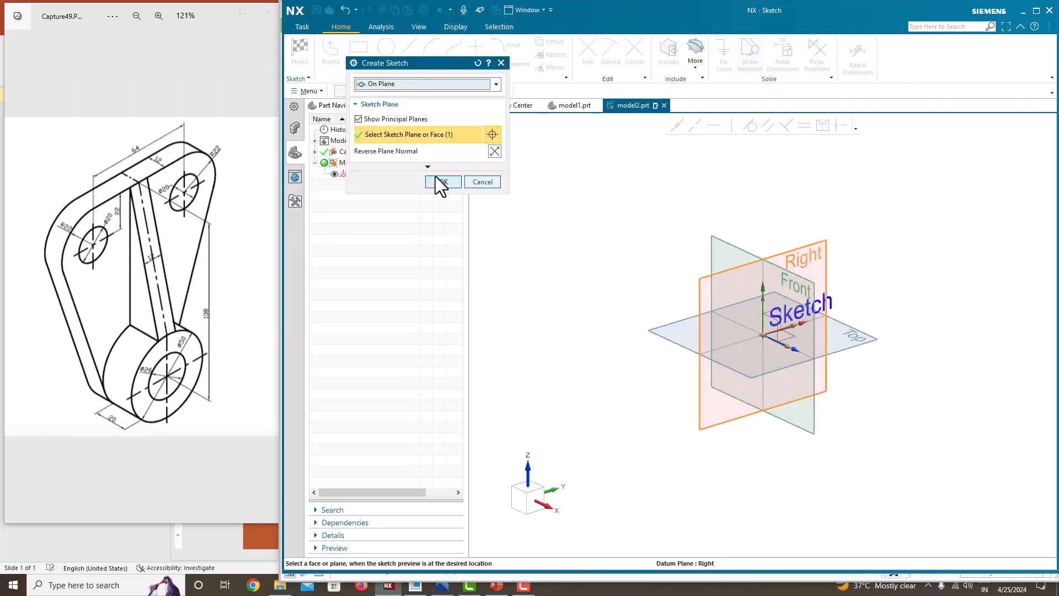
left_click(439, 182)
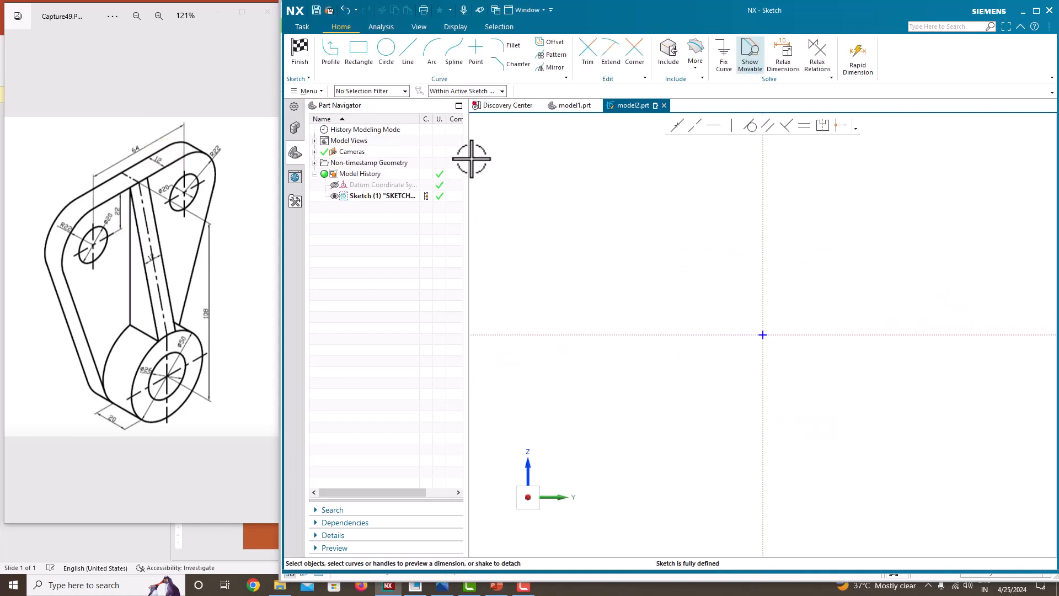
Draw a circle centred on the sketch origin
left_click(383, 58)
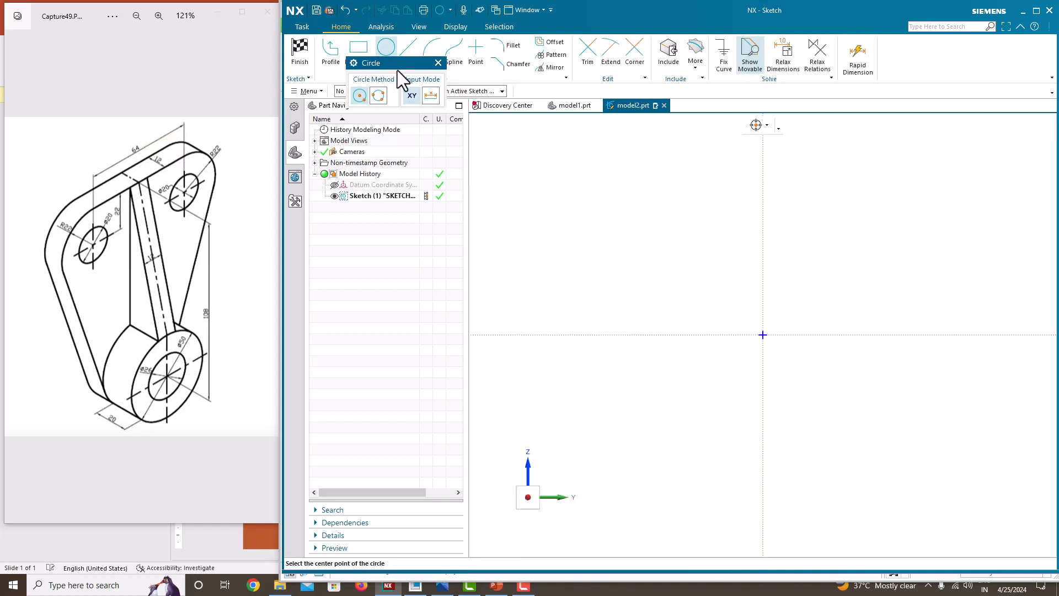
left_click(762, 334)
left_click(714, 270)
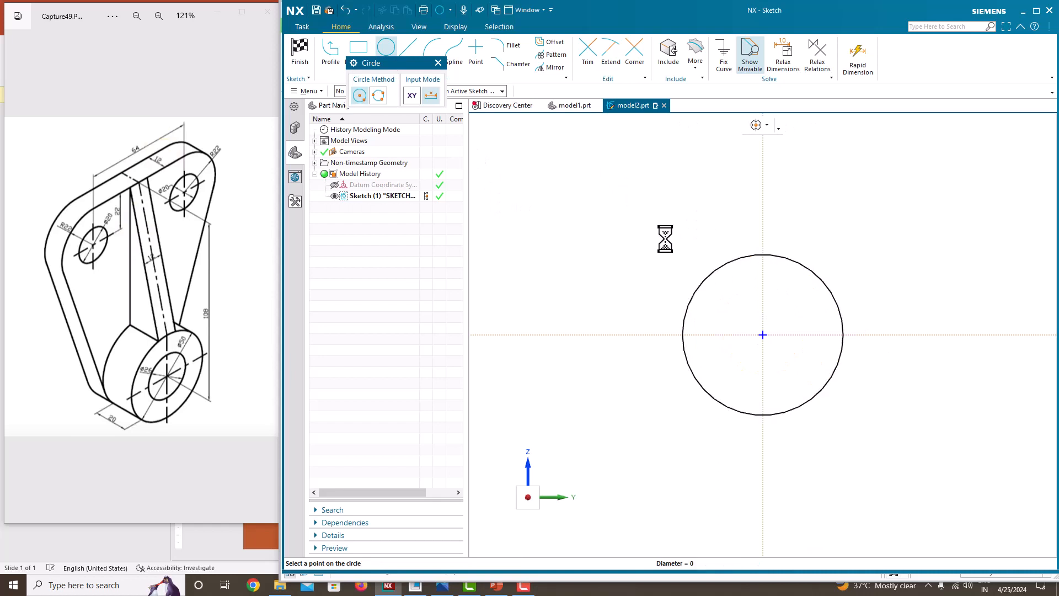
key("Escape")
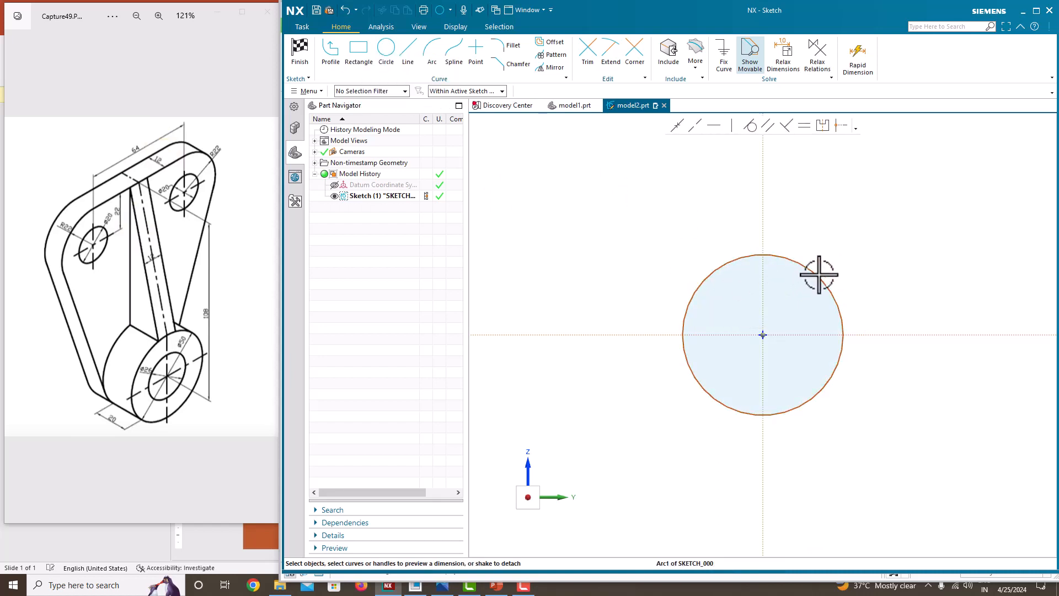
Set the circle's diameter to 50 mm
left_click(819, 275)
left_click(866, 291)
type("5")
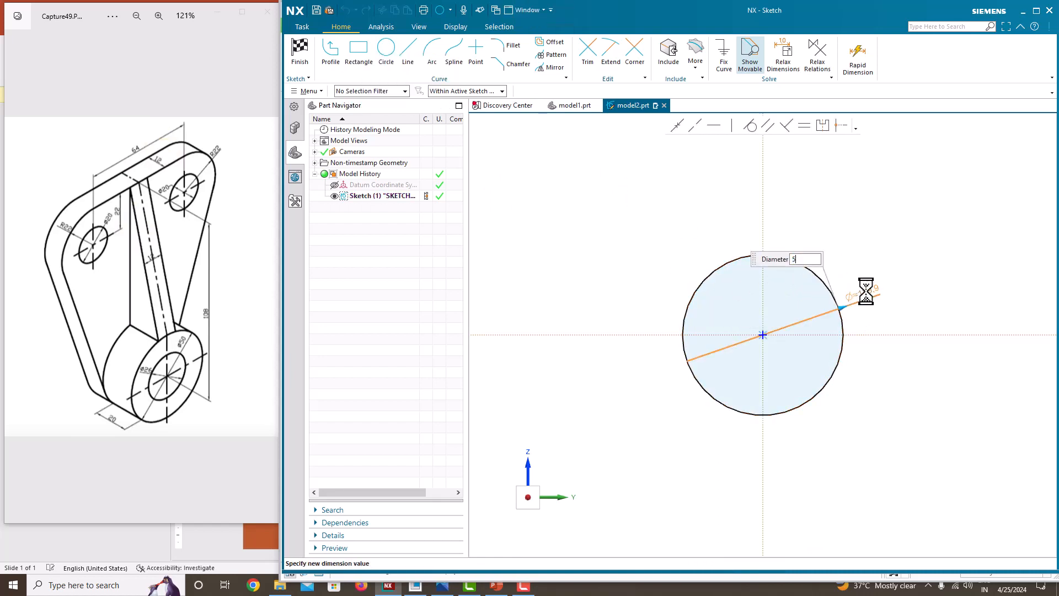
type("0")
key("Return")
left_click(601, 304)
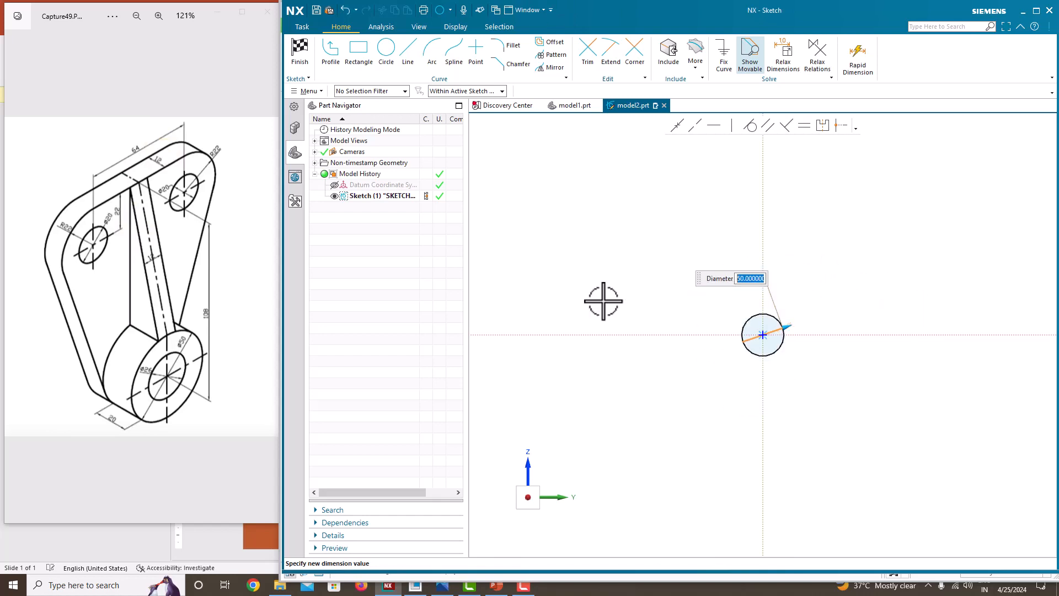
Draw a second circle about 36 mm in diameter above the 50 mm circle, to the left of the vertical sketch axis
scroll(713, 316, "up", 4)
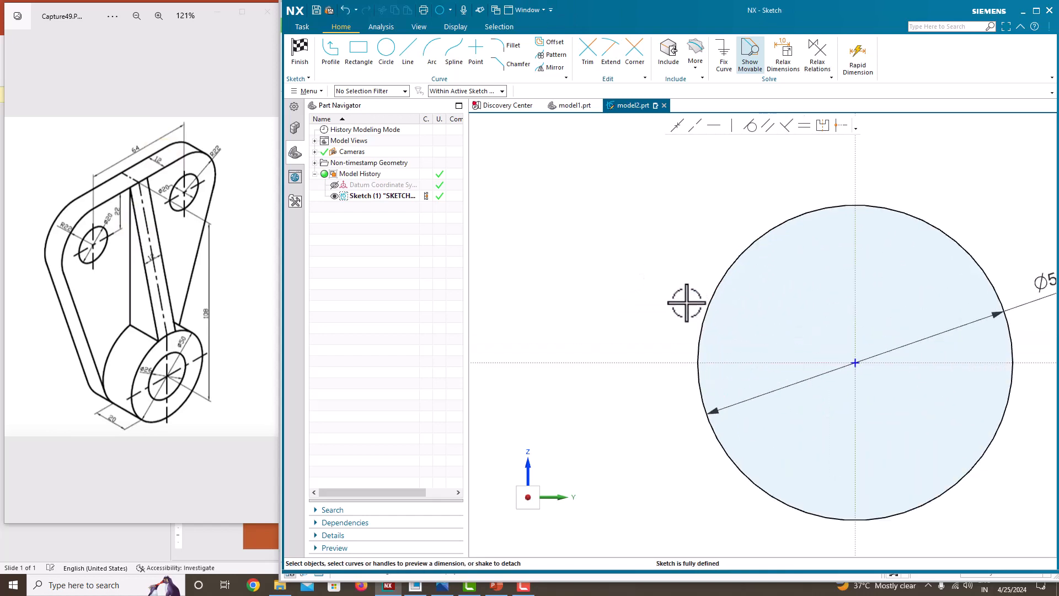
scroll(686, 303, "down", 4)
scroll(696, 265, "down", 4)
scroll(673, 236, "down", 5)
scroll(644, 215, "up", 3)
scroll(661, 229, "up", 5)
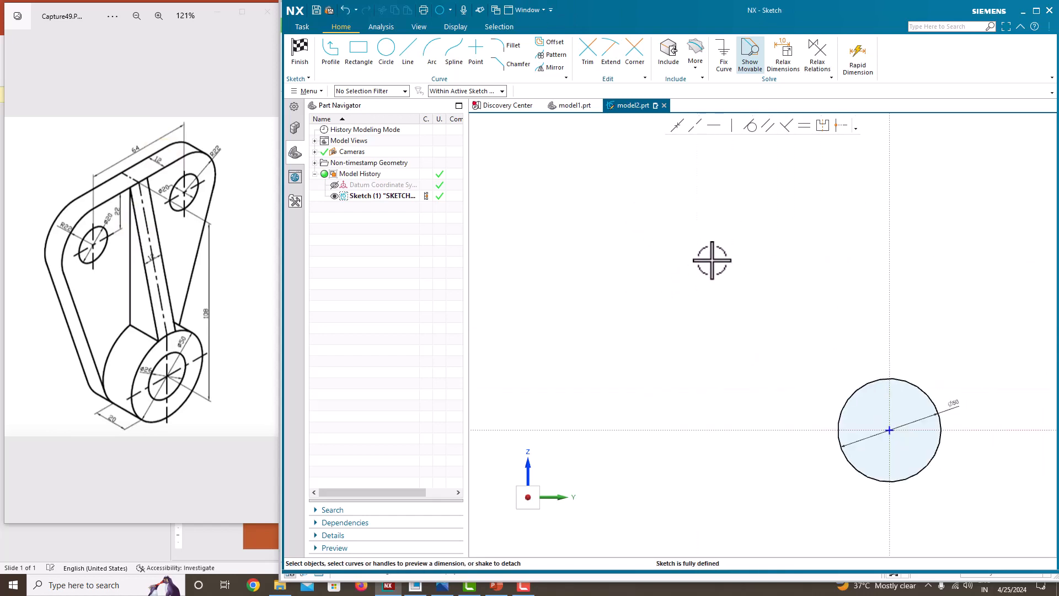
scroll(796, 262, "down", 5)
scroll(796, 267, "up", 5)
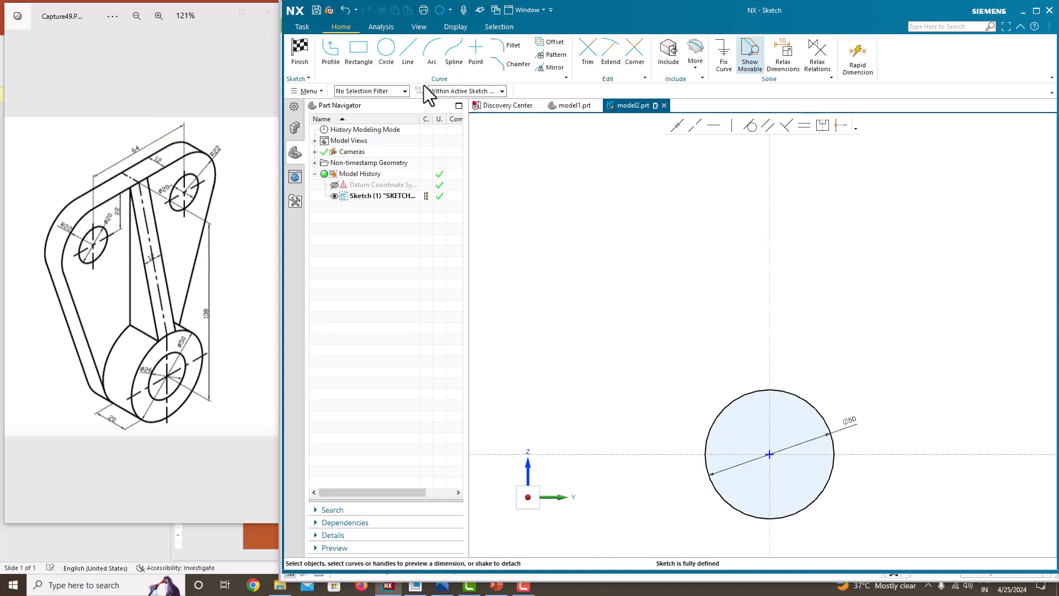
left_click(386, 49)
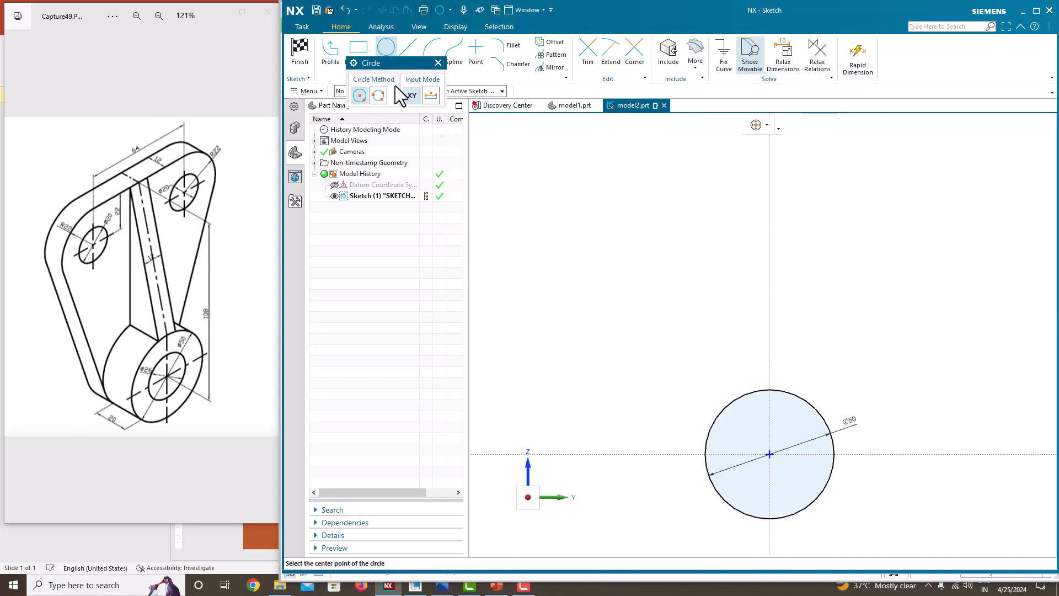
left_click(710, 238)
key("Escape")
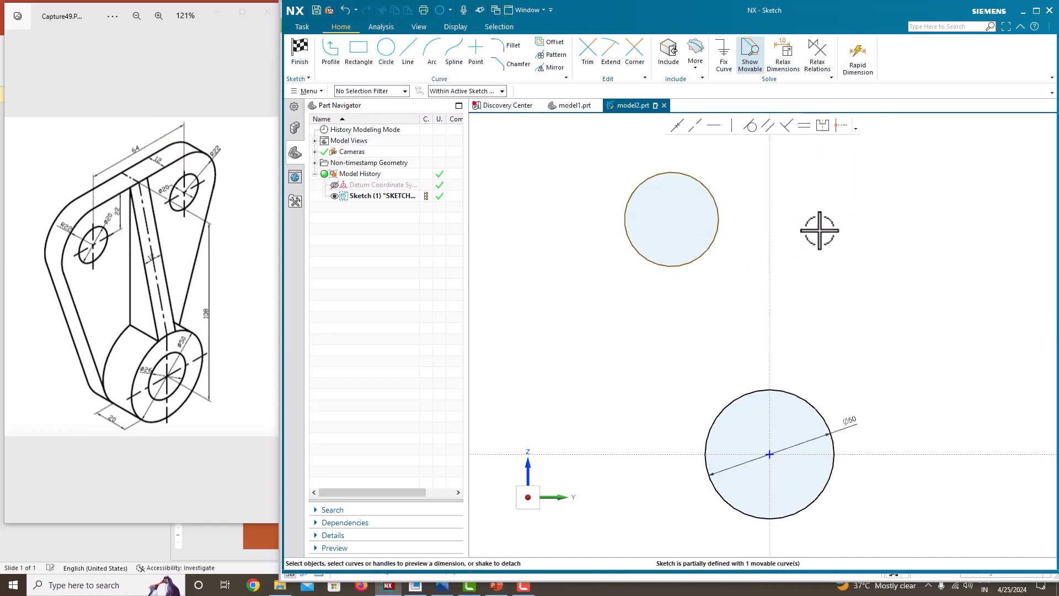
Set the upper circle's diameter to 44 mm
left_click(712, 207)
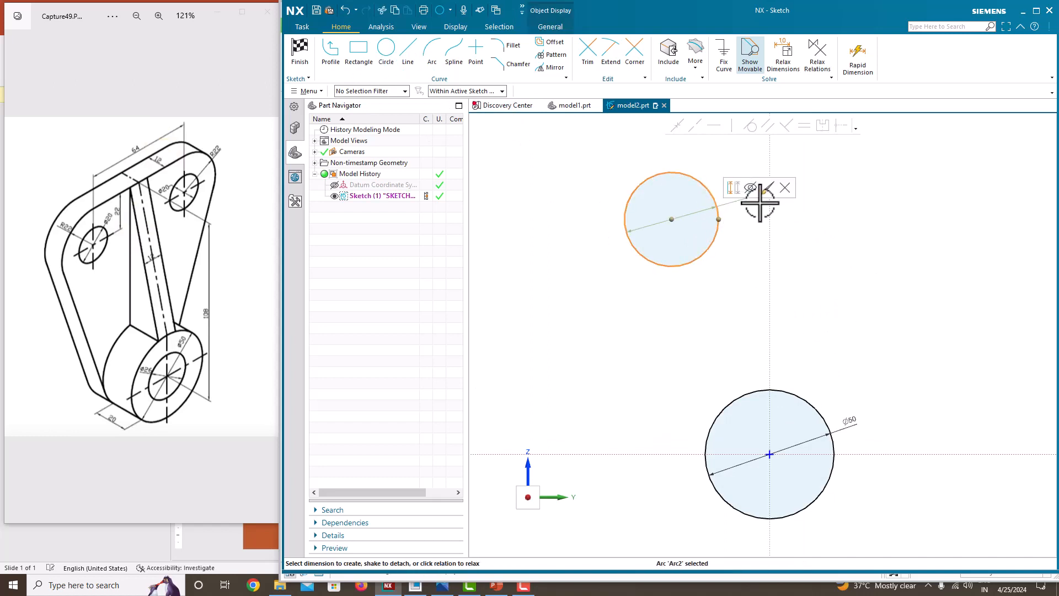
left_click(753, 187)
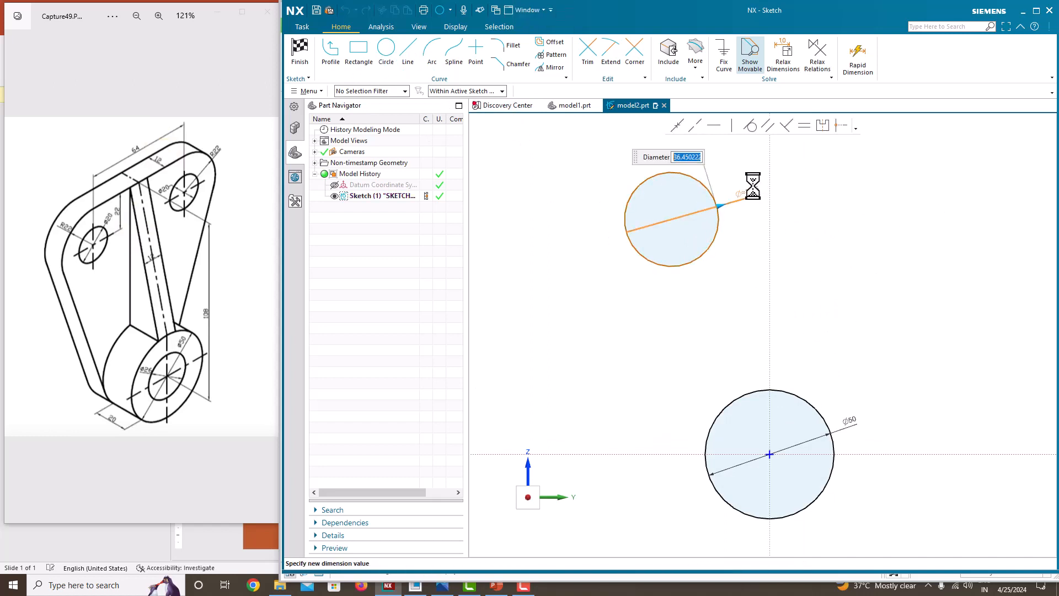
type("44")
key("Return")
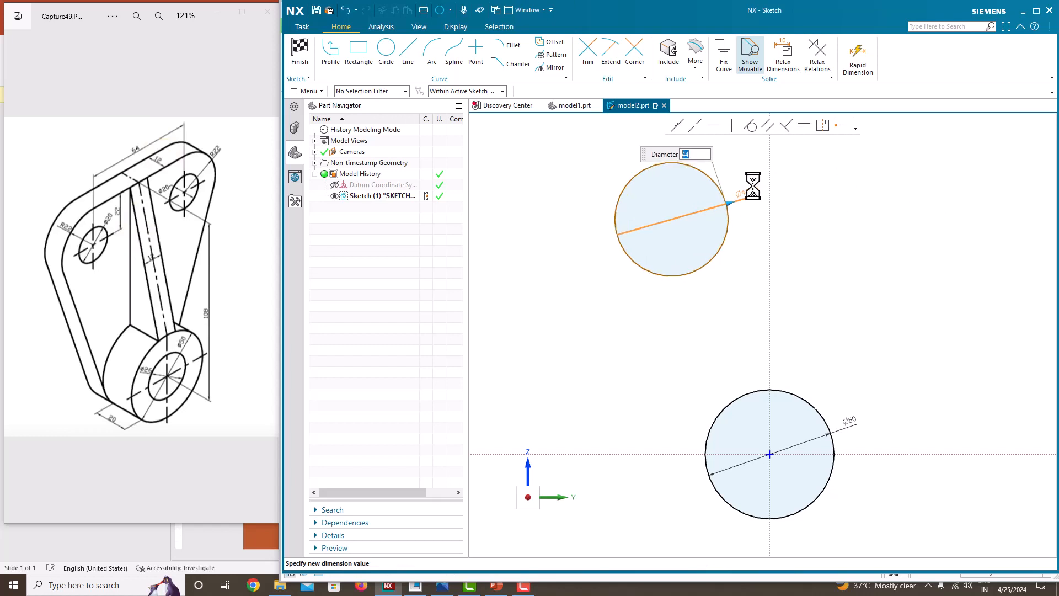
middle_click(790, 208)
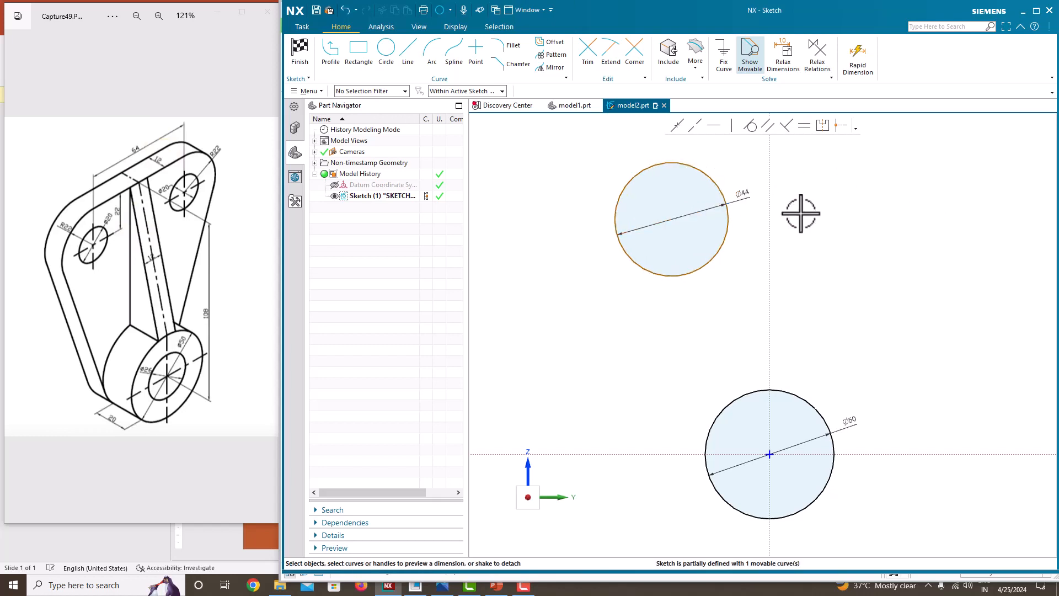
Mirror the 44 mm circle about the vertical sketch axis
left_click(687, 167)
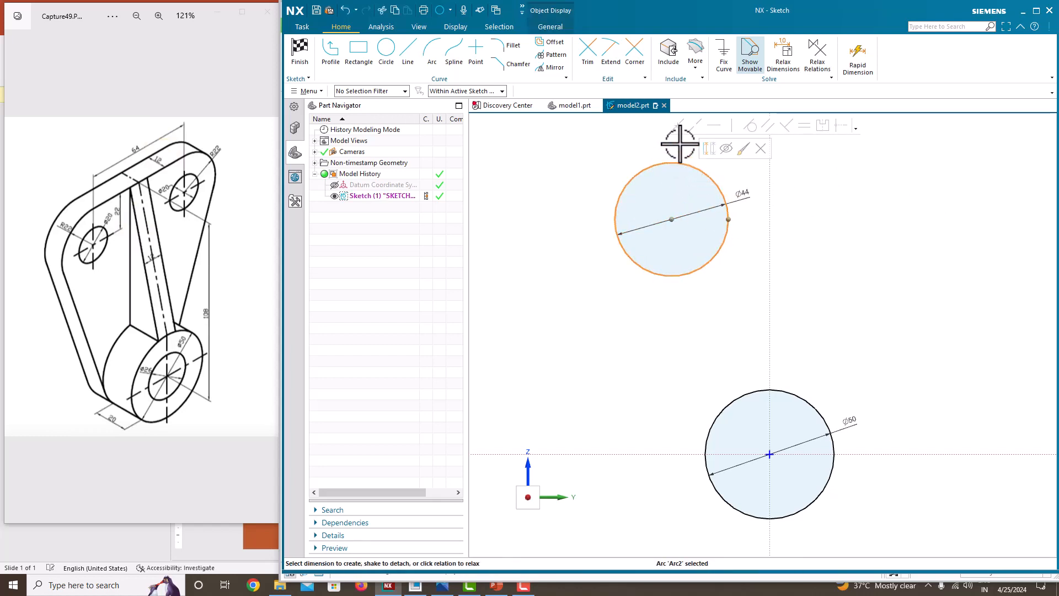
left_click(550, 68)
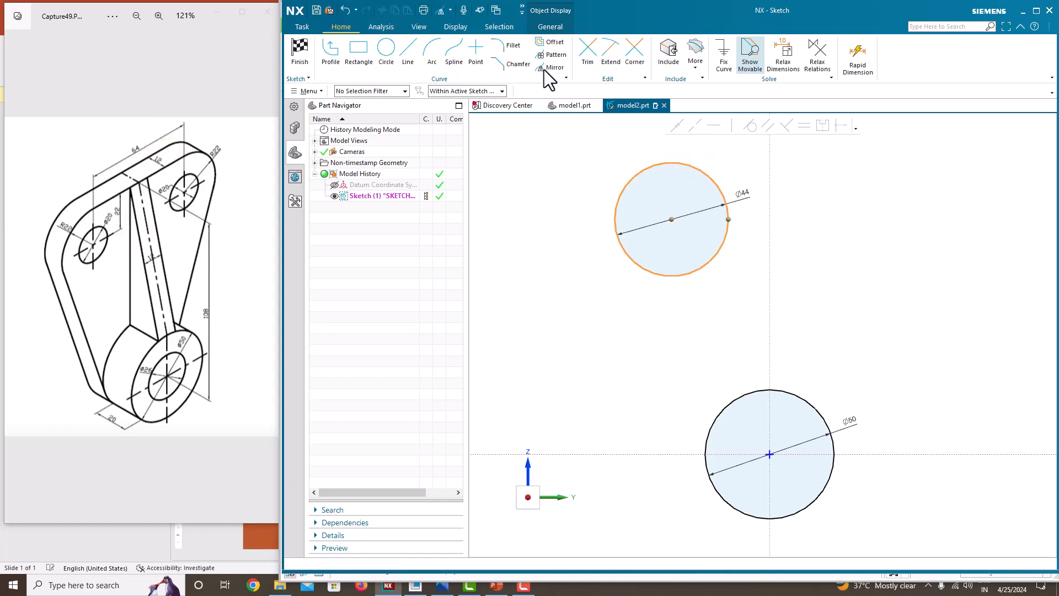
left_click(428, 136)
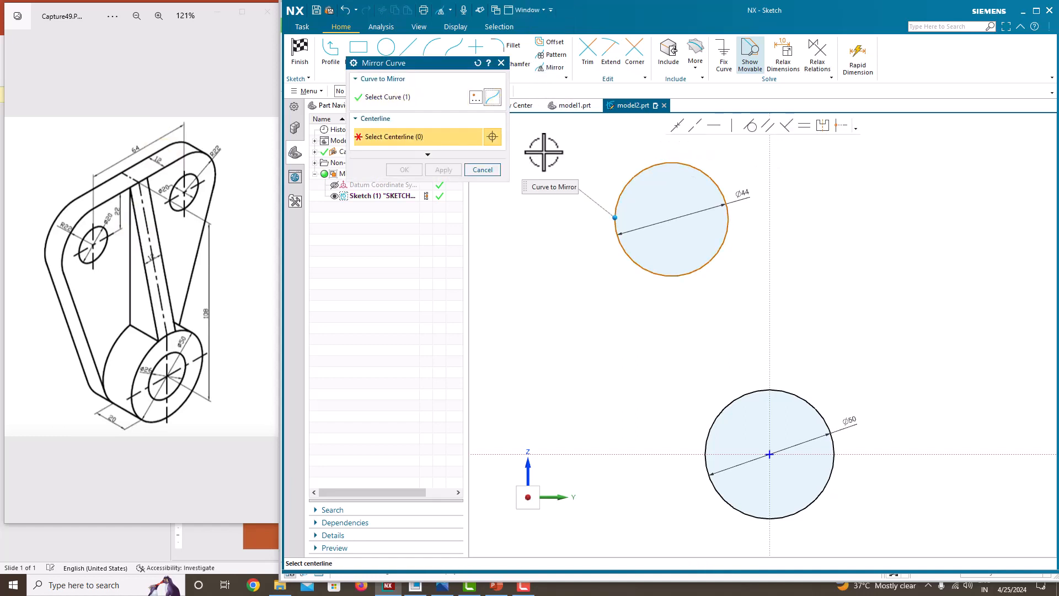
left_click(769, 175)
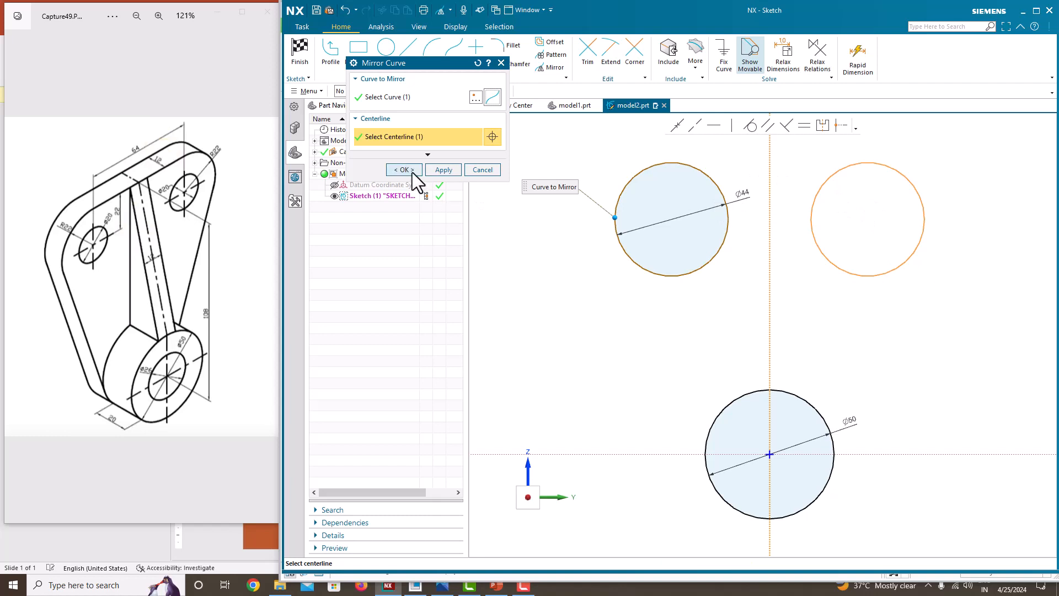
left_click(412, 172)
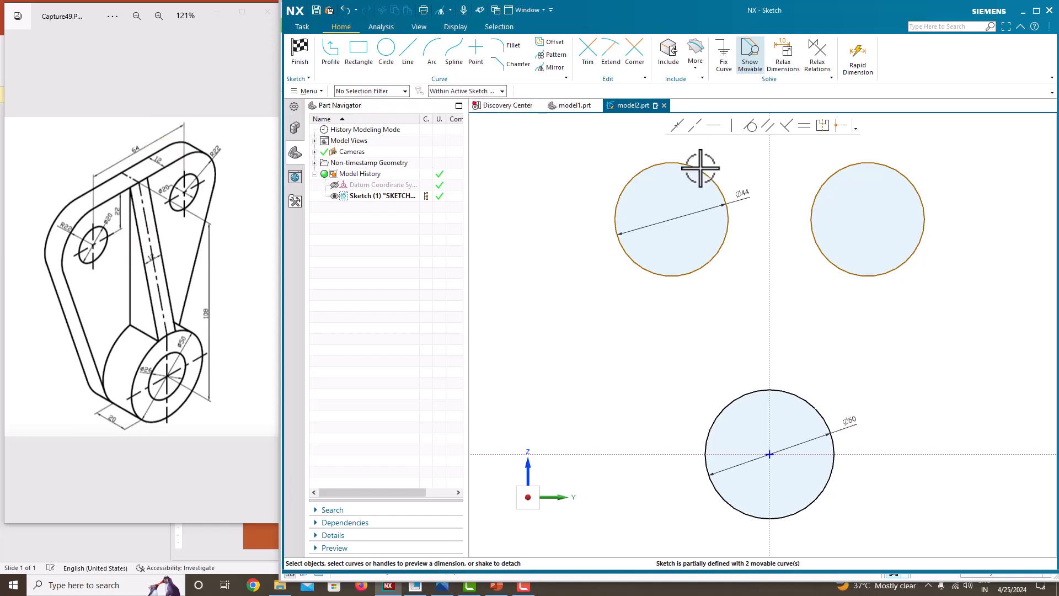
Set the horizontal distance between the centres of the two upper circles to 64 mm
left_click(671, 219)
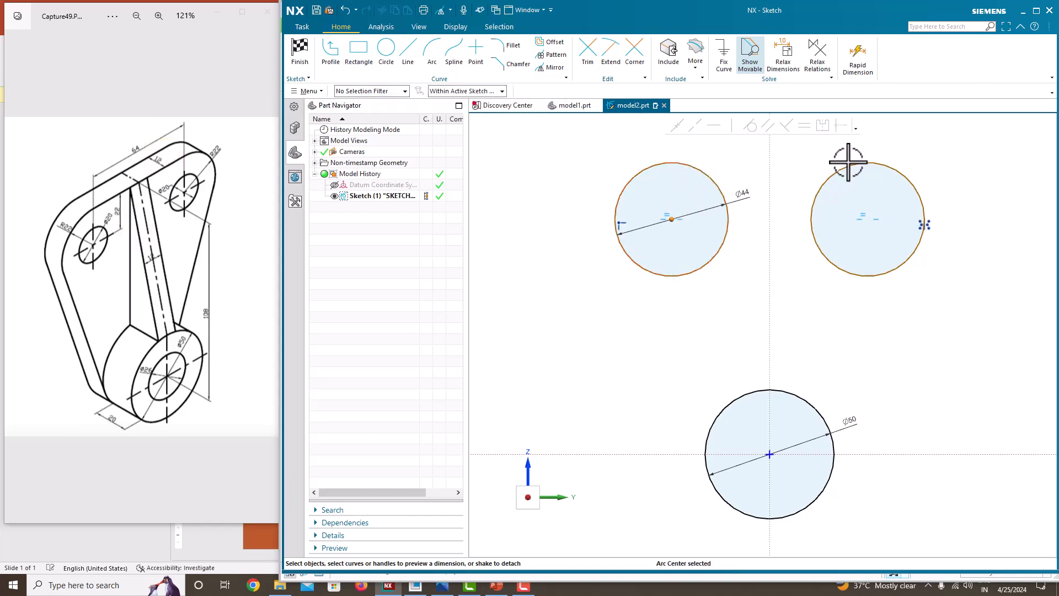
left_click(866, 219)
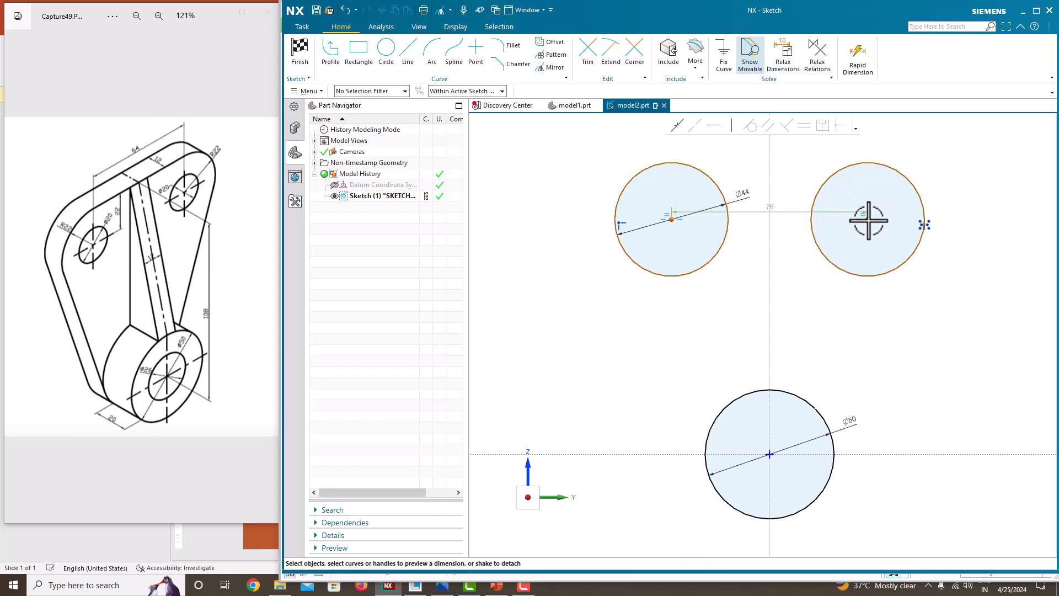
left_click(770, 206)
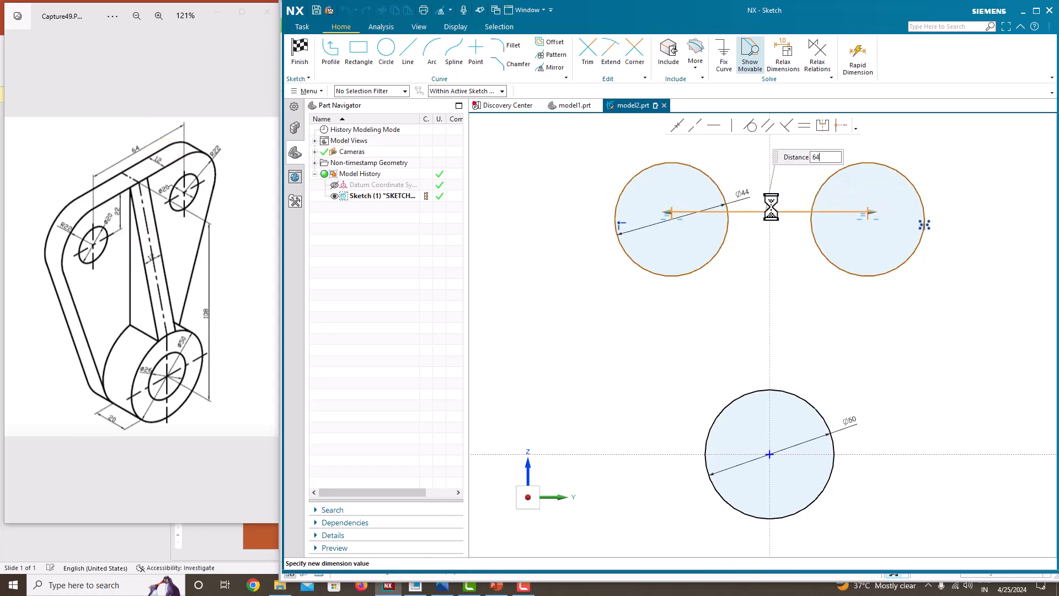
Draw a horizontal line joining the topmost points of the two upper circles, tangent to both
scroll(754, 274, "up", 3)
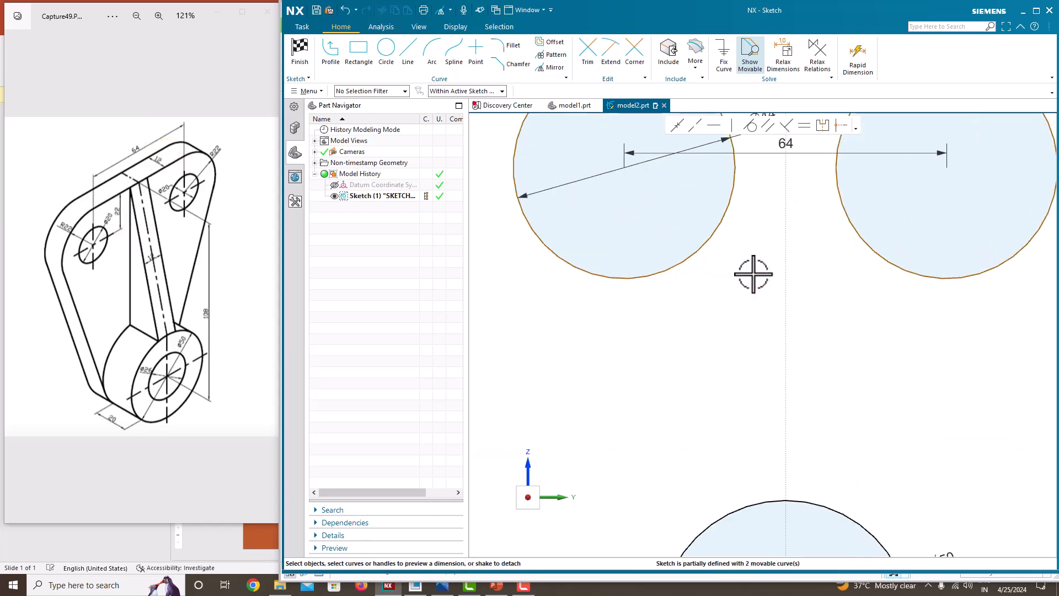
scroll(754, 274, "down", 3)
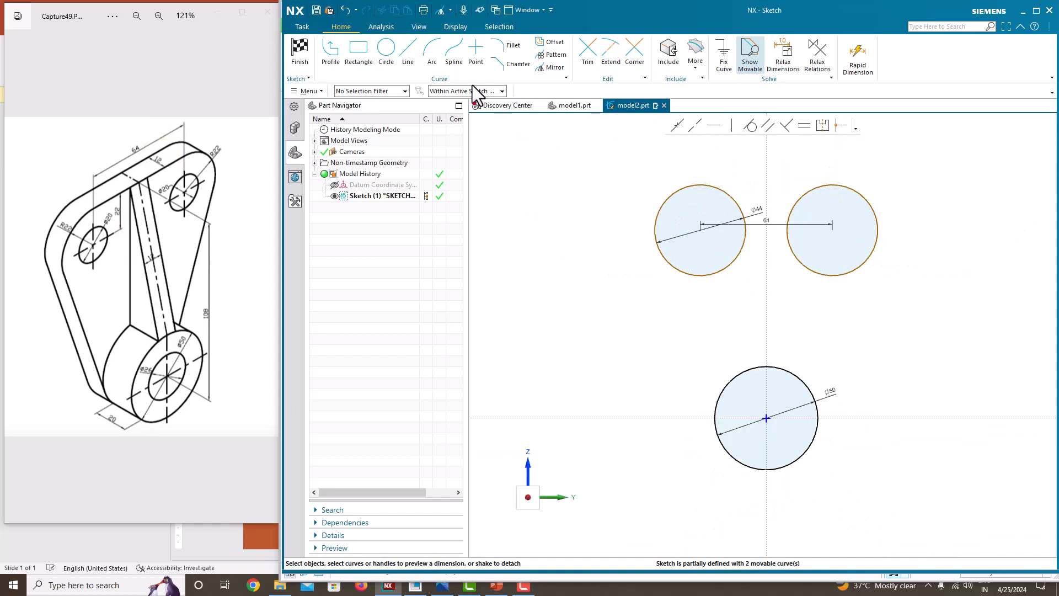
left_click(408, 54)
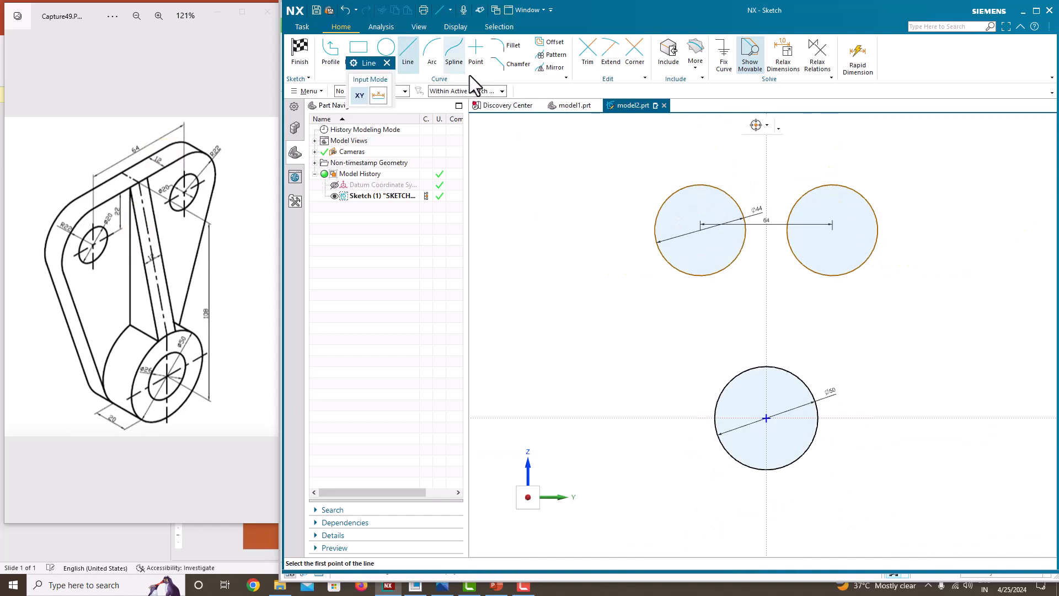
left_click(700, 184)
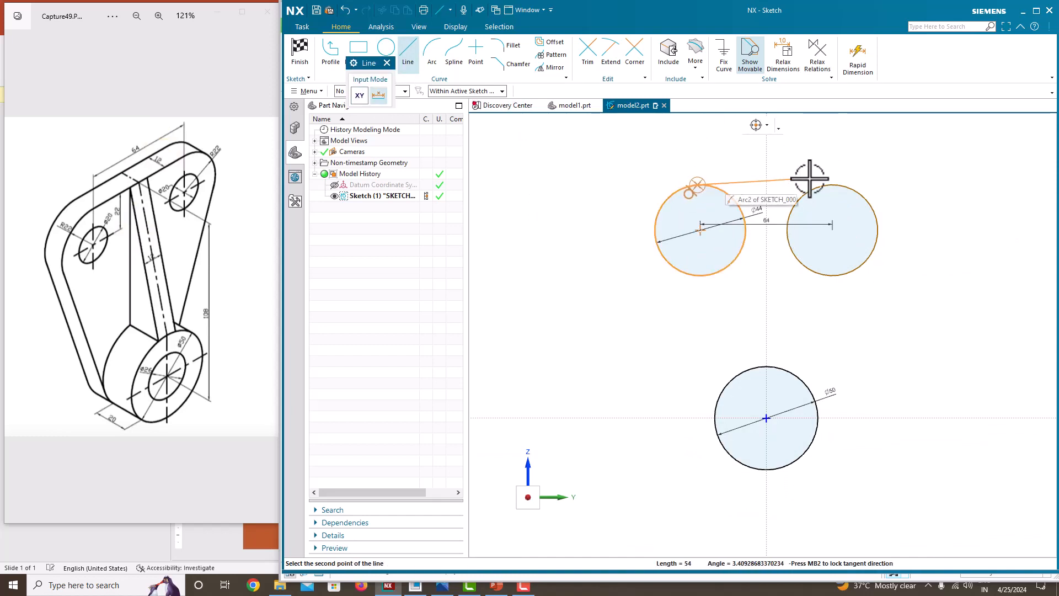
left_click(833, 184)
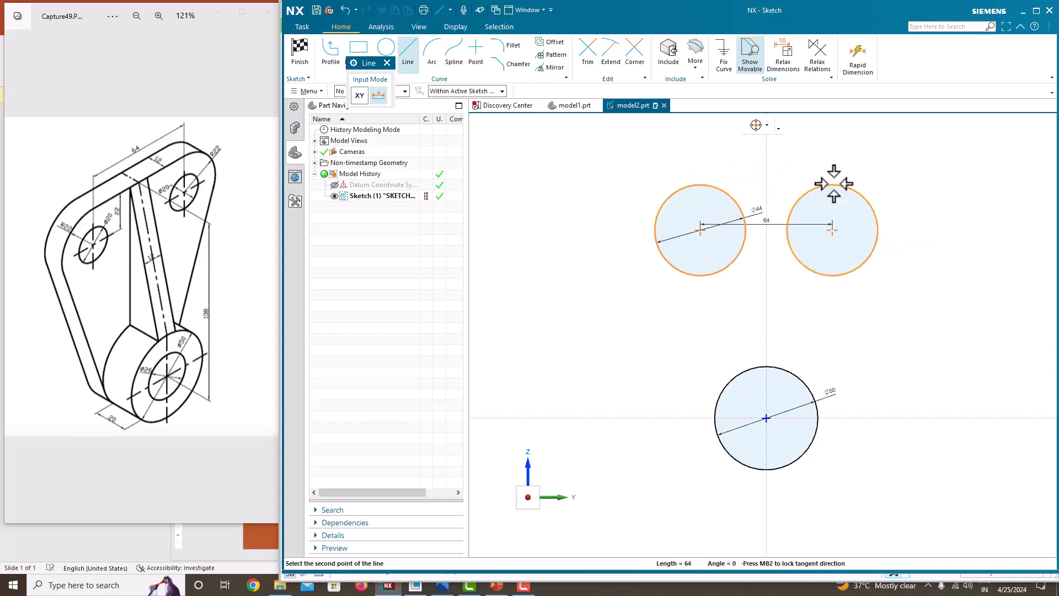
key("Escape")
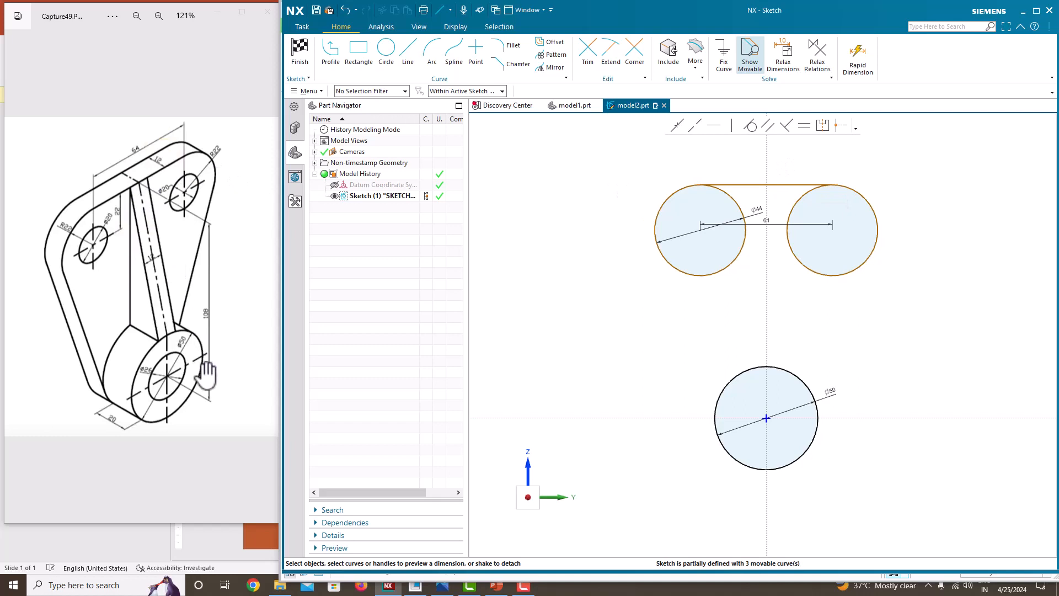
Set the vertical distance from the top tangent line to the horizontal sketch axis to 108 mm
left_click(811, 180)
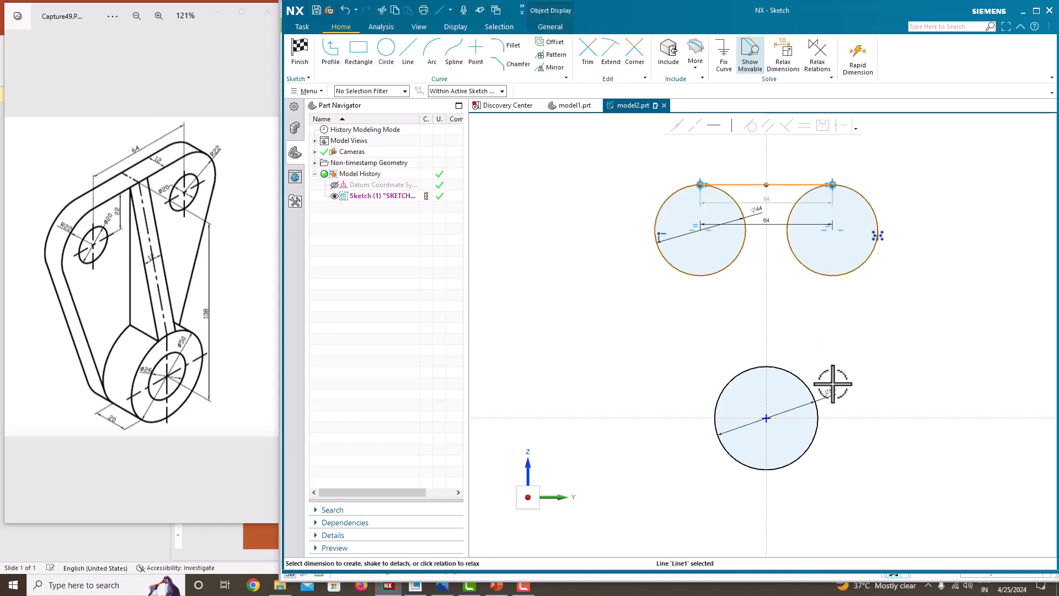
left_click(844, 417)
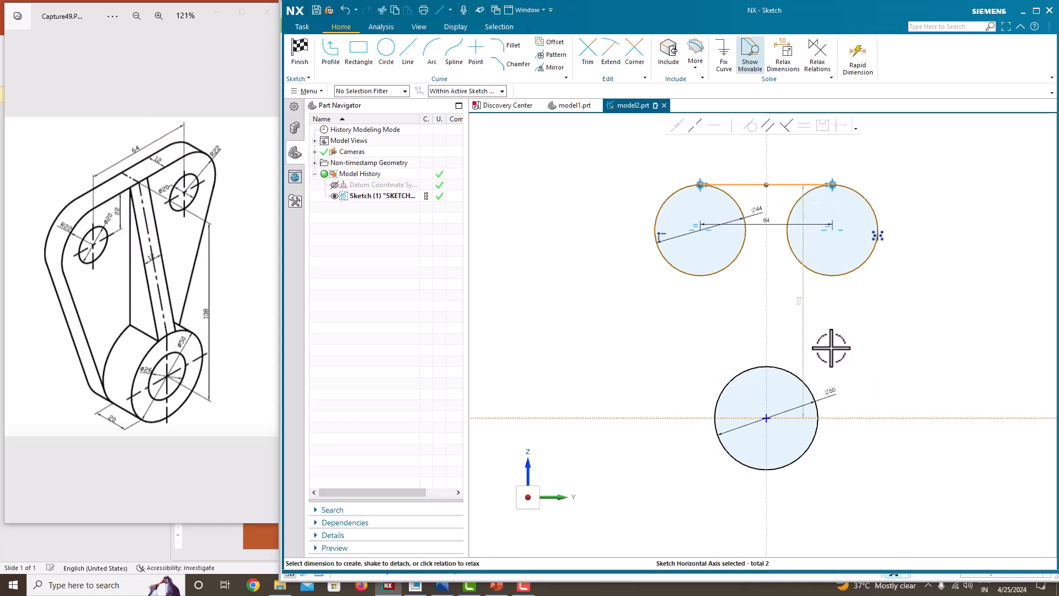
left_click(996, 288)
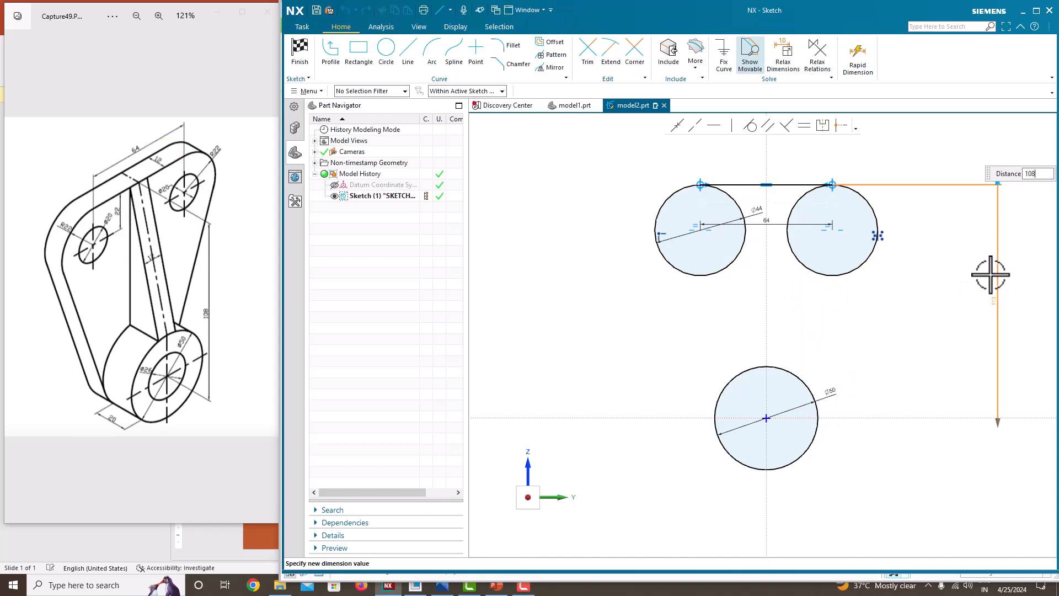
key("Return")
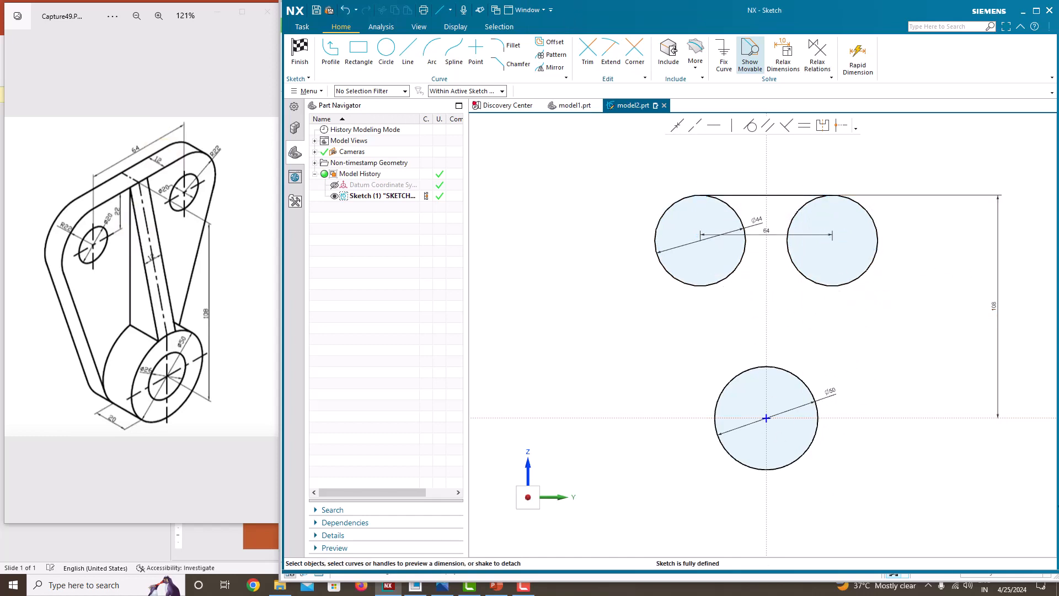
Draw a tangent line on each outer side, connecting each 44 mm circle to the lower 50 mm circle
left_click(406, 55)
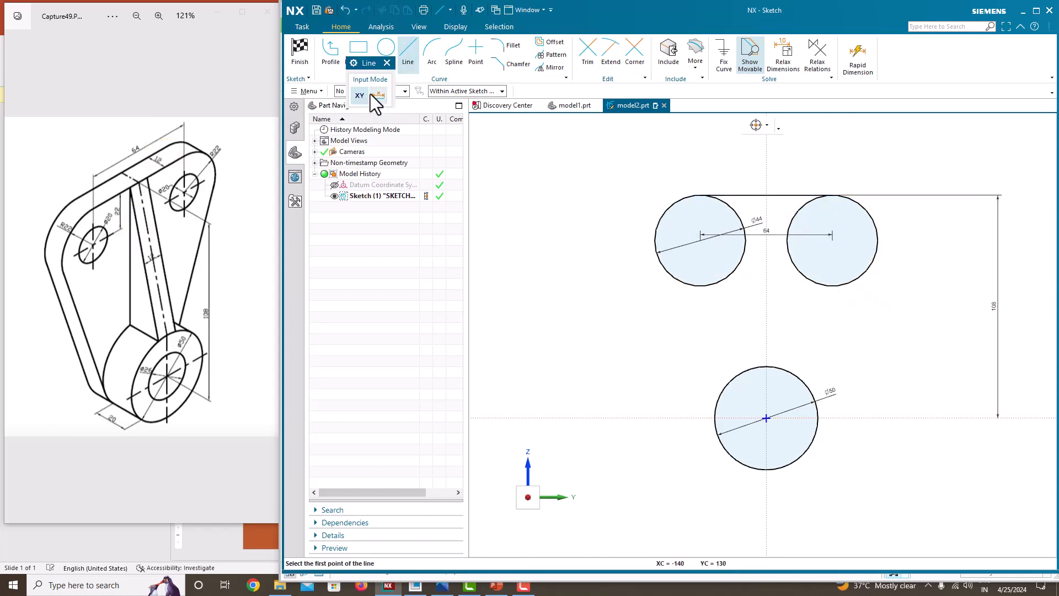
left_click(331, 50)
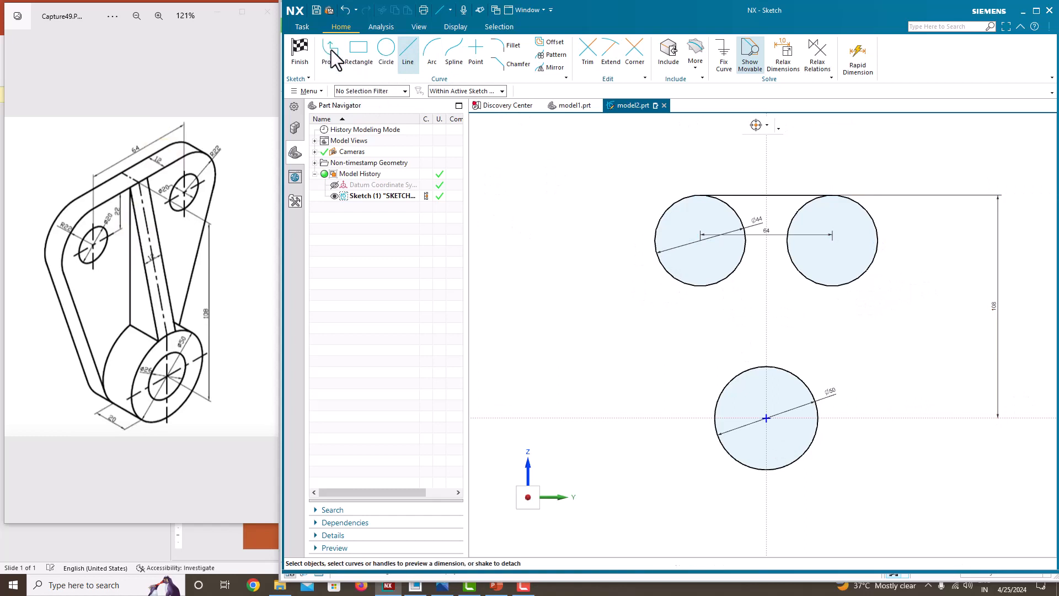
left_click(653, 261)
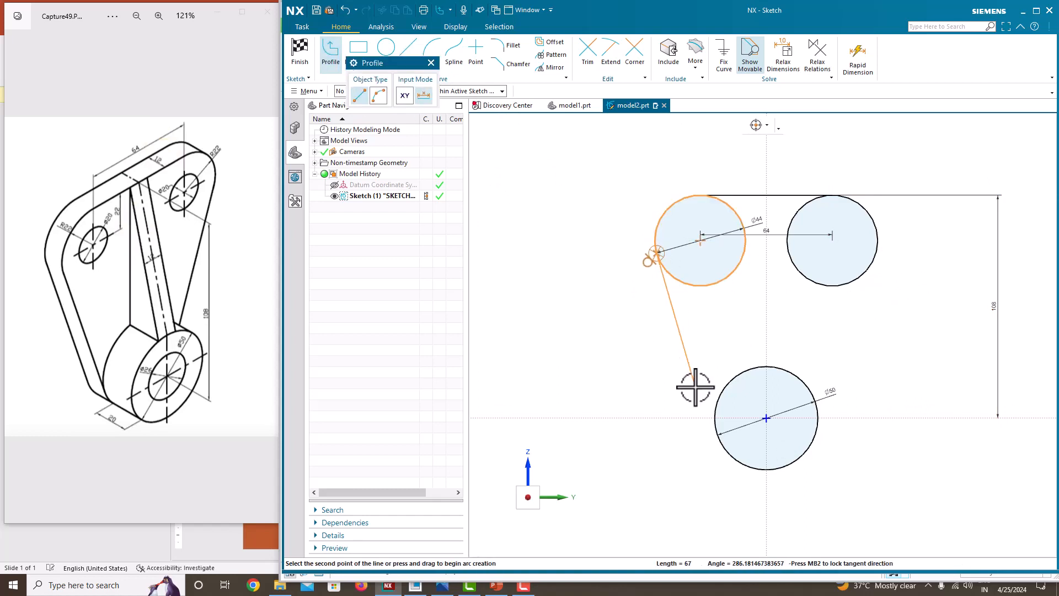
left_click(714, 433)
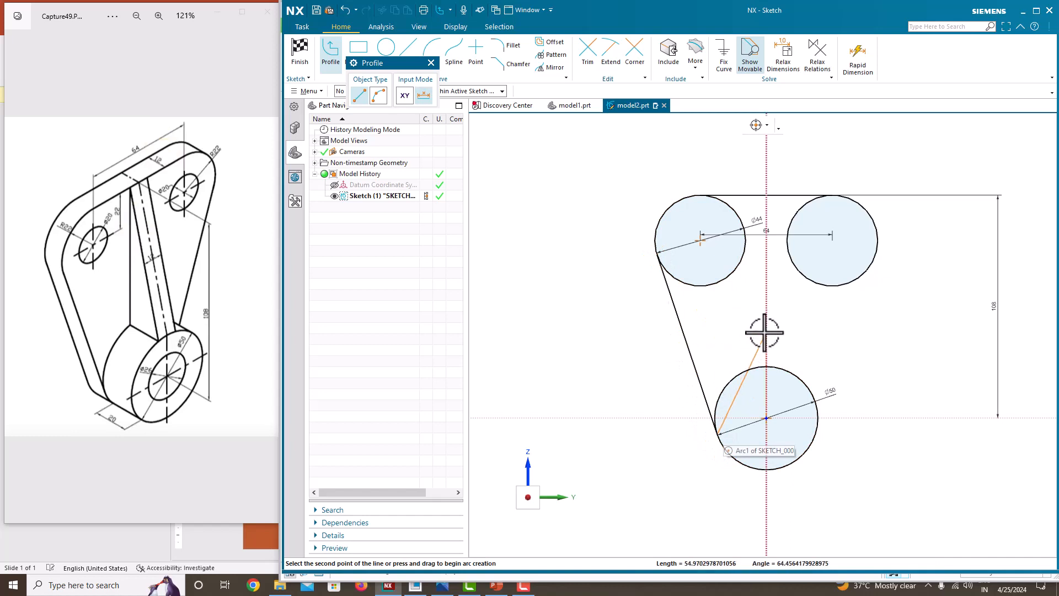
key("Escape")
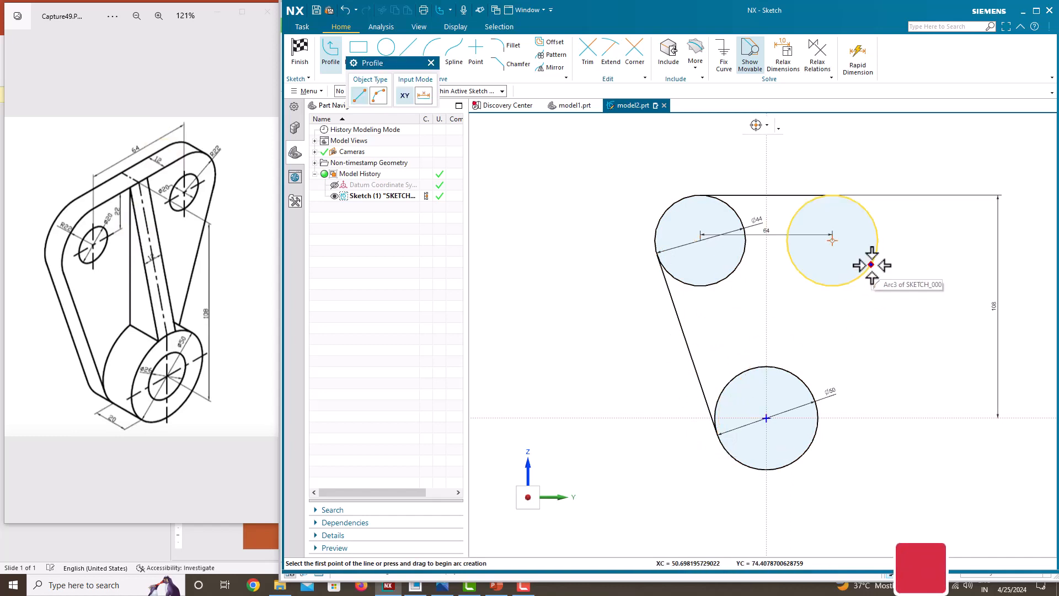
left_click(871, 265)
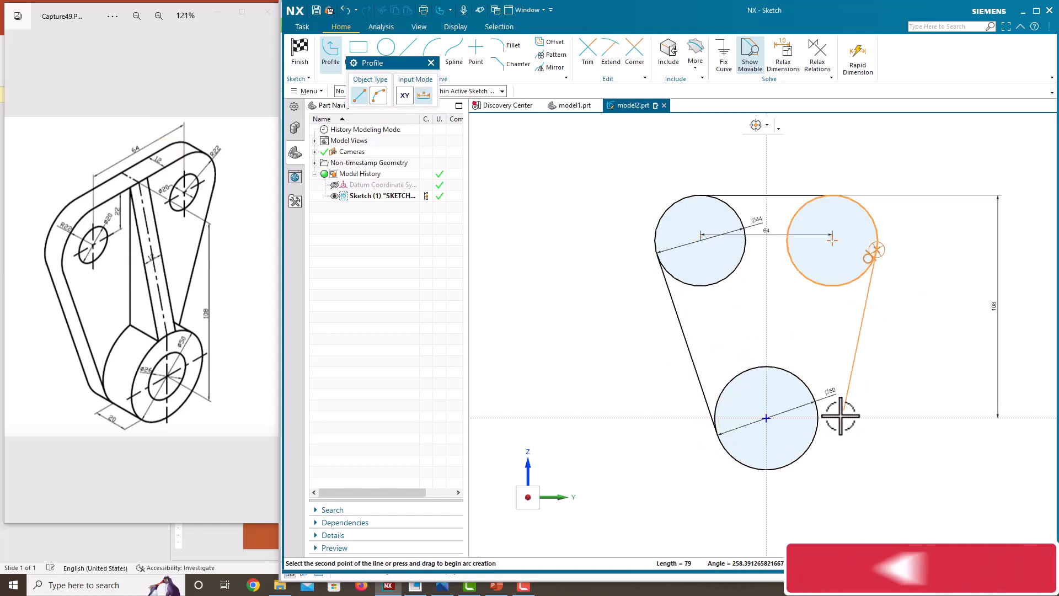
left_click(818, 433)
key("Escape")
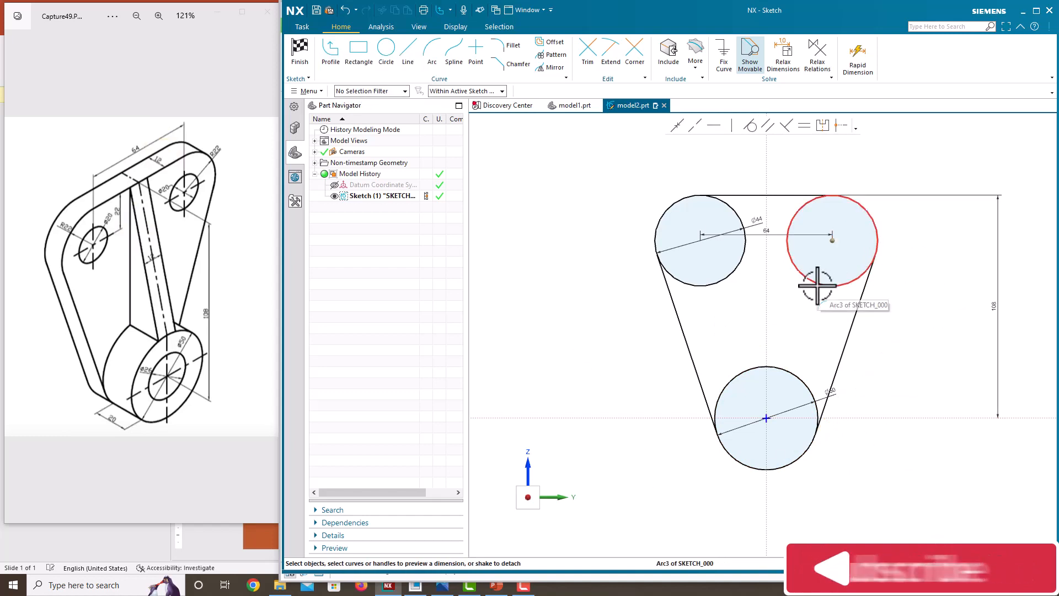
Trim the inner arcs of the three circles to leave one closed plate outline, and finish the sketch
left_click(588, 56)
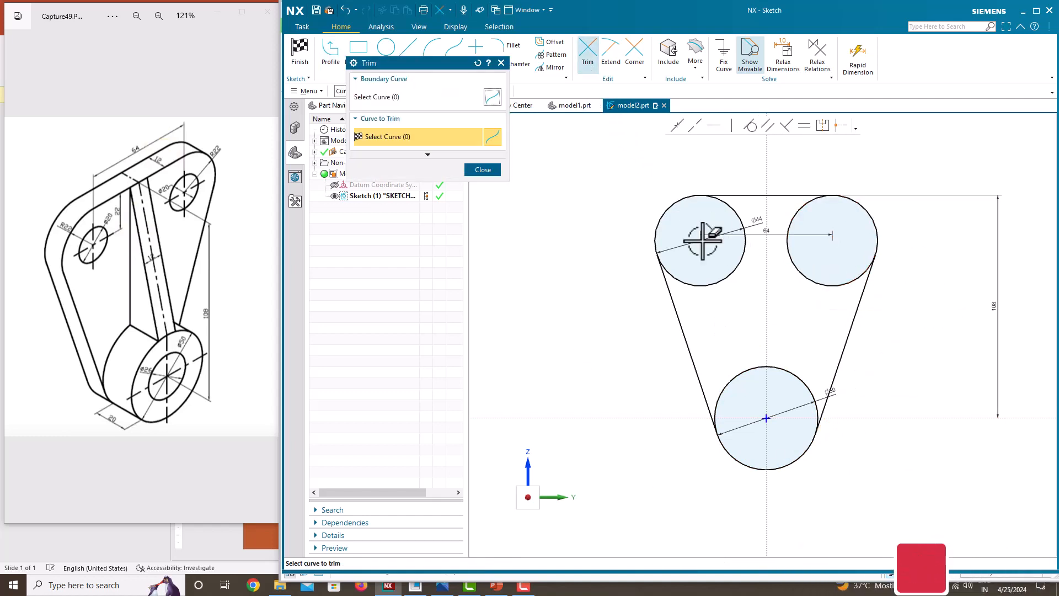
left_click(733, 282)
left_click(815, 282)
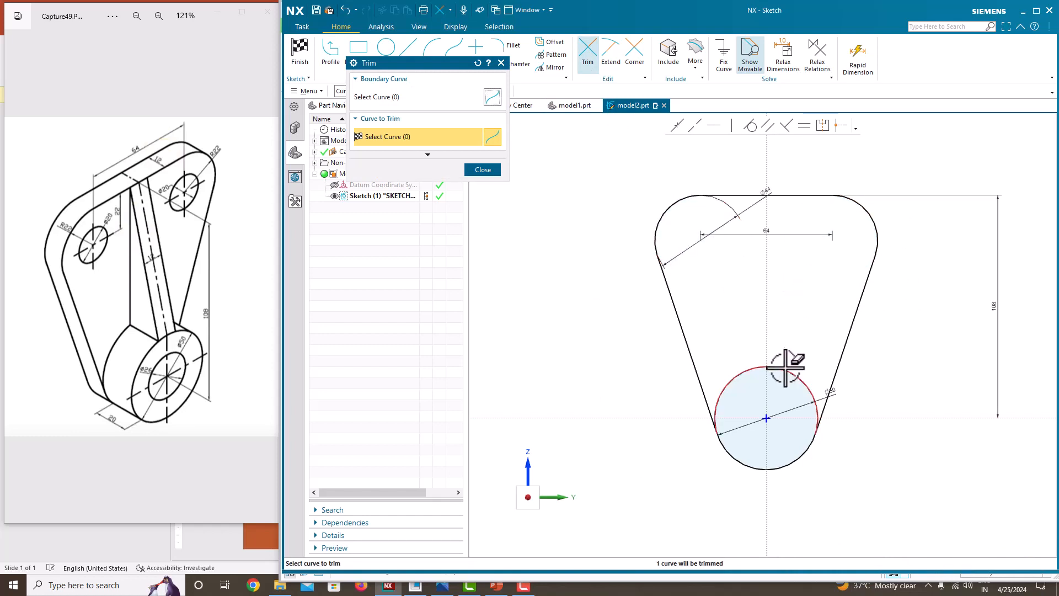
left_click(786, 369)
left_click(483, 169)
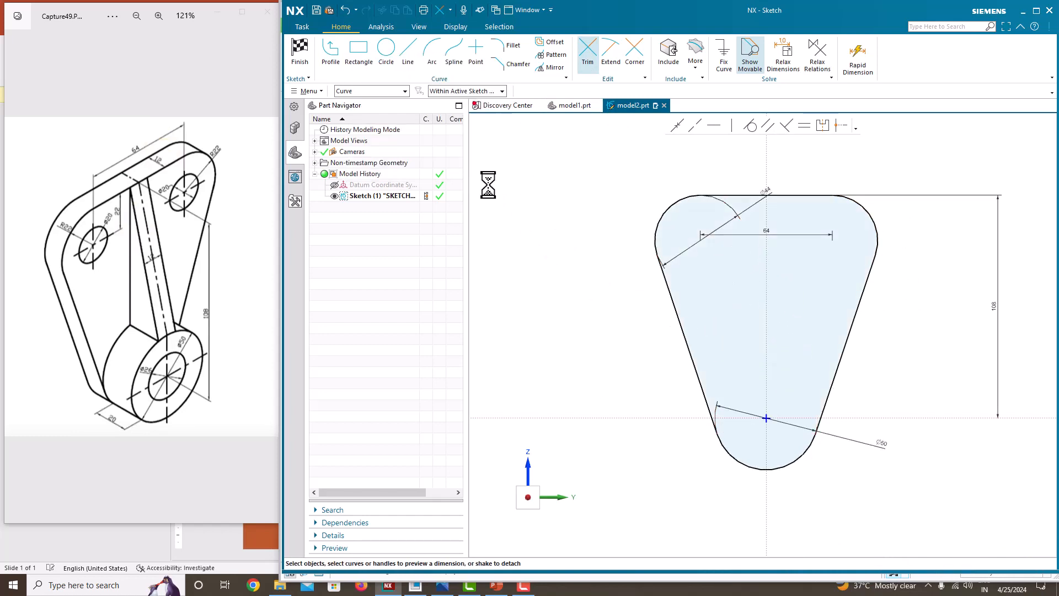
right_click(591, 247)
left_click(597, 252)
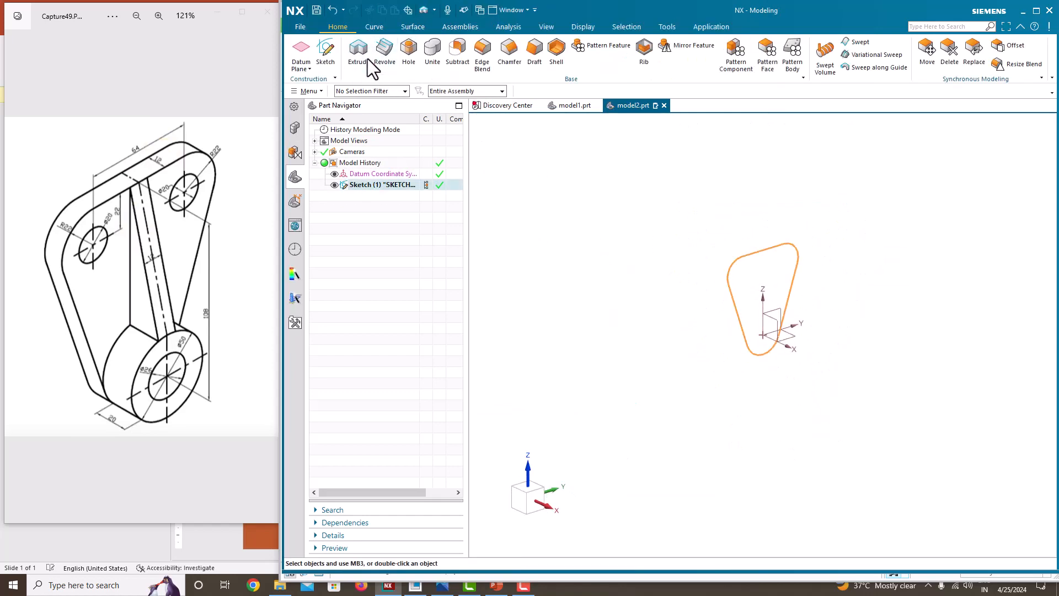
Extrude the plate outline as a solid with a symmetric width of 12 mm and hide its sketch
left_click(367, 59)
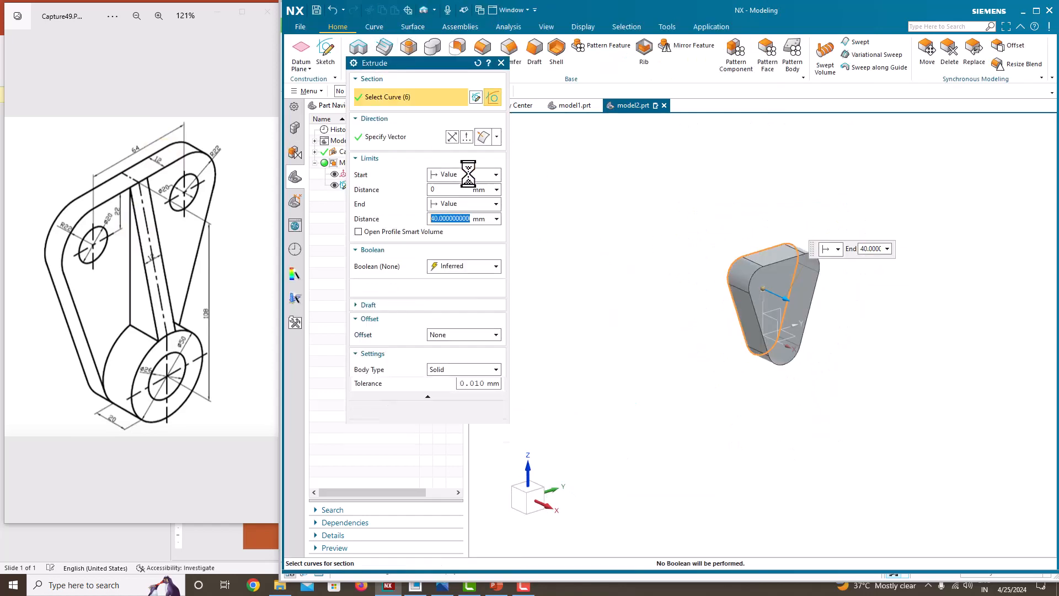
left_click(468, 204)
left_click(464, 238)
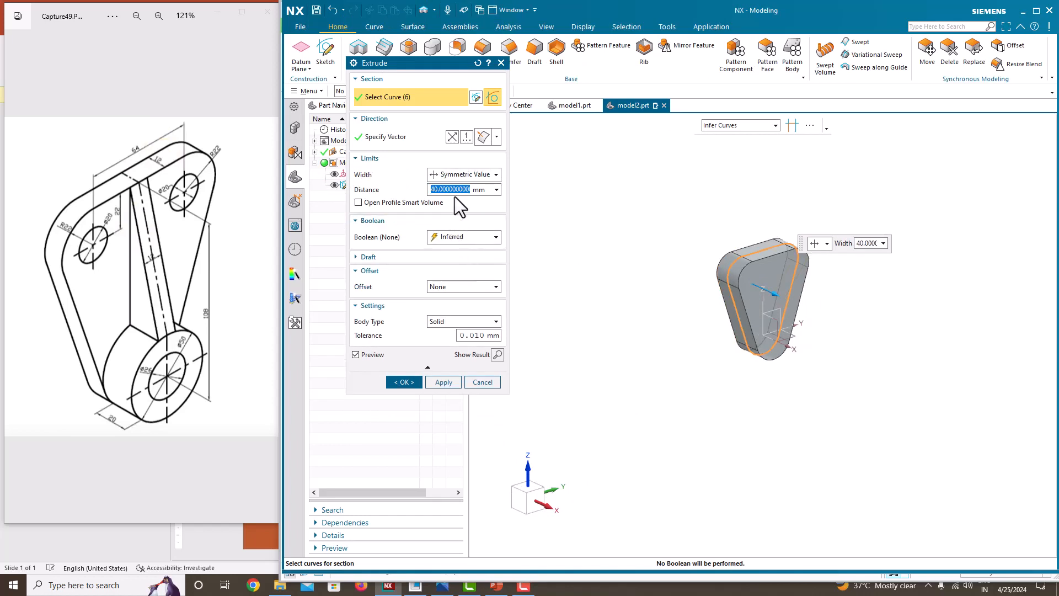
type("12")
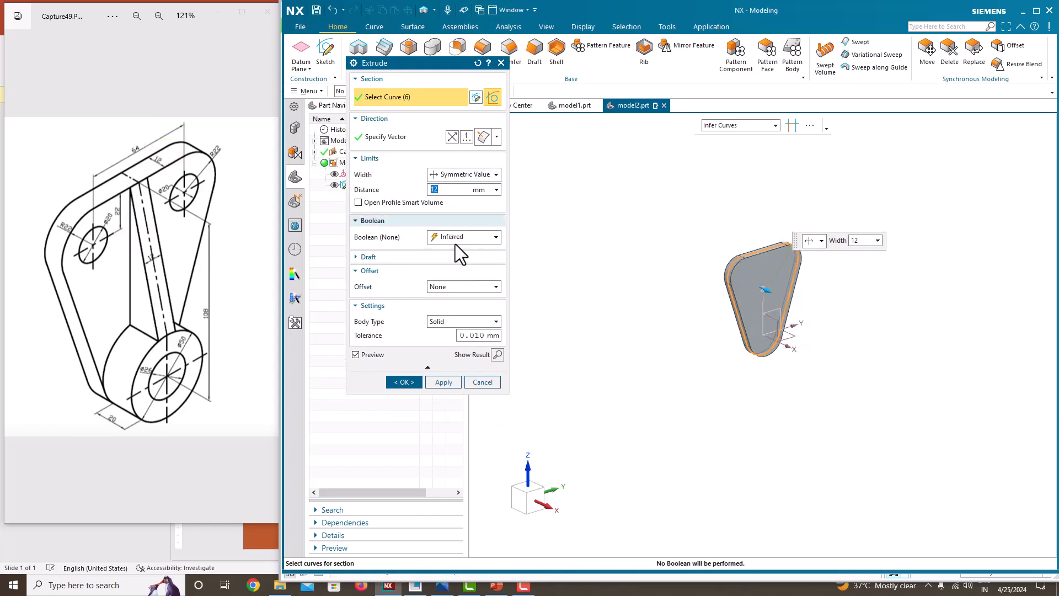
left_click(412, 381)
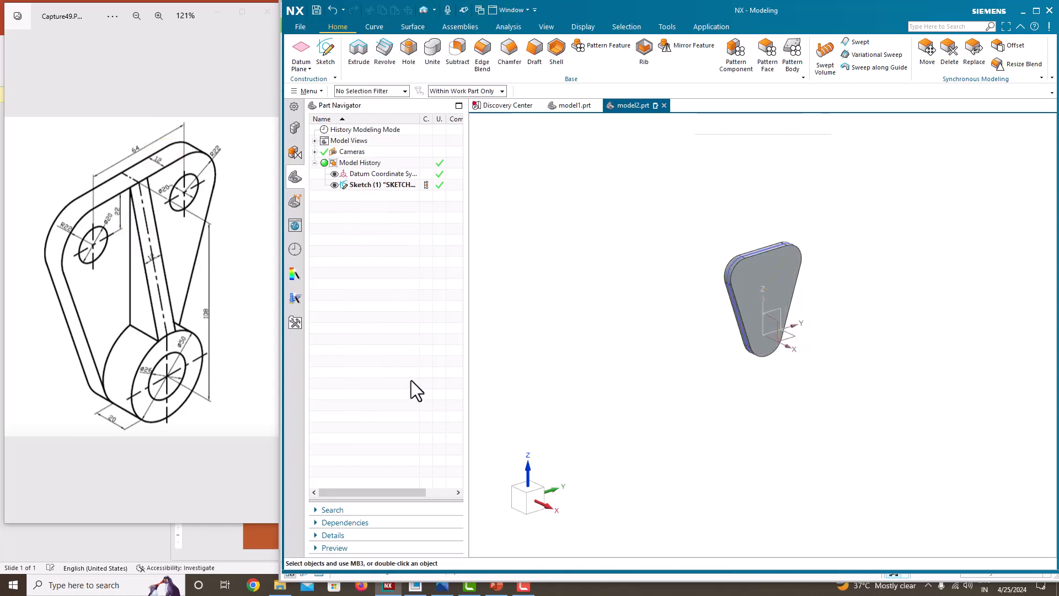
left_click(334, 185)
Create a sketch on the large front face of the plate
mouse_move(761, 287)
middle_mouse_down()
mouse_move(664, 243)
mouse_move(634, 243)
middle_mouse_up()
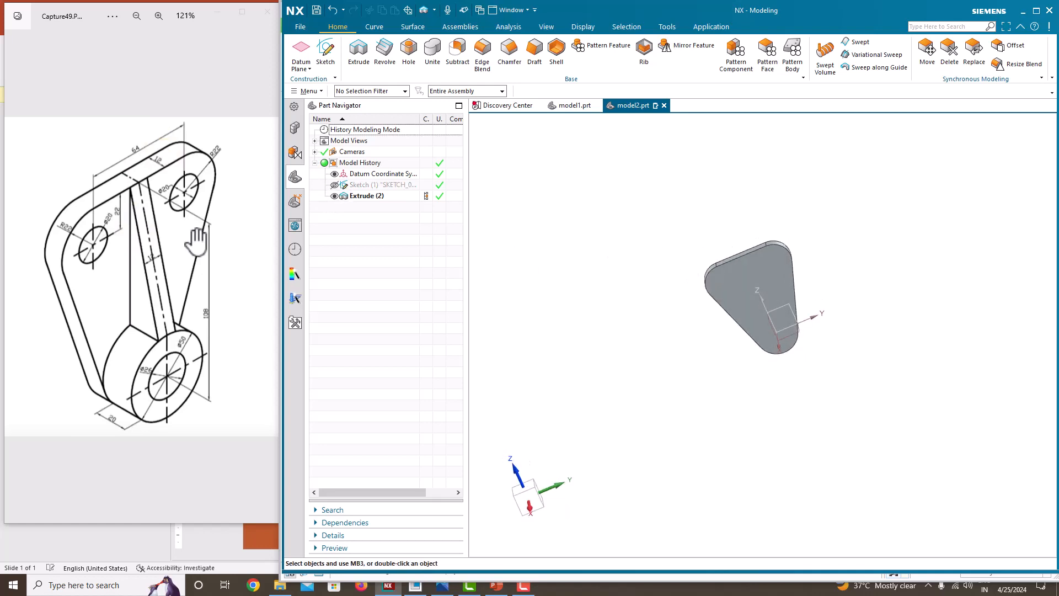
middle_click_drag(711, 327, 571, 247)
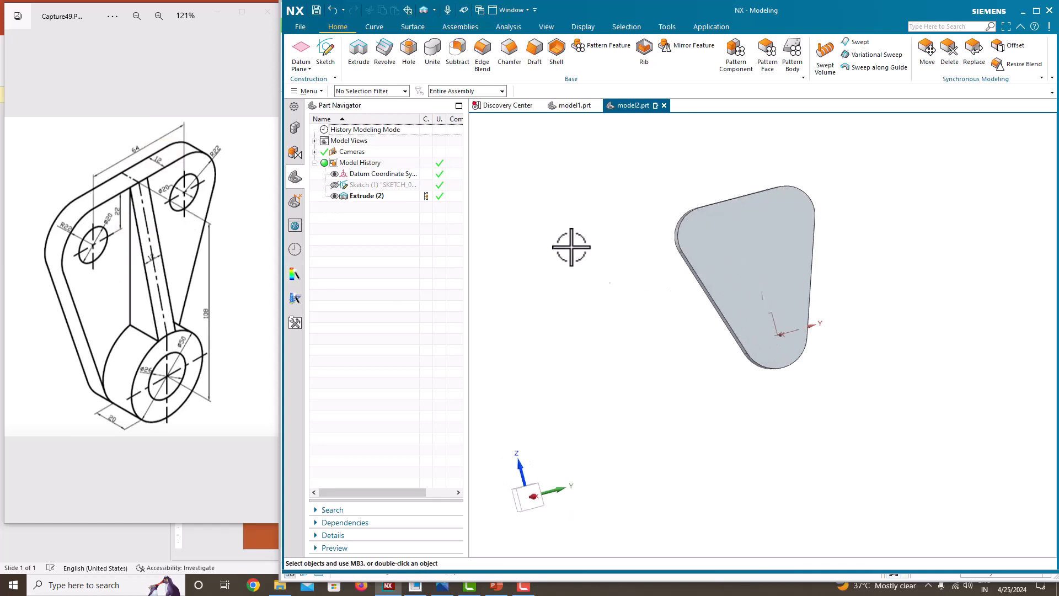
left_click(325, 60)
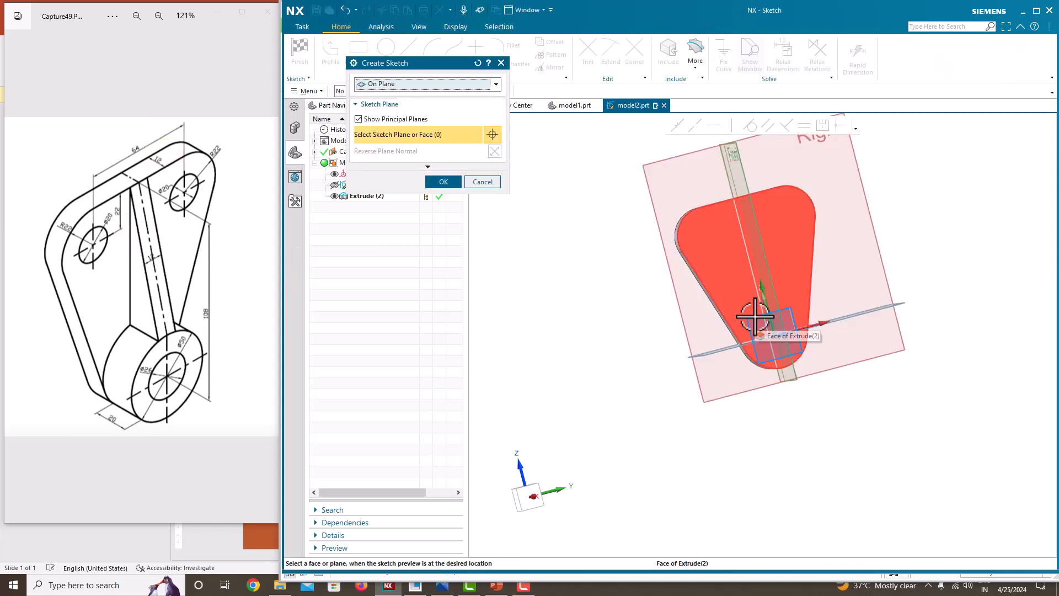
left_click(755, 316)
left_click(450, 183)
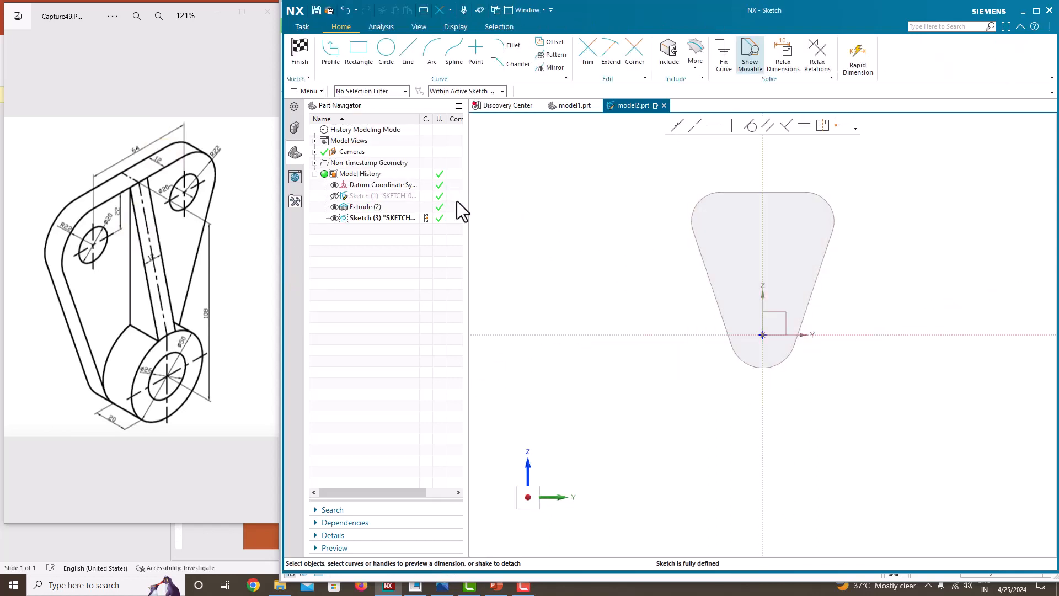
With the selection scope set to Entire Assembly, draw a circle at the origin matching the plate's lower rounded edge, and finish the sketch
scroll(794, 393, "up", 3)
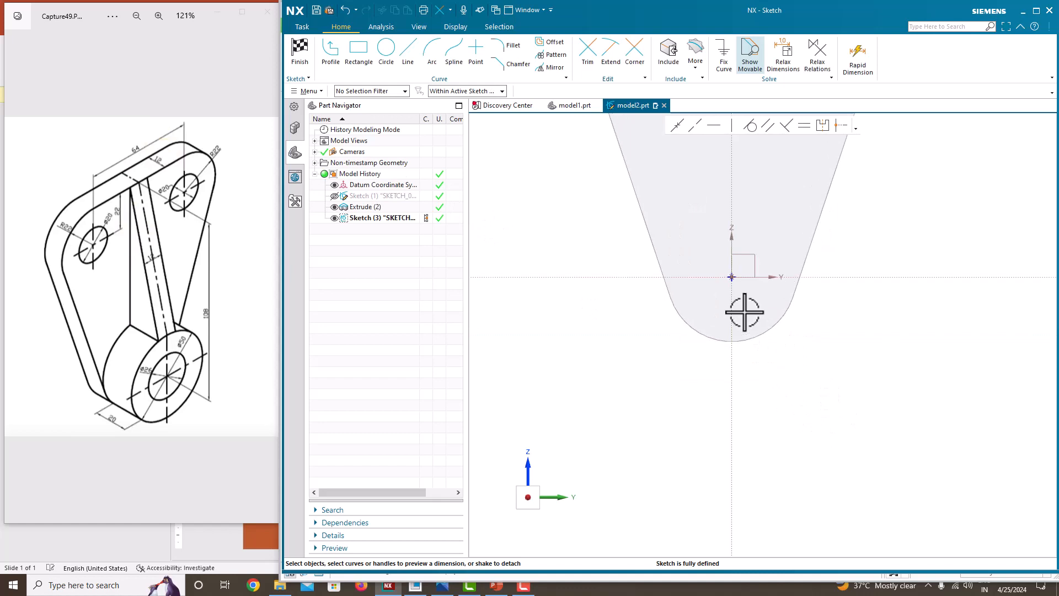
left_click(390, 57)
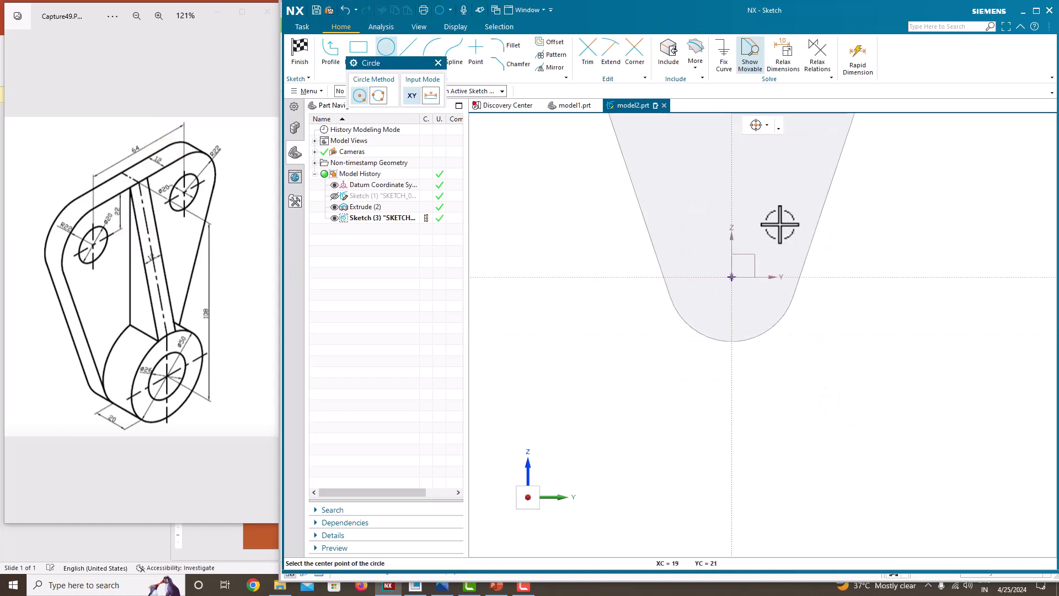
left_click(479, 90)
left_click(477, 104)
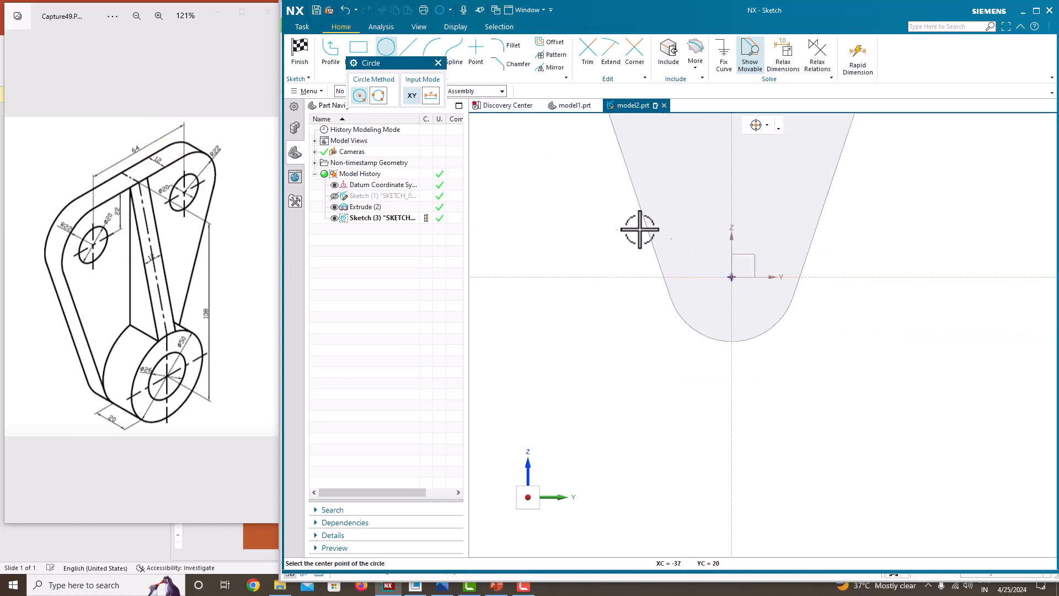
left_click(731, 277)
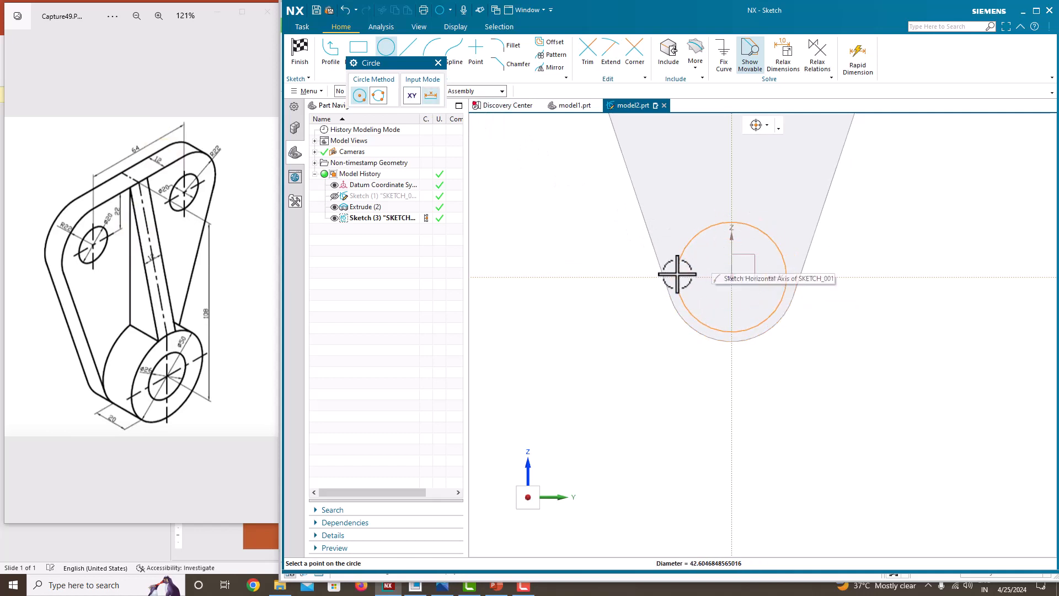
left_click(683, 321)
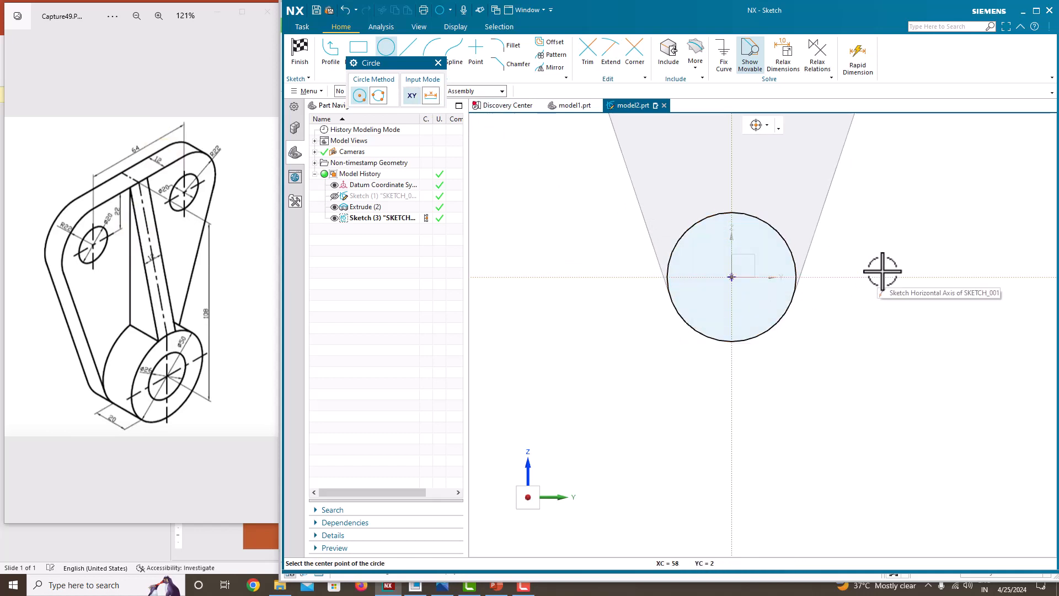
right_click(893, 220)
left_click(913, 235)
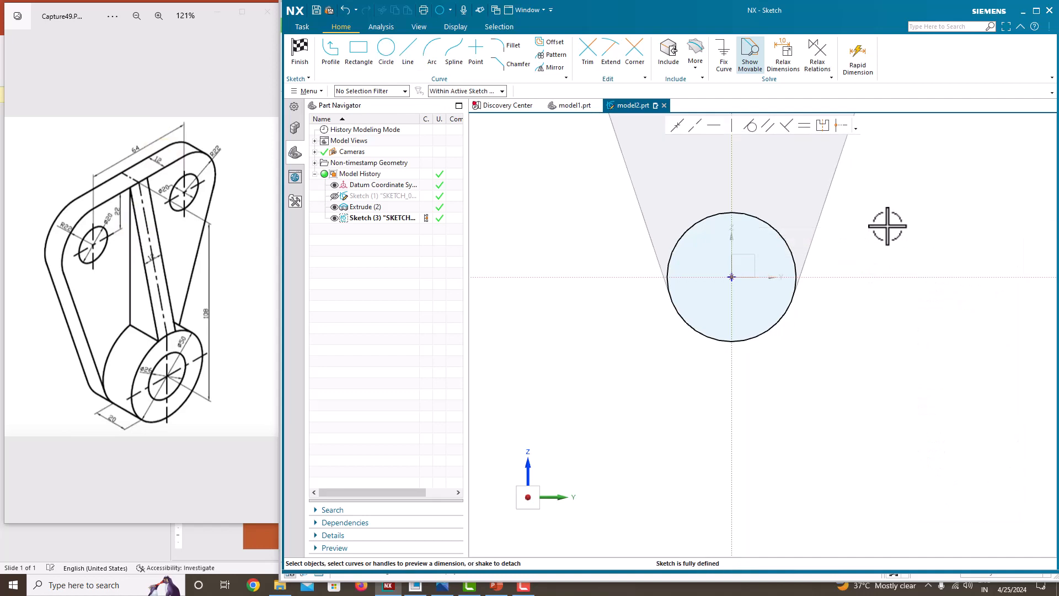
left_click(293, 58)
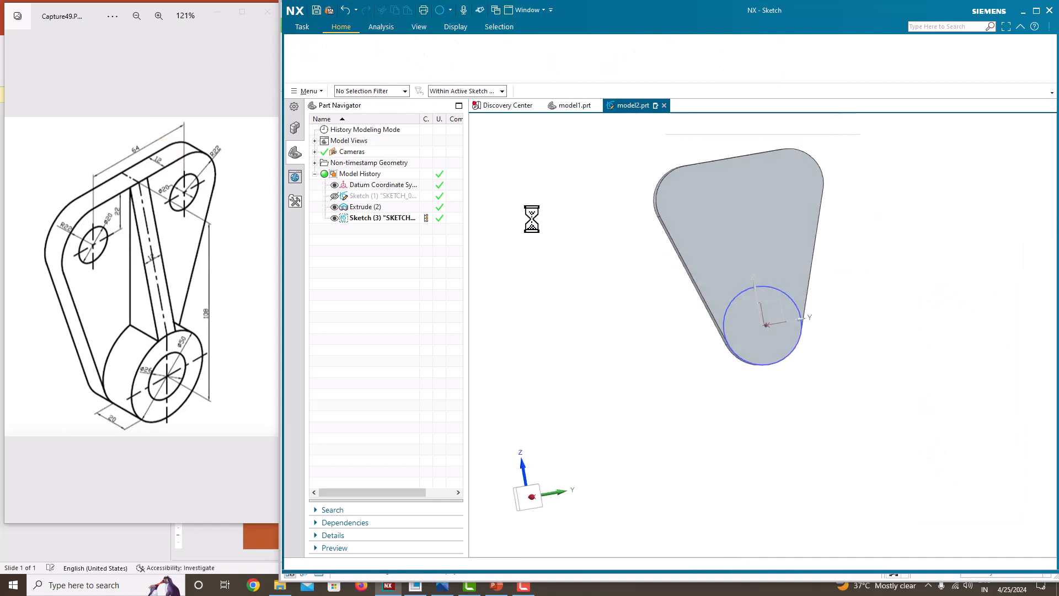
Extrude the circle 20 mm outward from the plate face as a boss united with the plate
left_click(360, 52)
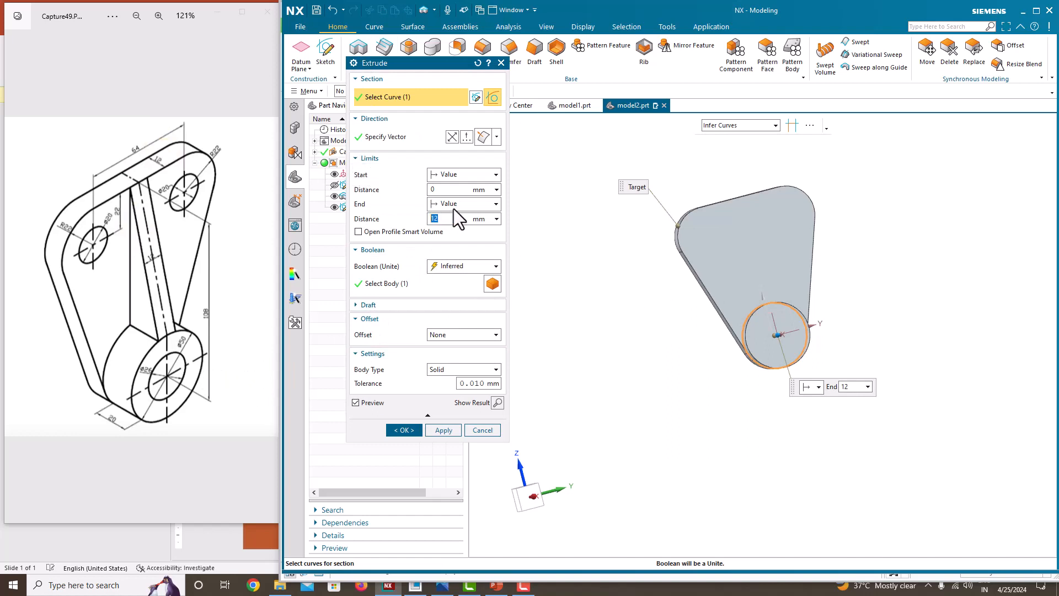
type("20")
key("Return")
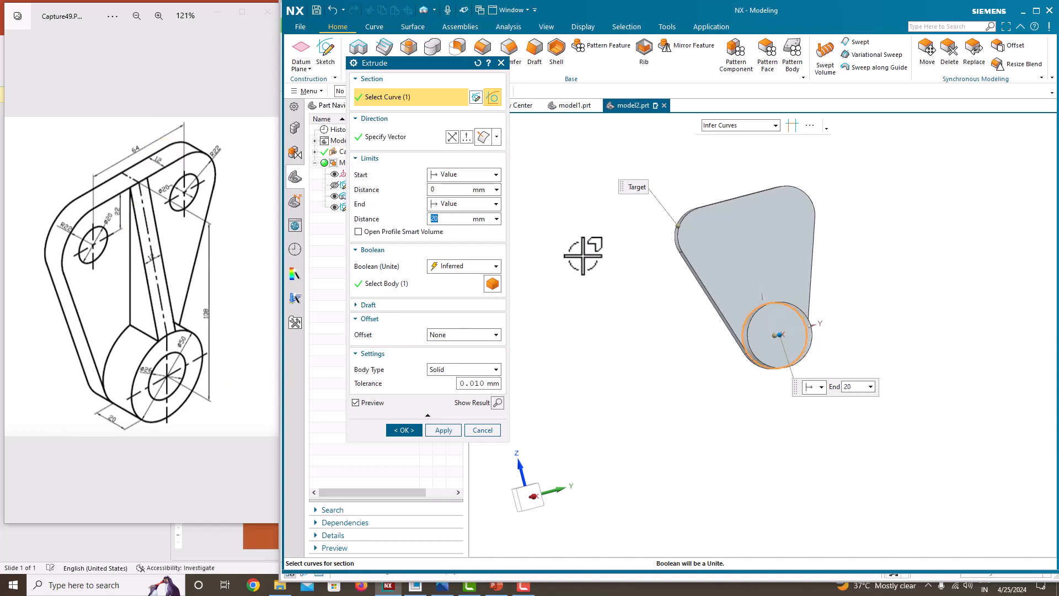
middle_click_drag(582, 255, 584, 353)
left_click(404, 430)
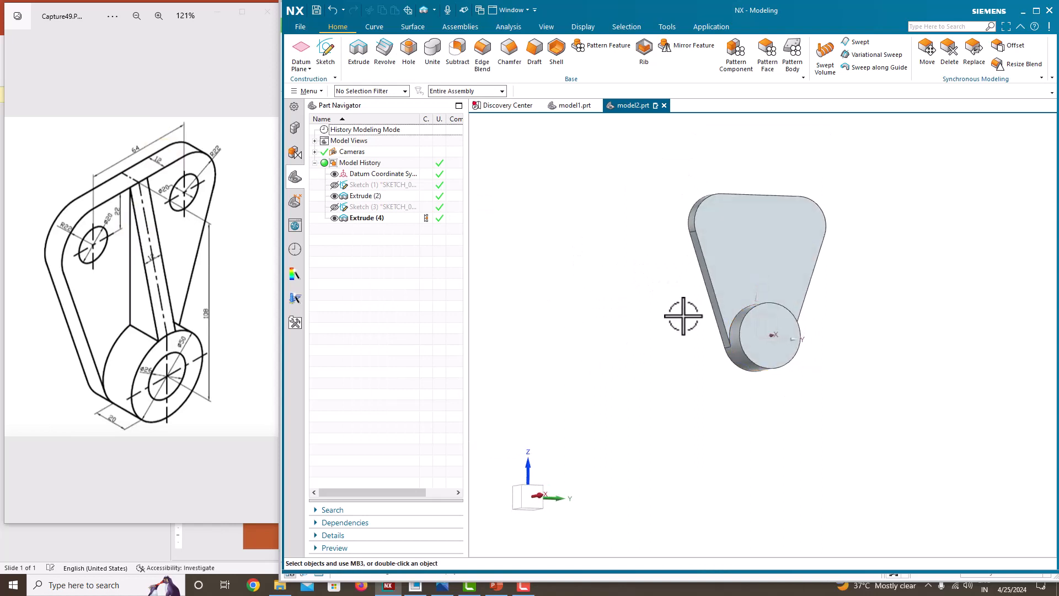
Create a sketch on the Front principal plane, cutting lengthwise through the plate and boss
mouse_move(682, 316)
middle_mouse_down()
mouse_move(687, 338)
mouse_move(668, 308)
mouse_move(752, 300)
mouse_move(709, 331)
middle_mouse_up()
middle_click_drag(774, 279, 755, 285)
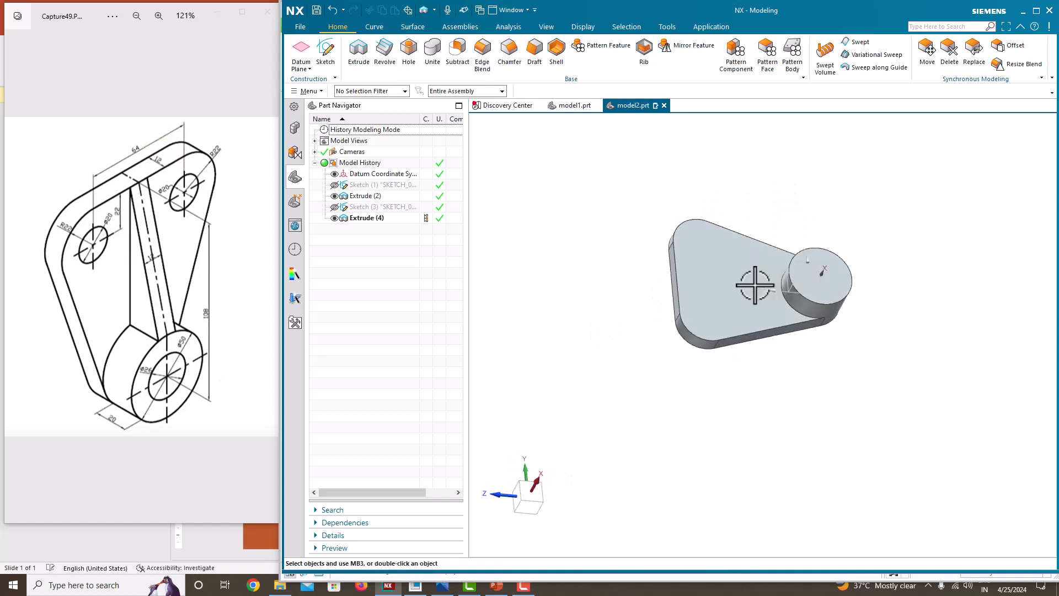
left_click(324, 49)
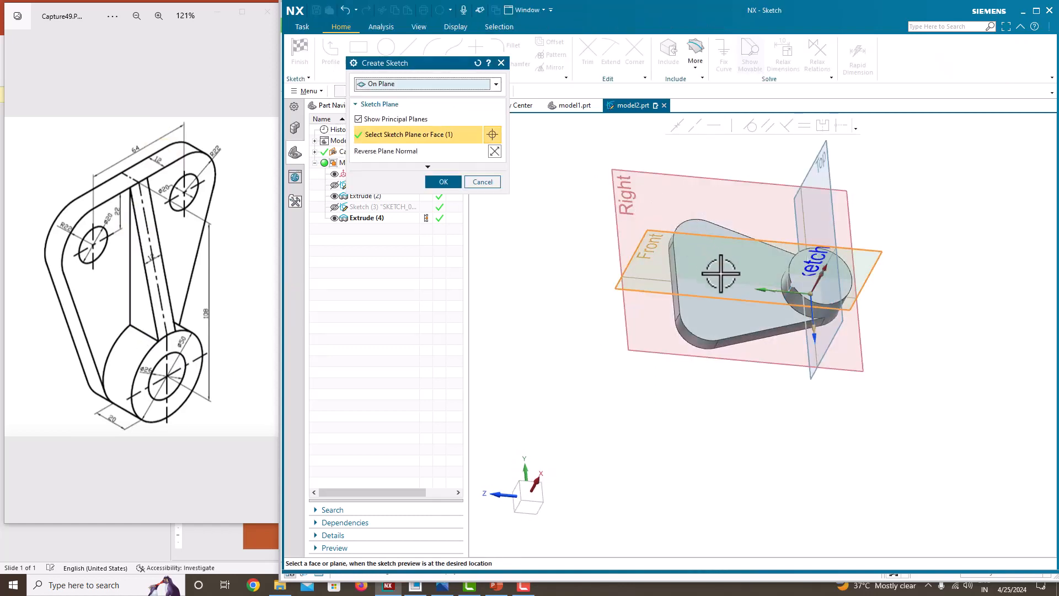
left_click(442, 182)
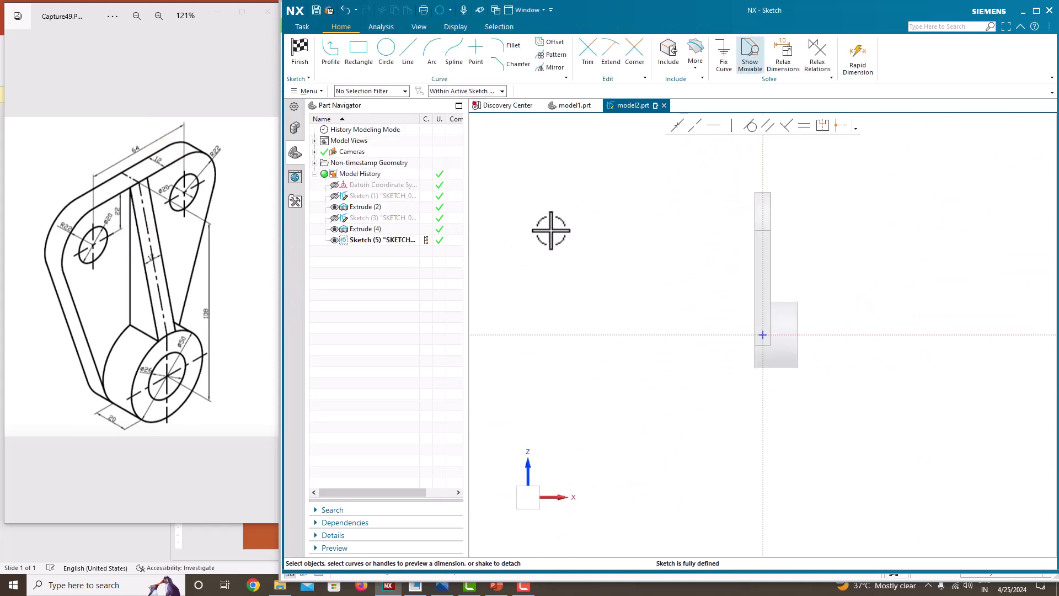
scroll(747, 153, "up", 3)
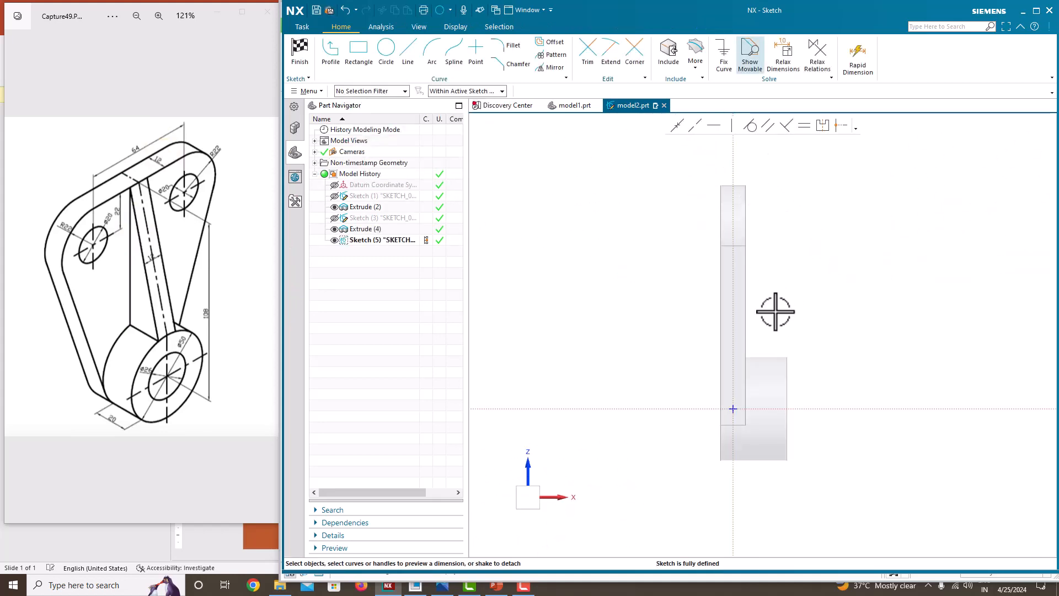
Draw a sloped profile line from the plate's upper front corner to the boss's upper outer corner
left_click(333, 50)
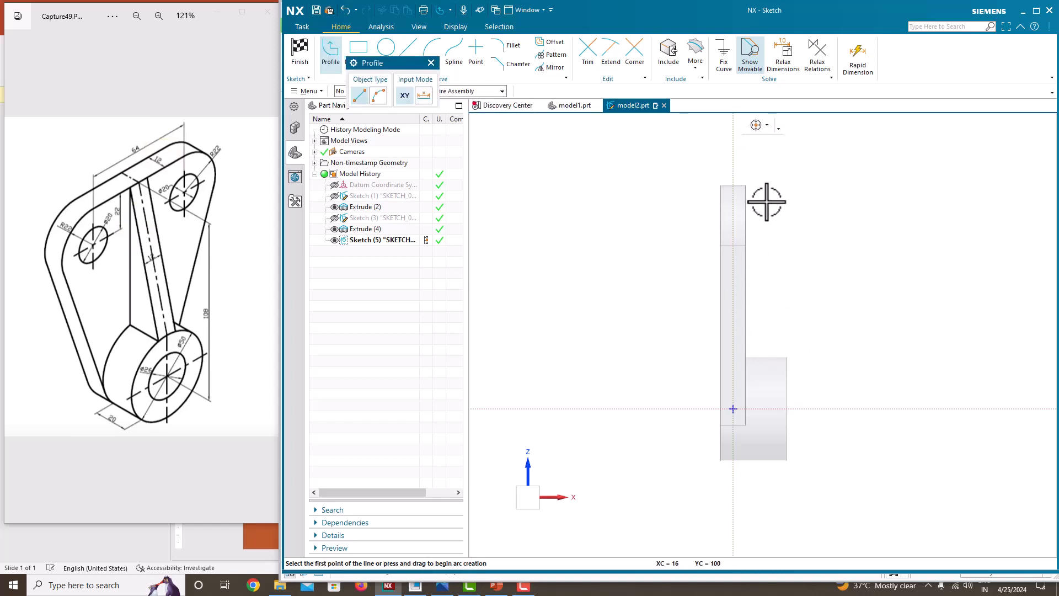
left_click_drag(384, 63, 357, 119)
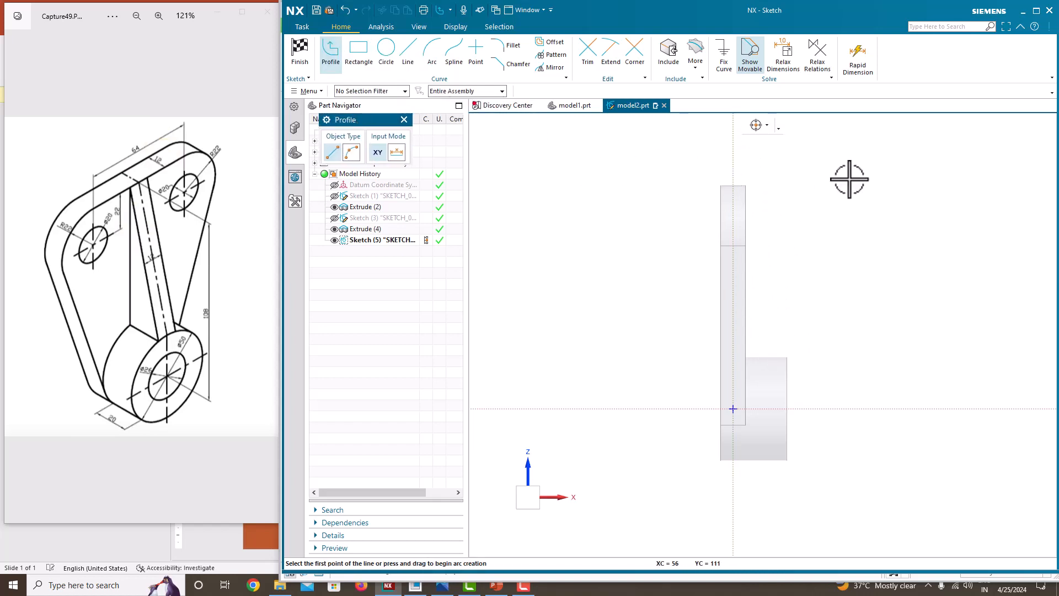
left_click(745, 186)
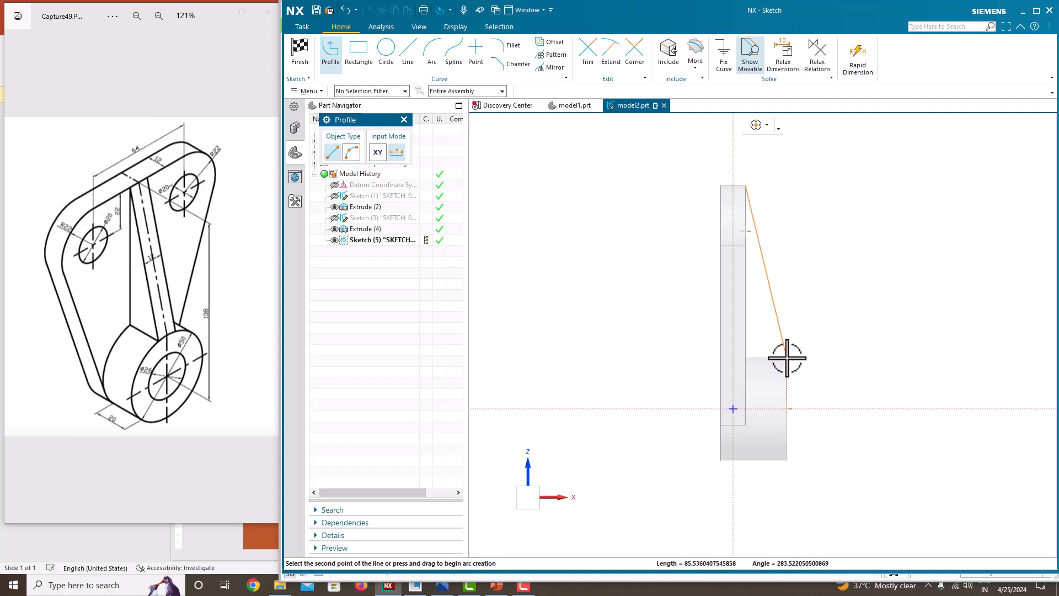
scroll(787, 357, "down", 3)
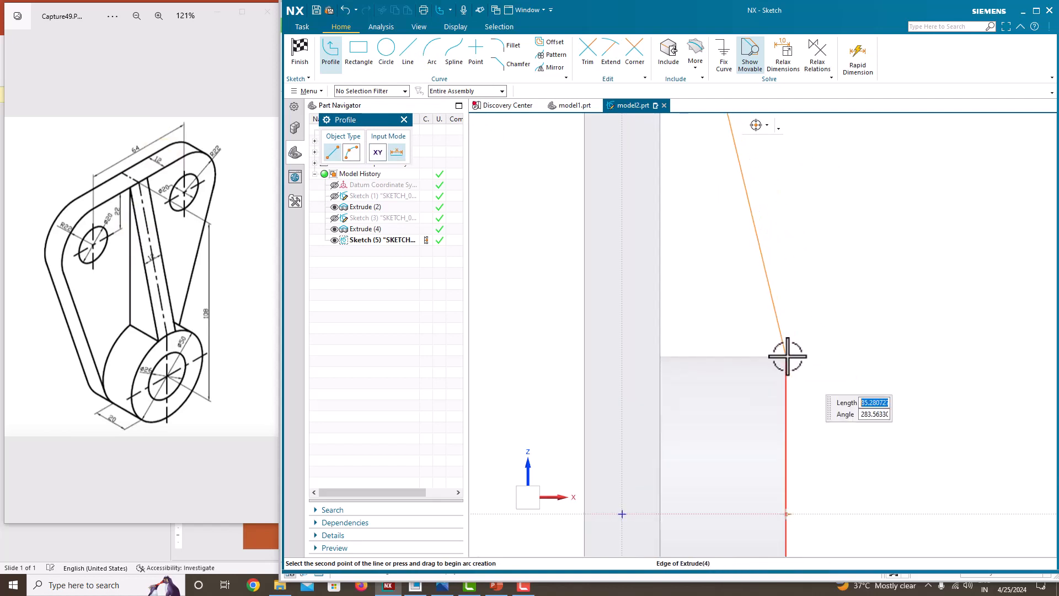
left_click(787, 356)
scroll(839, 268, "up", 3)
key("Escape")
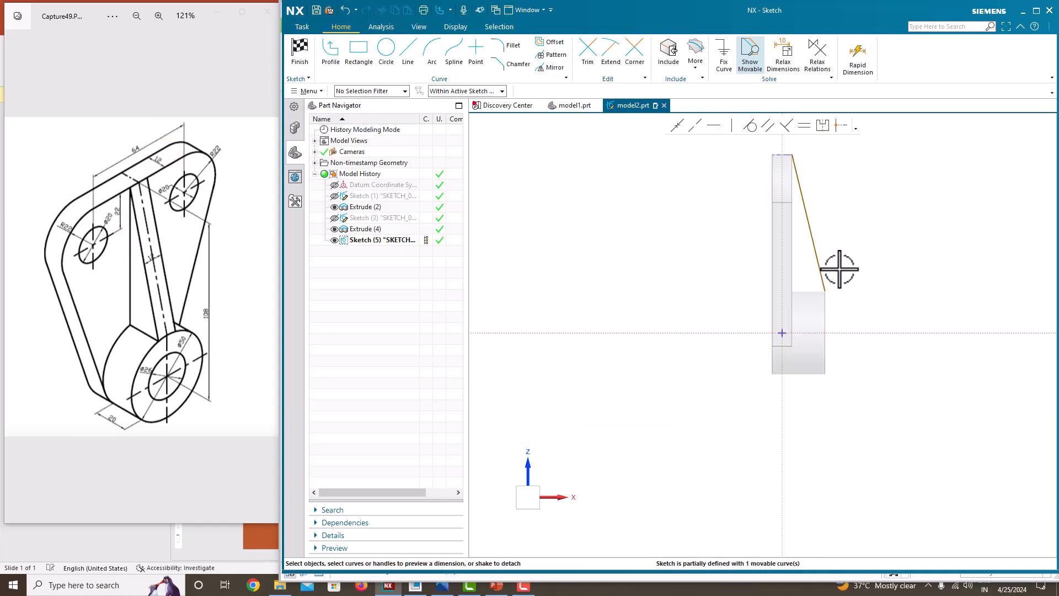
Set the sloped line's vertical distance to 108-25 (83 mm), without keeping the formula as an expression
scroll(849, 183, "down", 2)
left_click(755, 176)
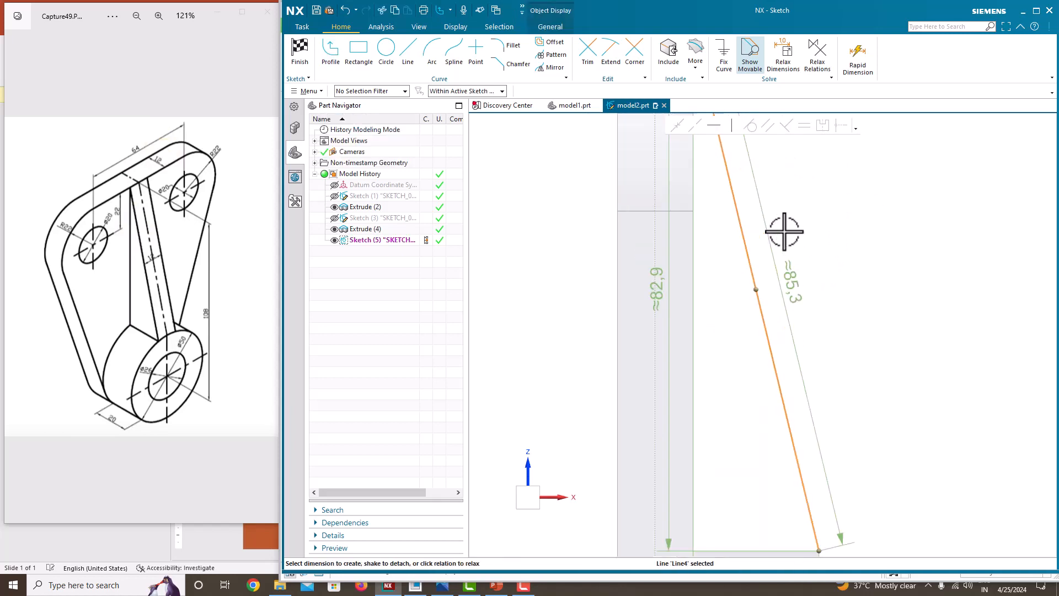
scroll(772, 204, "up", 2)
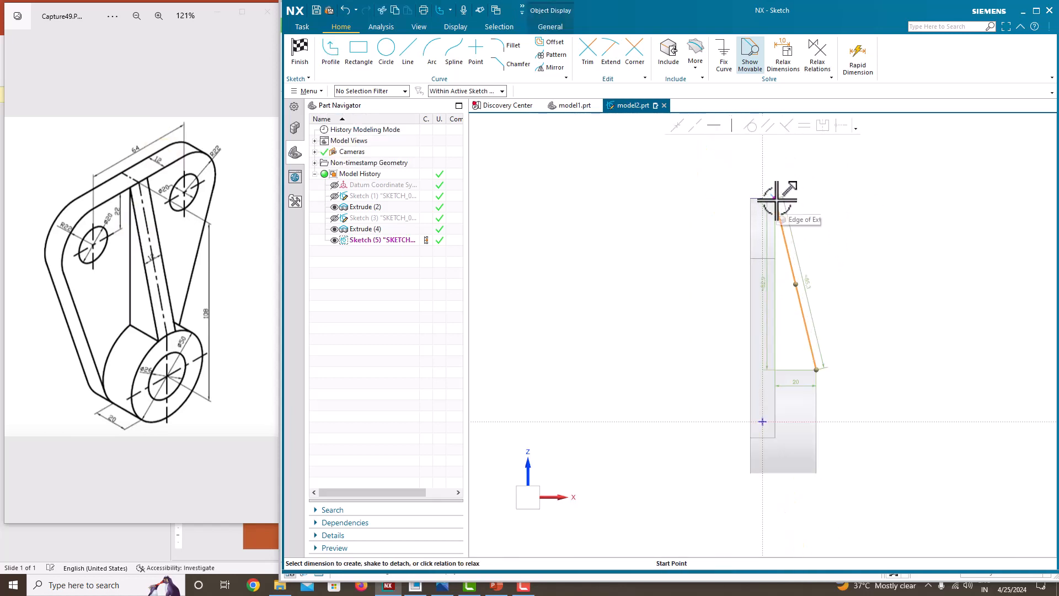
scroll(816, 279, "down", 4)
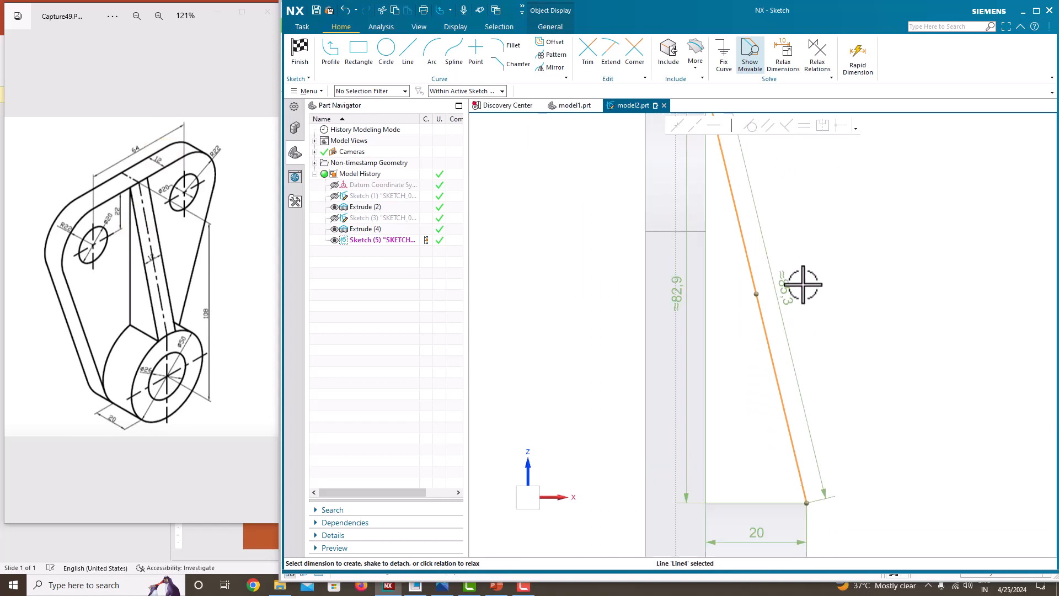
double_click(676, 294)
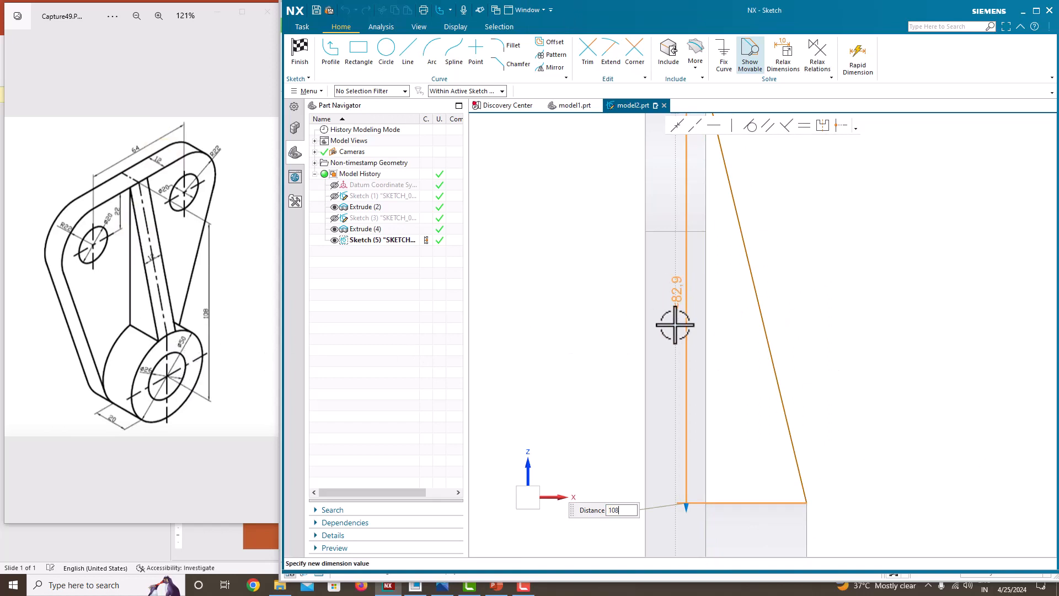
type("108-25")
key("Return")
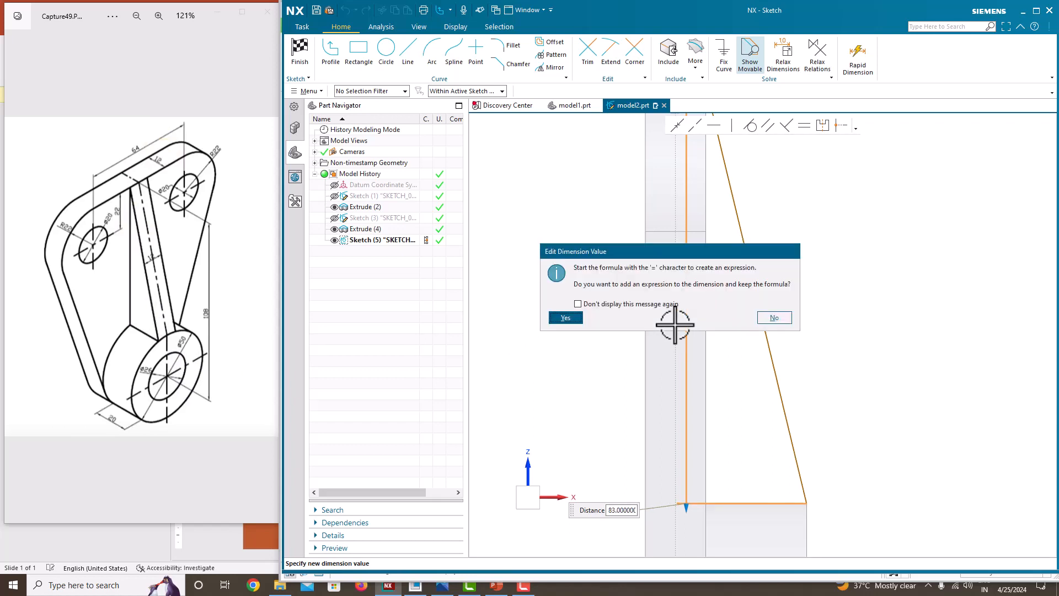
left_click(774, 317)
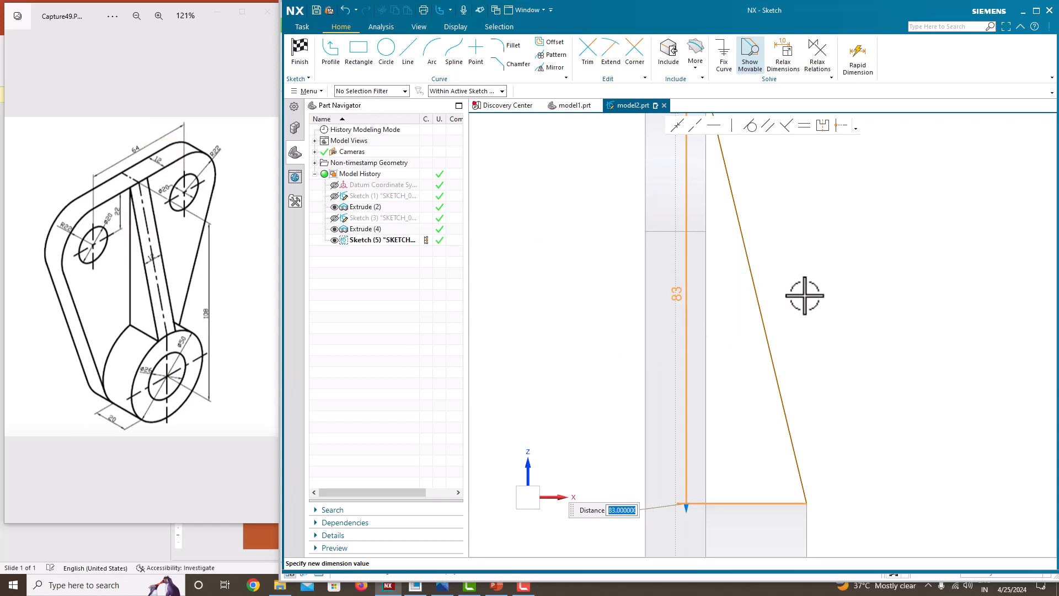
scroll(806, 291, "down", 3)
left_click(799, 398)
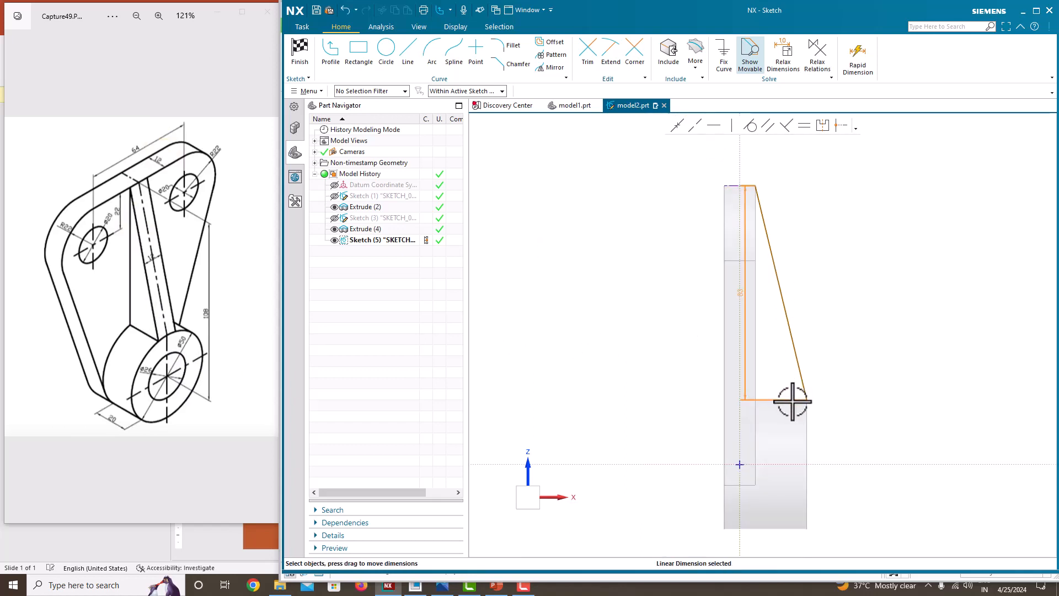
Add the sloped line's 20 mm horizontal dimension from the plate face to the boss face, and finish the sketch
left_click(783, 303)
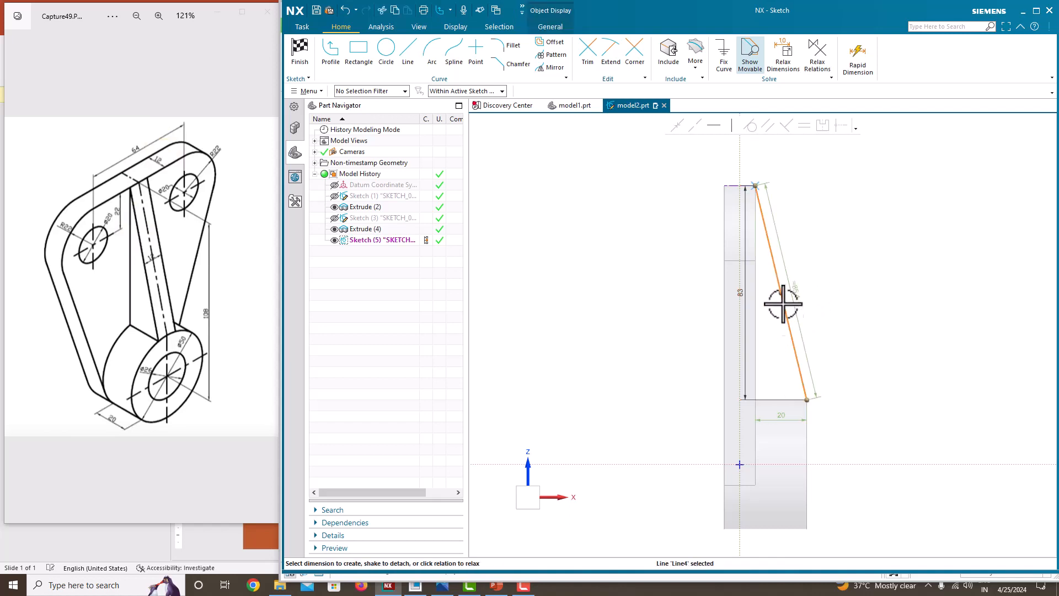
left_click(781, 420)
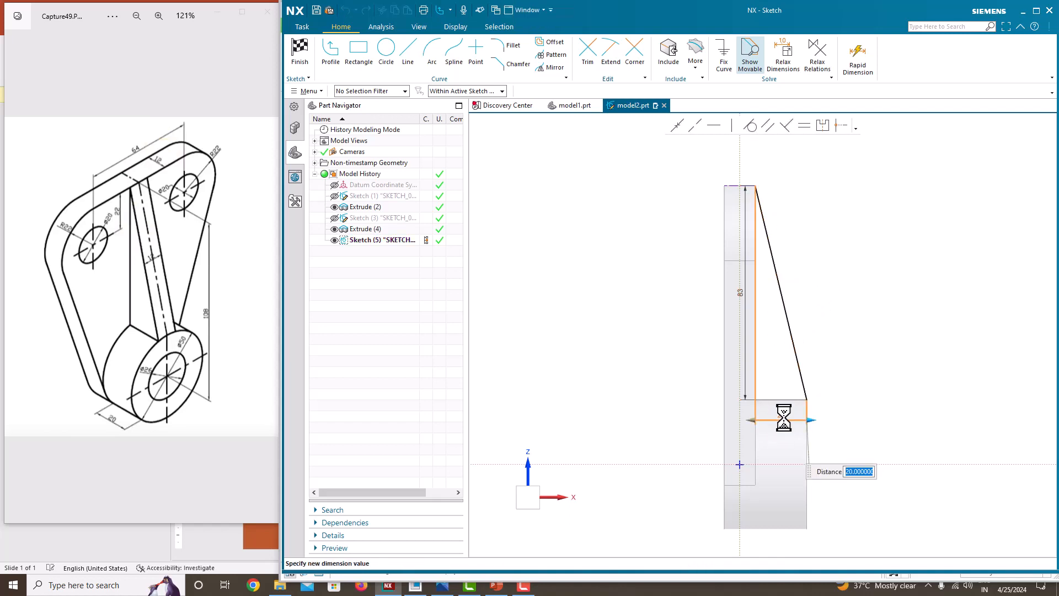
left_click(974, 170)
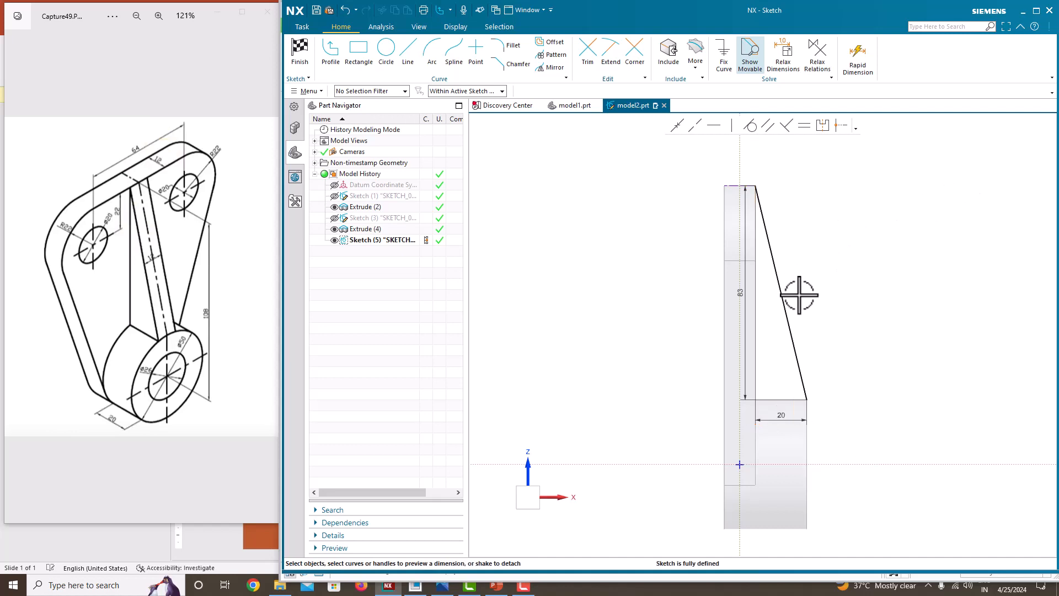
right_click(822, 197)
left_click(835, 204)
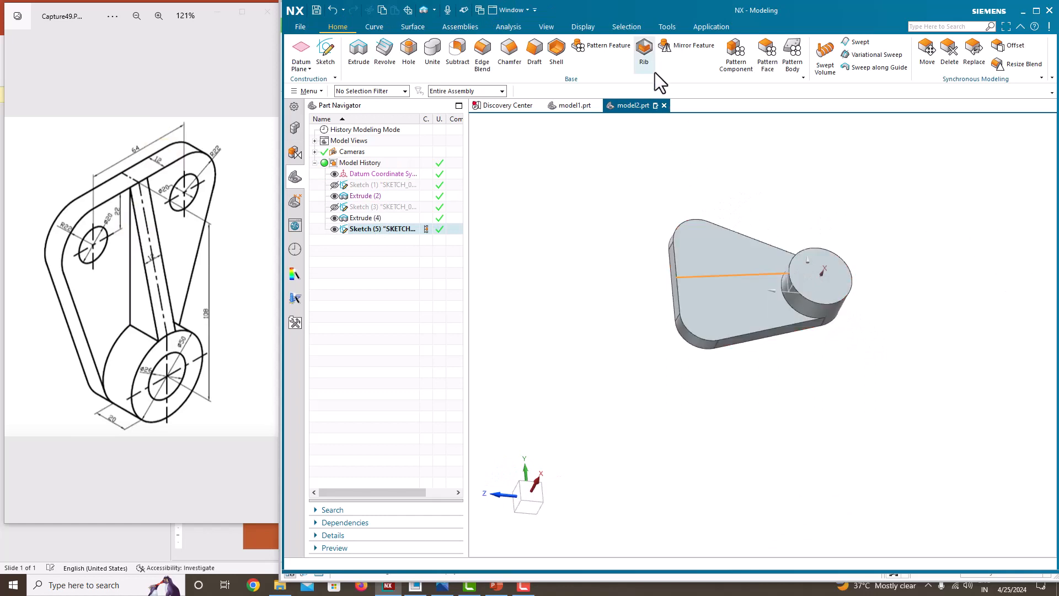
Try to create a 12 mm thick symmetric rib from the single sloped line
left_click(648, 53)
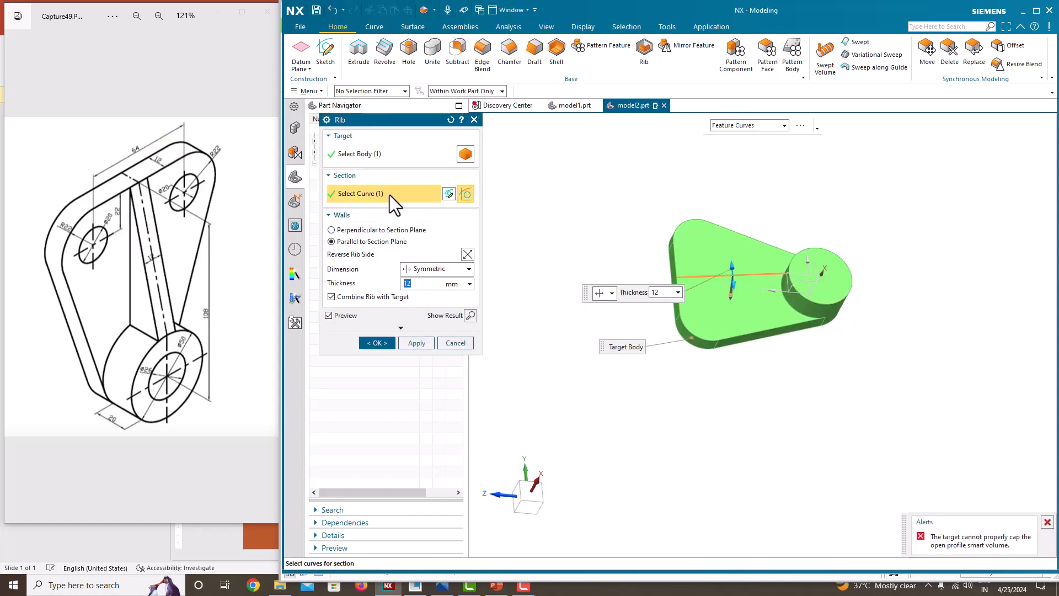
middle_click_drag(879, 384, 900, 425)
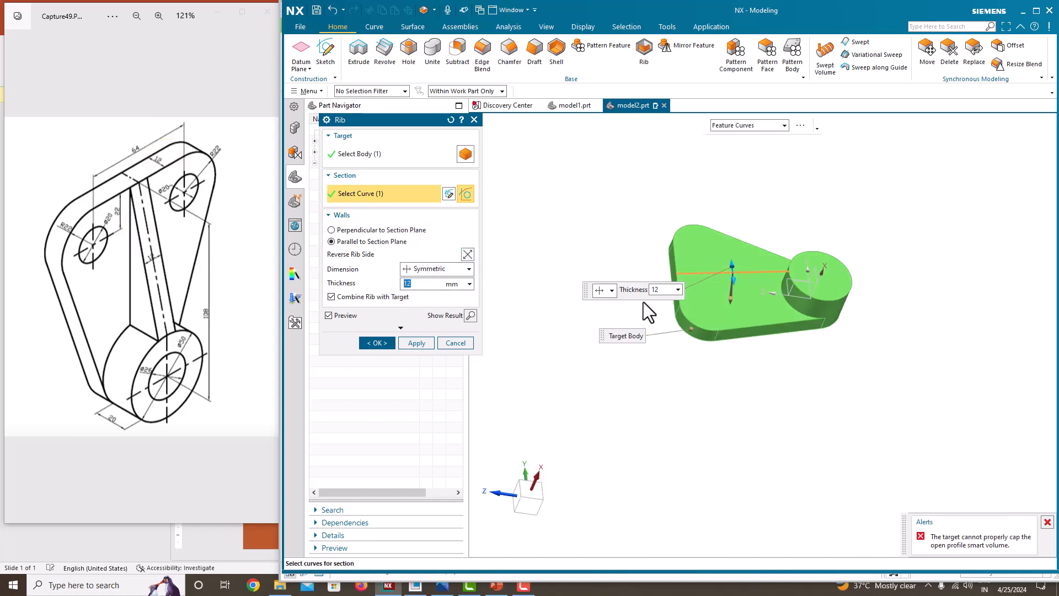
middle_click_drag(877, 356, 849, 433)
left_click(385, 229)
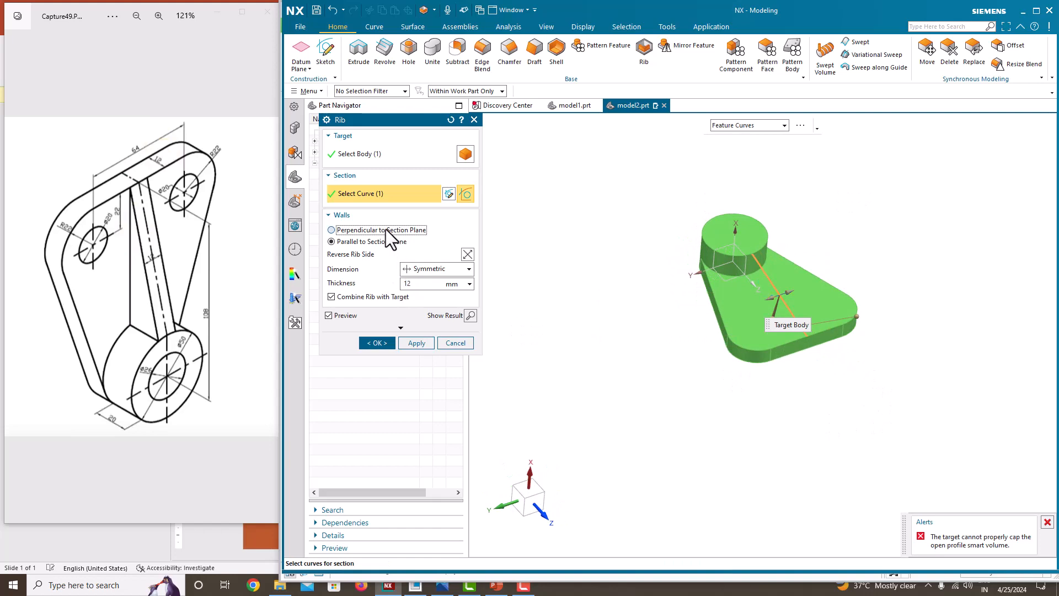
left_click(454, 343)
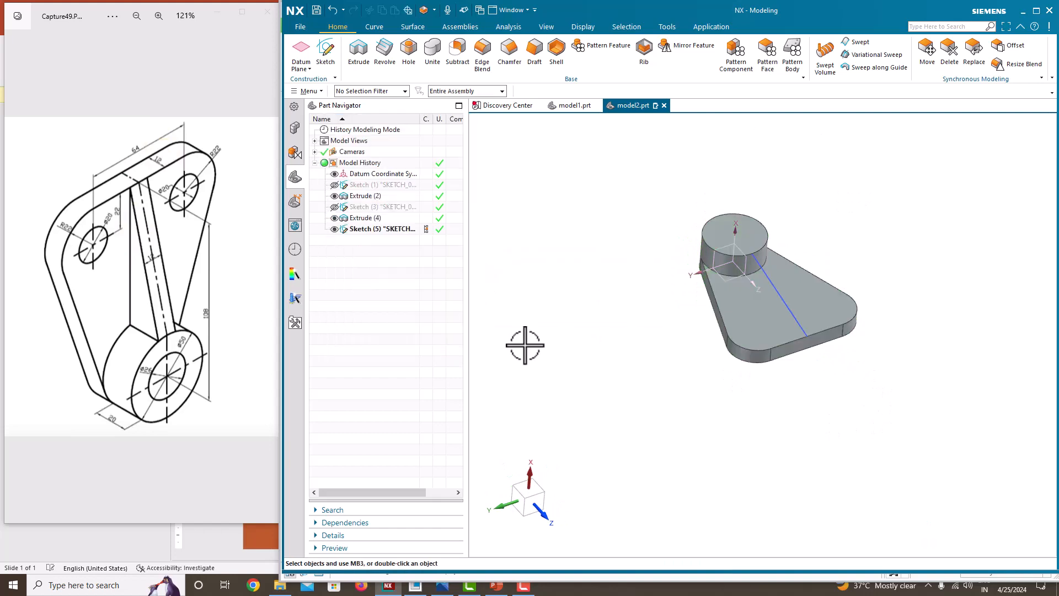
Inspect where the sloped line meets the boss, compare it with the finished bracket's rib in Creo Parametric, and return to NX
middle_click_drag(525, 342, 739, 324)
scroll(760, 271, "up", 5)
mouse_move(759, 271)
middle_mouse_down()
mouse_move(773, 284)
mouse_move(773, 269)
middle_mouse_up()
scroll(733, 247, "down", 2)
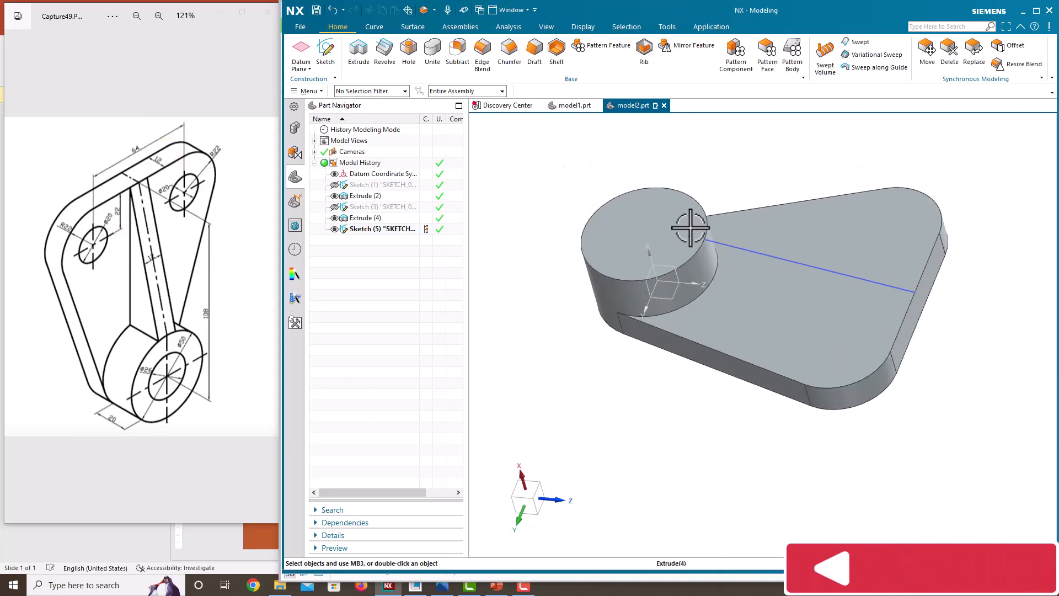
scroll(655, 218, "down", 1)
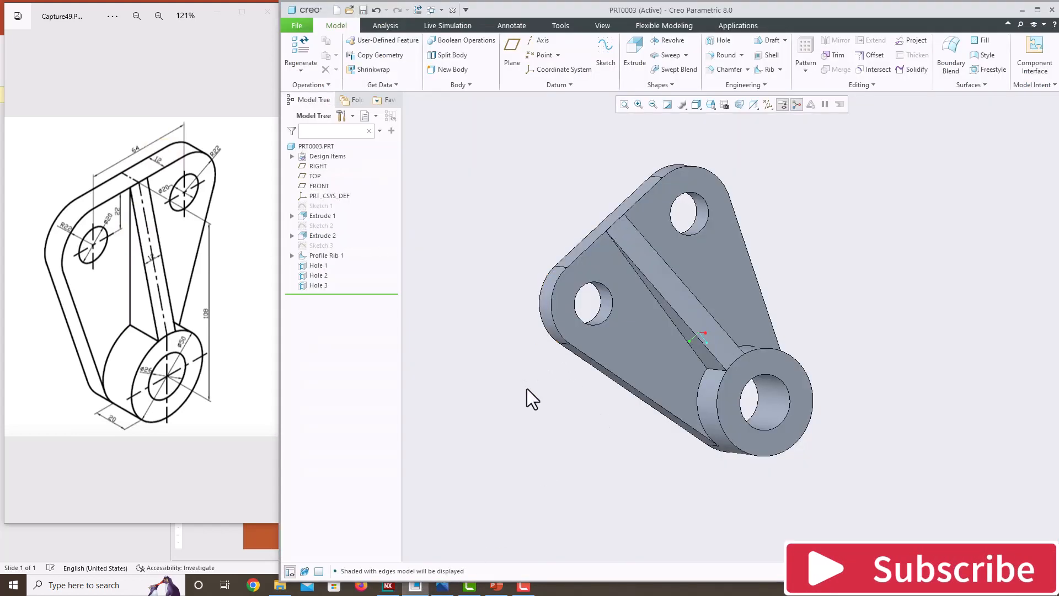
middle_click_drag(586, 323, 739, 379)
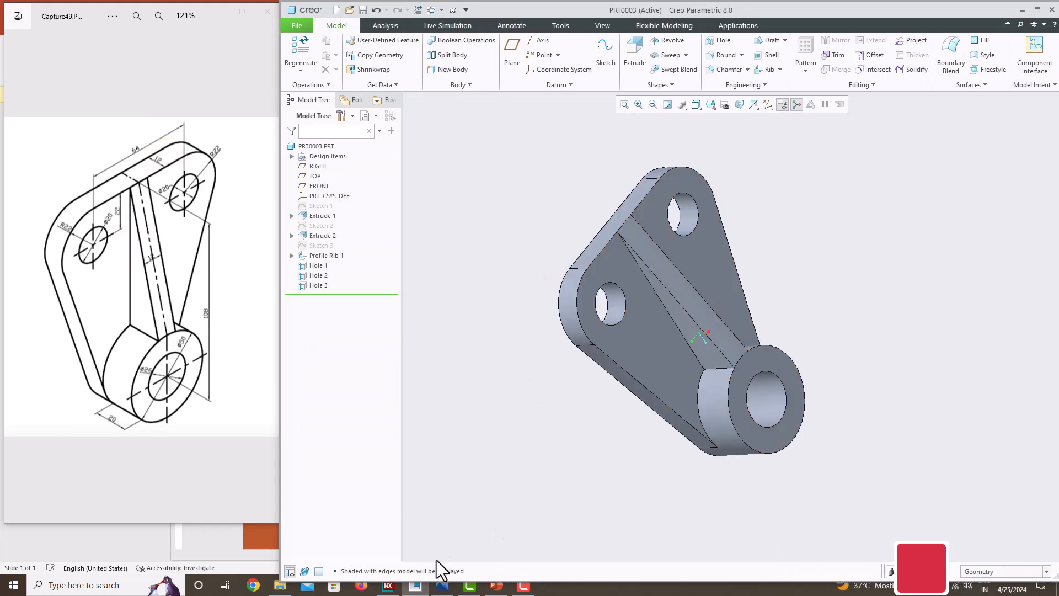
left_click(389, 586)
middle_click_drag(832, 353, 785, 371)
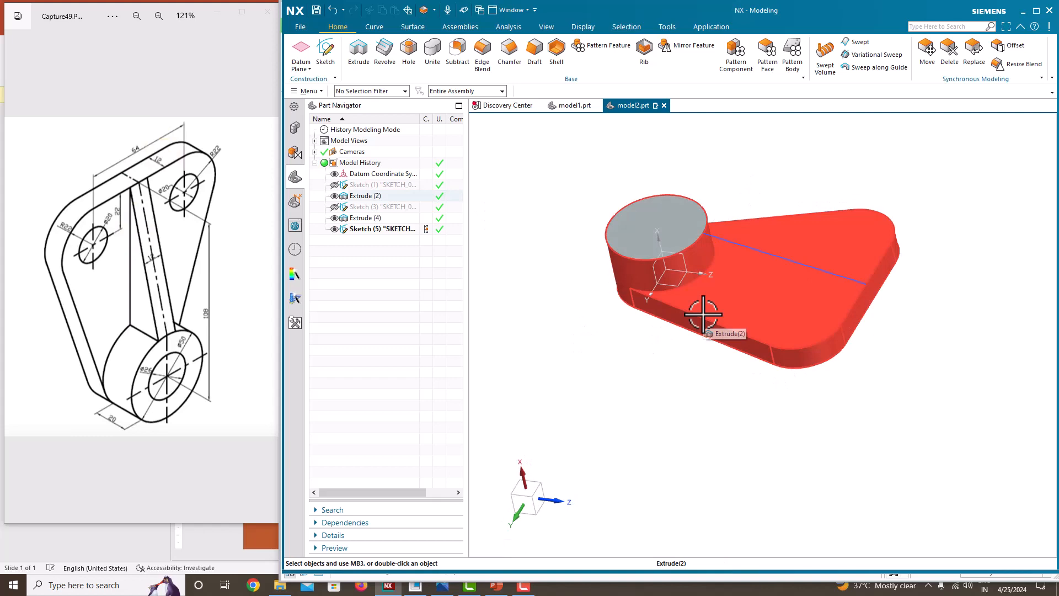
Reopen the rib profile sketch for editing
right_click(359, 230)
left_click(389, 268)
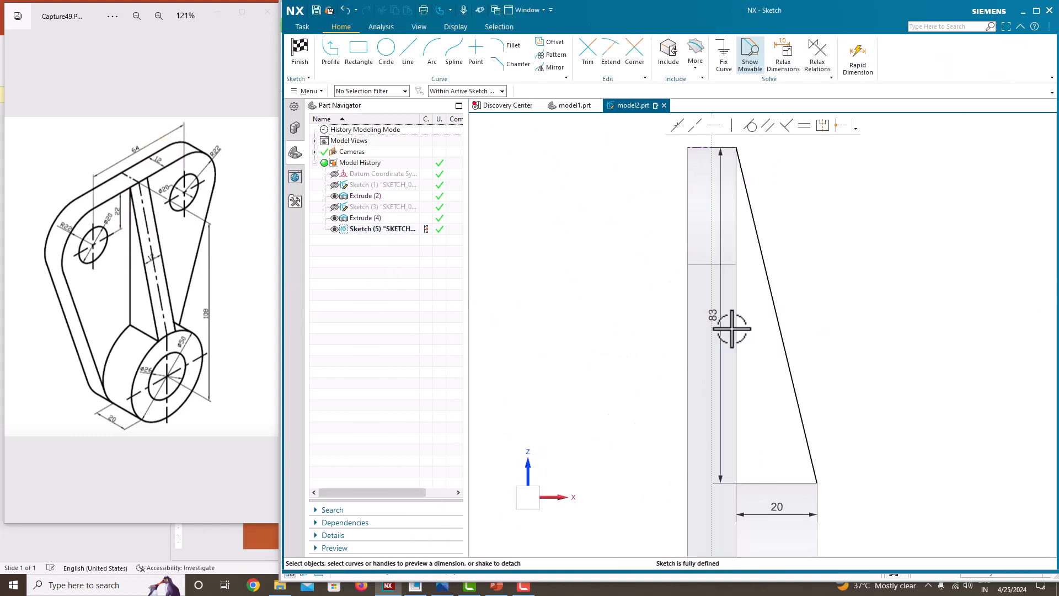
Try to draw a line along the boss's outer face from the sloped line's lower end to the horizontal axis
left_click(408, 53)
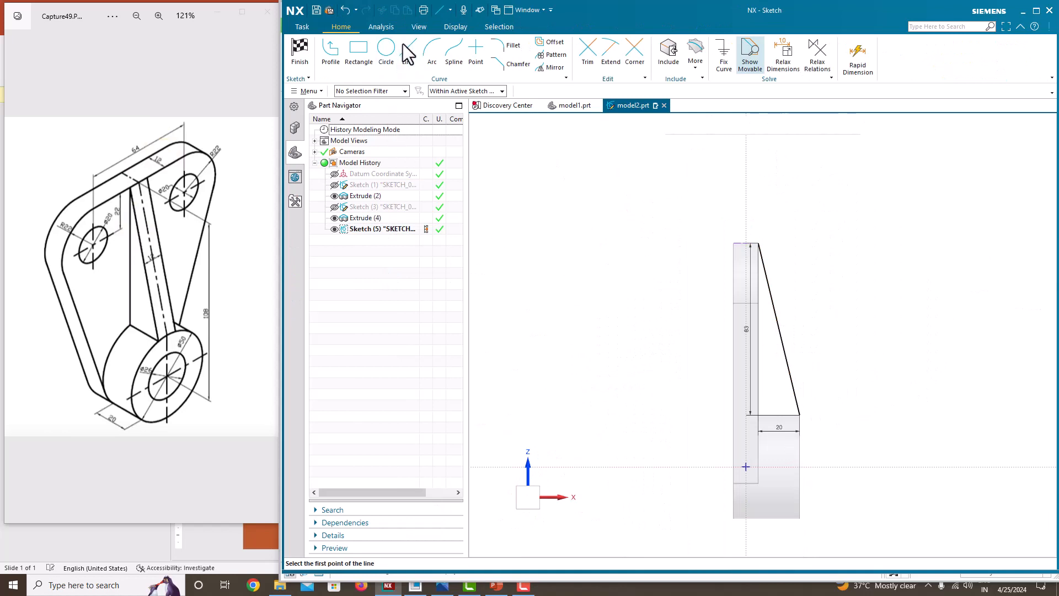
left_click(800, 414)
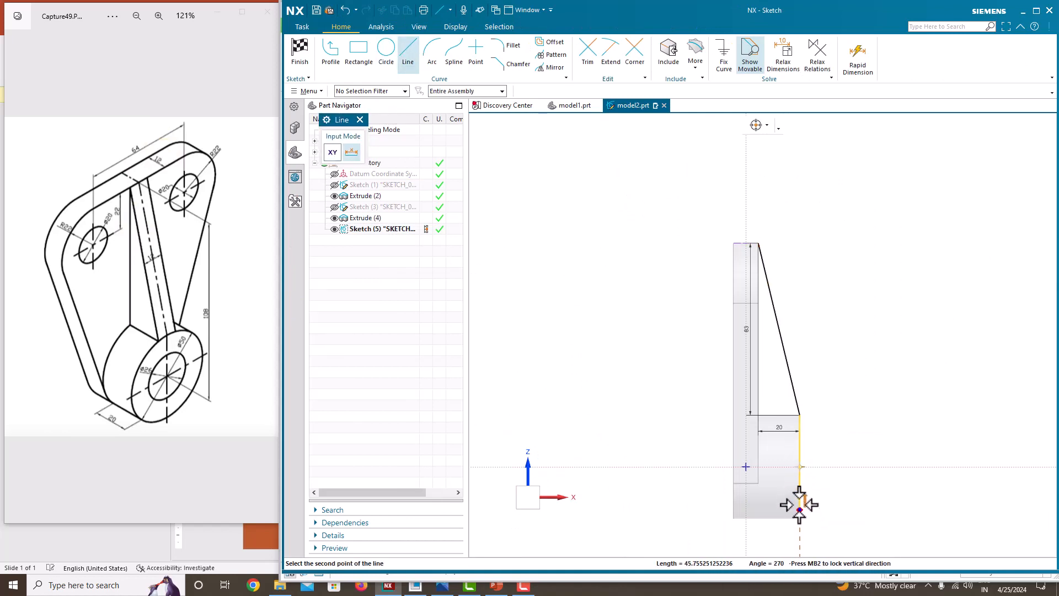
left_click(801, 466)
scroll(820, 483, "up", 3)
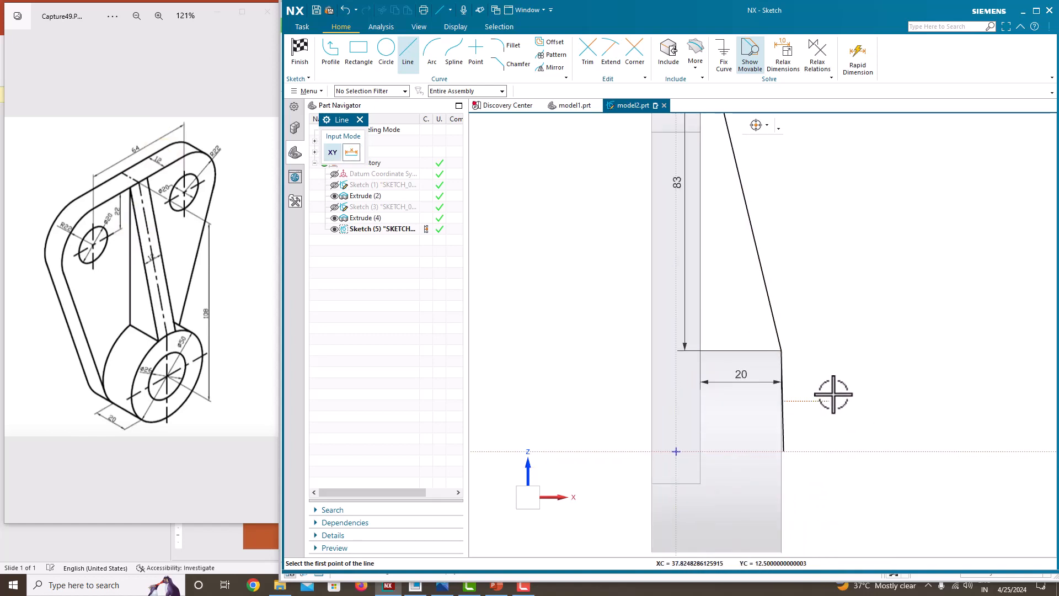
key("Escape")
left_click(788, 459)
scroll(790, 460, "down", 3)
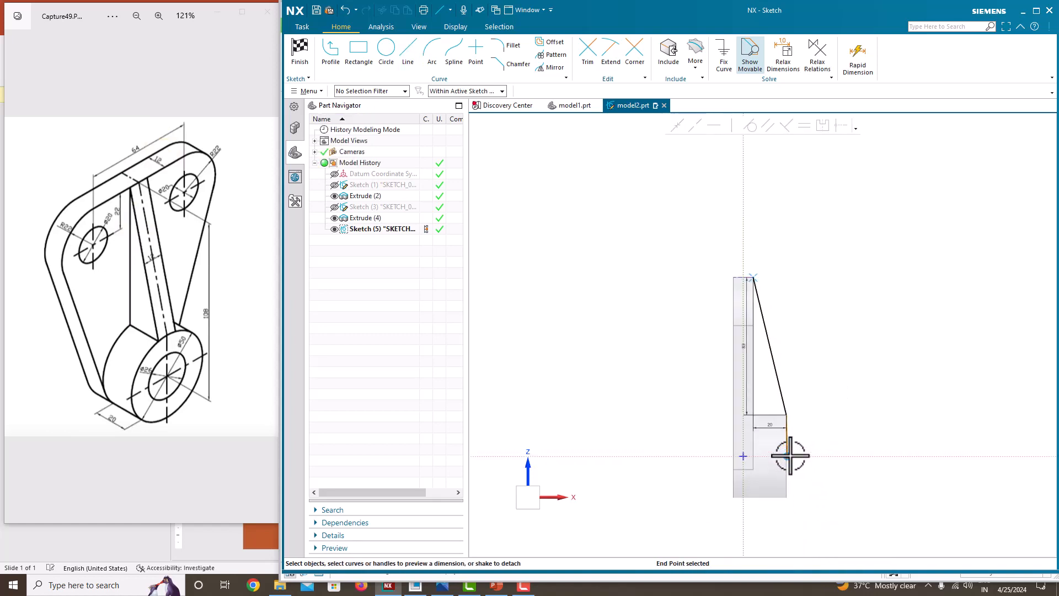
Delete the slightly slanted line beside the boss's outer face
left_click(331, 52)
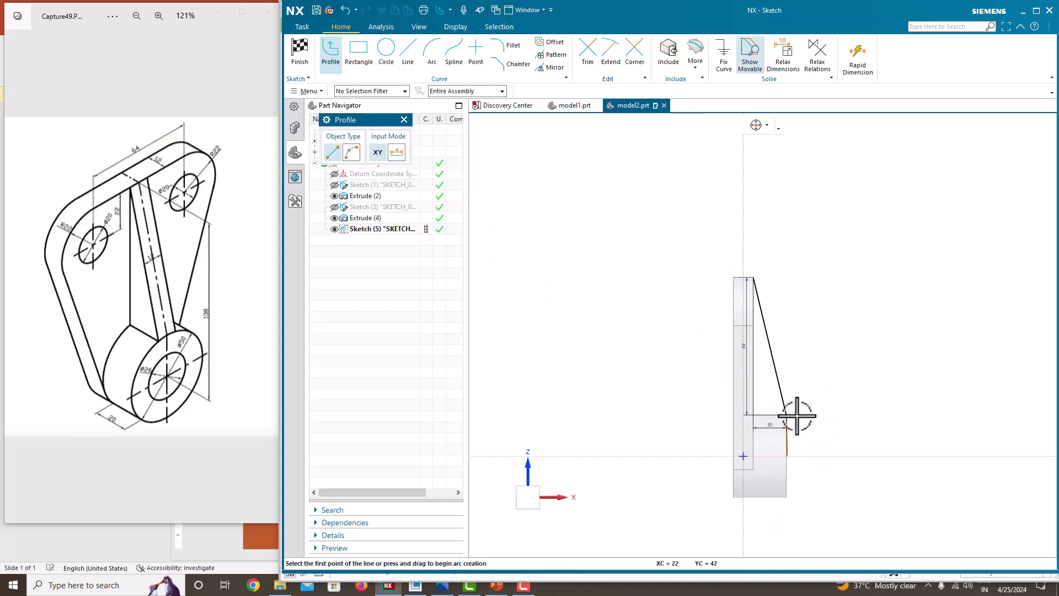
scroll(752, 397, "up", 3)
scroll(751, 397, "up", 3)
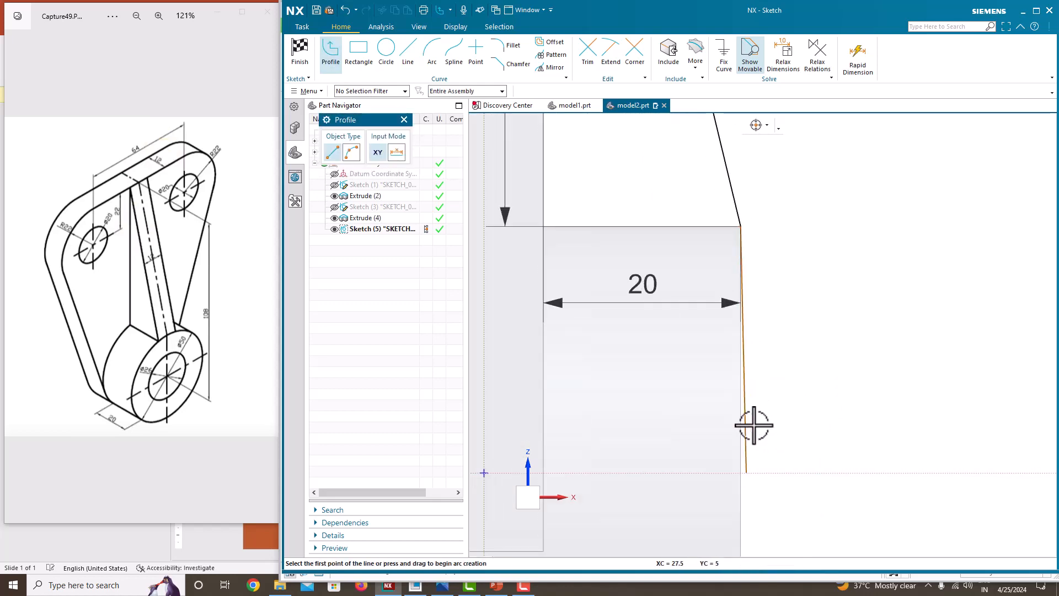
key("Escape")
left_click(746, 426)
key("Delete")
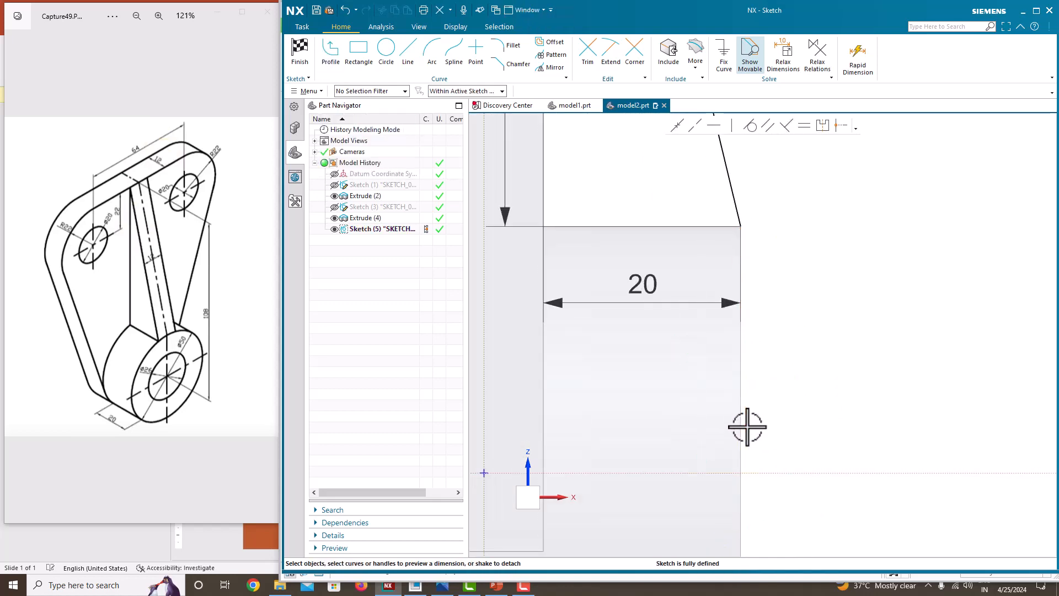
Draw a vertical profile line from the sloped line's lower end down to the sketch's horizontal axis, and finish the sketch
key("z")
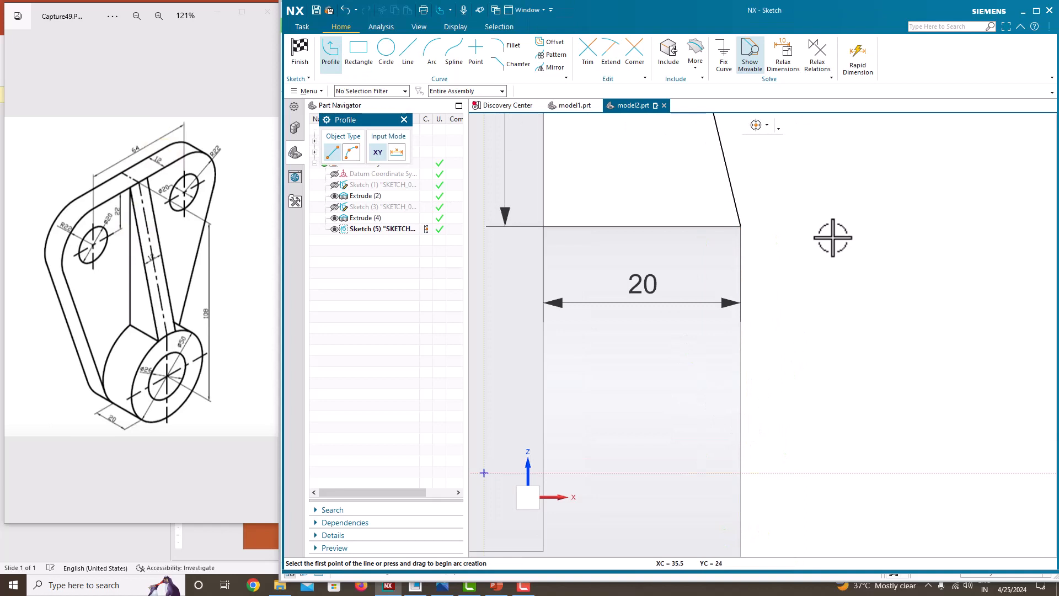
left_click(737, 225)
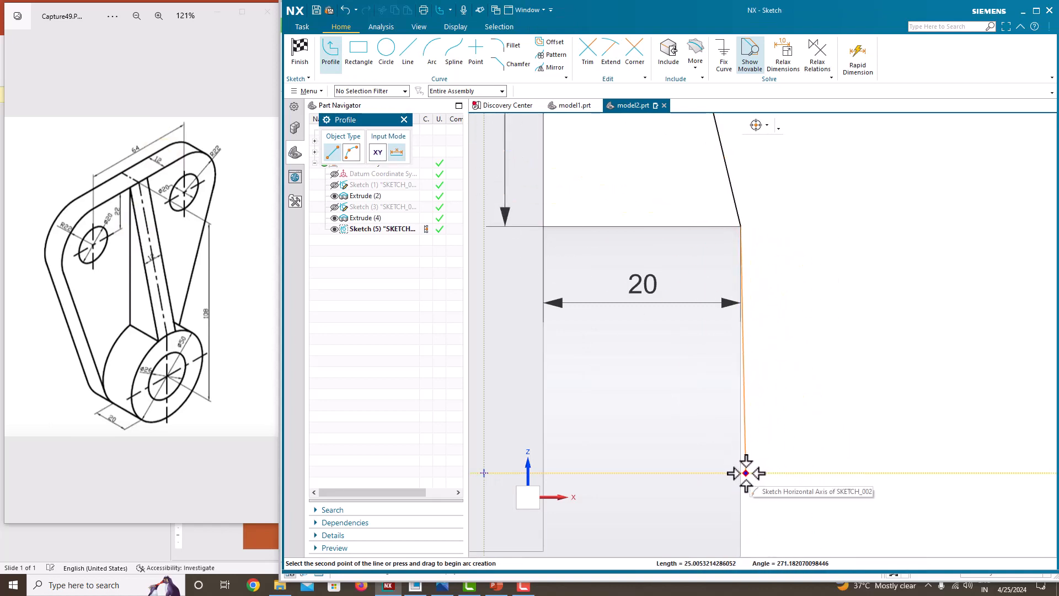
left_click(741, 473)
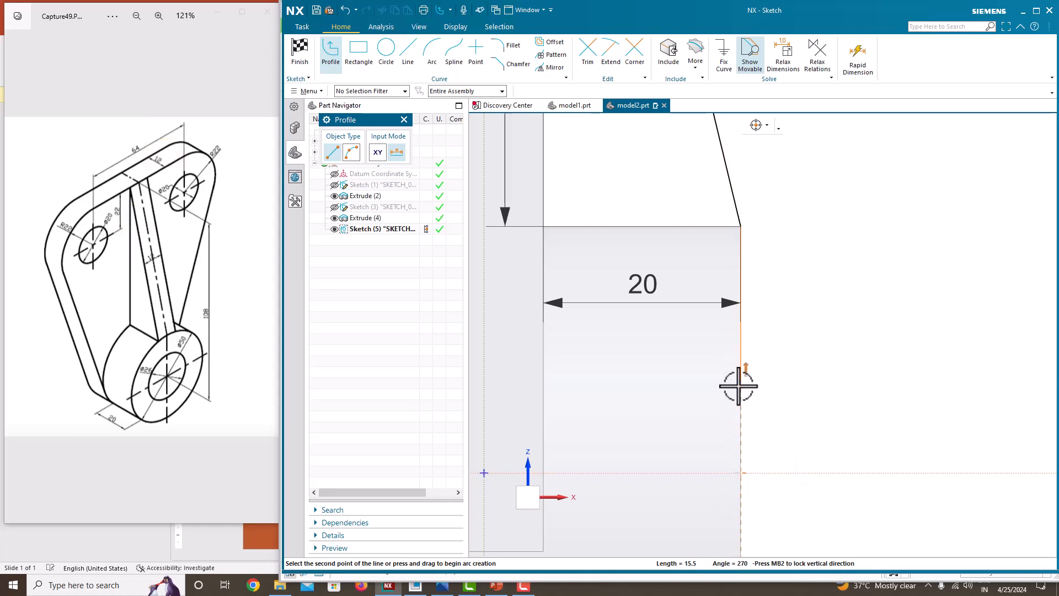
left_click(740, 472)
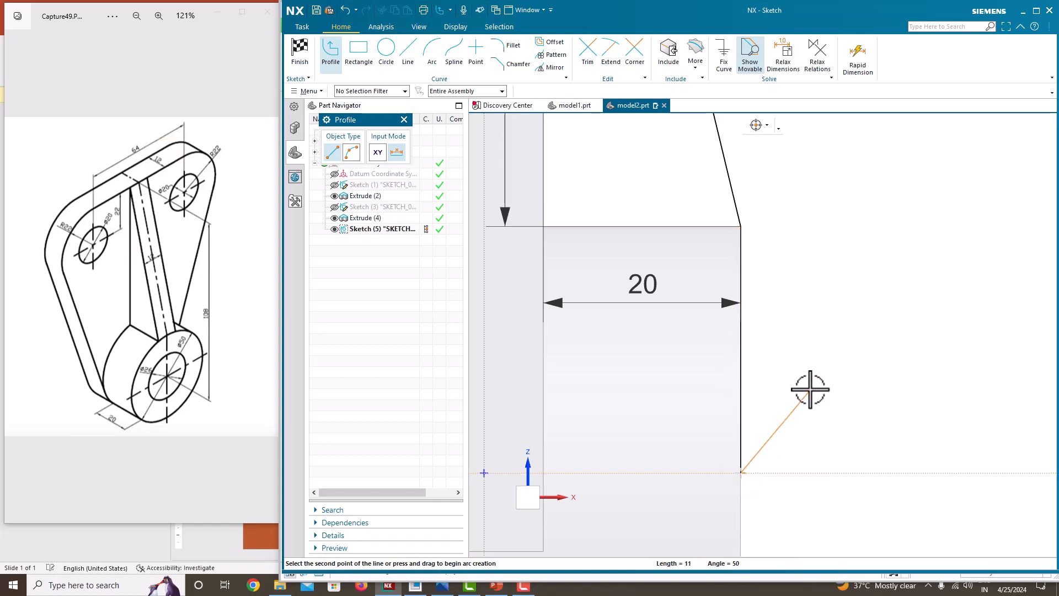
key("Escape")
scroll(821, 326, "down", 2)
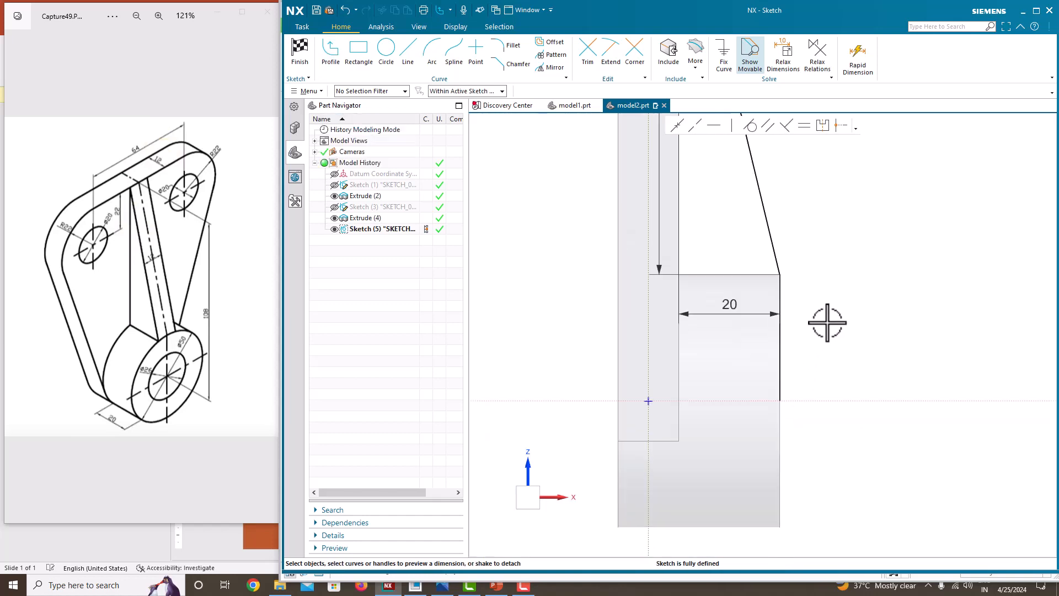
right_click(860, 238)
left_click(864, 237)
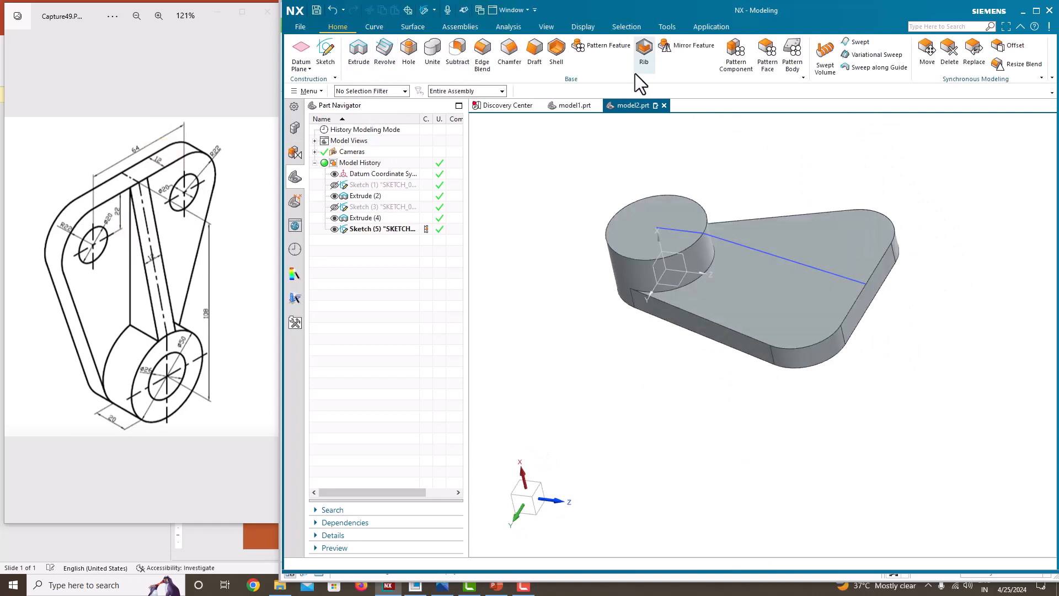
Create a 12 mm symmetric rib parallel to the section plane from the sloped profile, combine it with the body, and hide its sketch
left_click(643, 48)
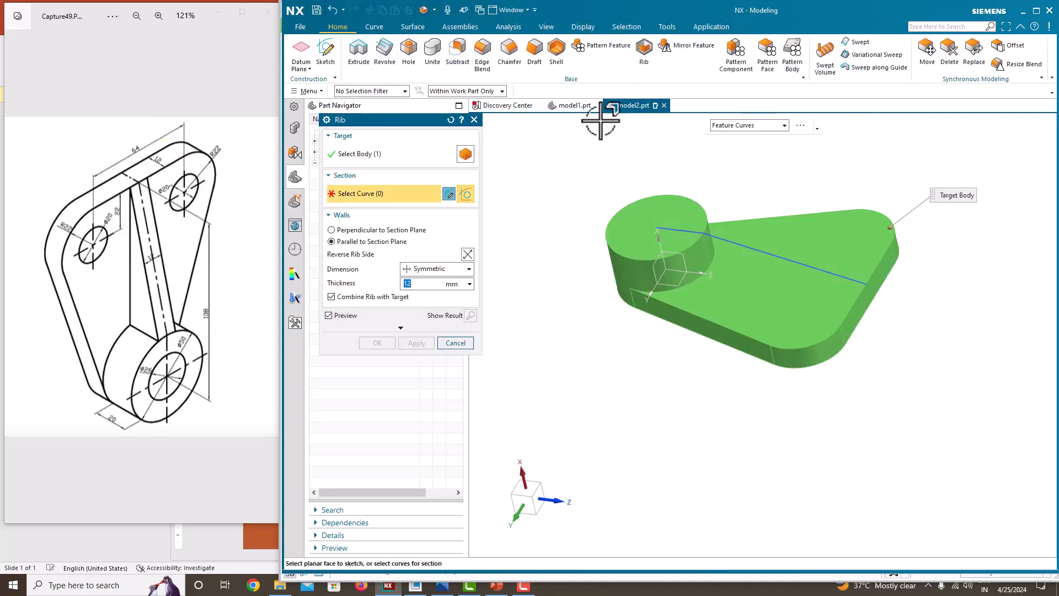
left_click(729, 241)
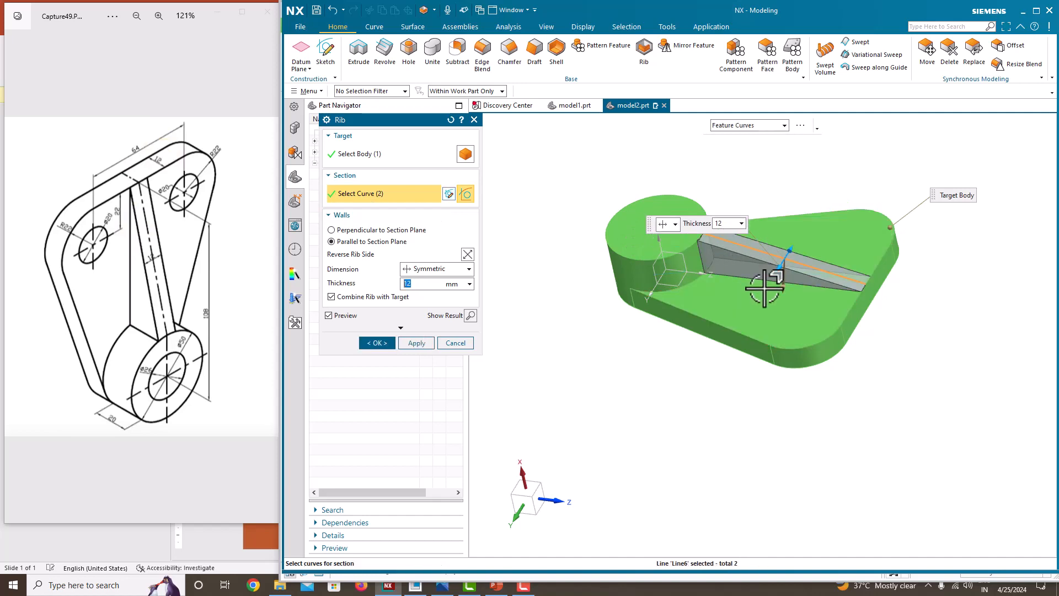
middle_click_drag(764, 288, 734, 295)
scroll(709, 225, "up", 8)
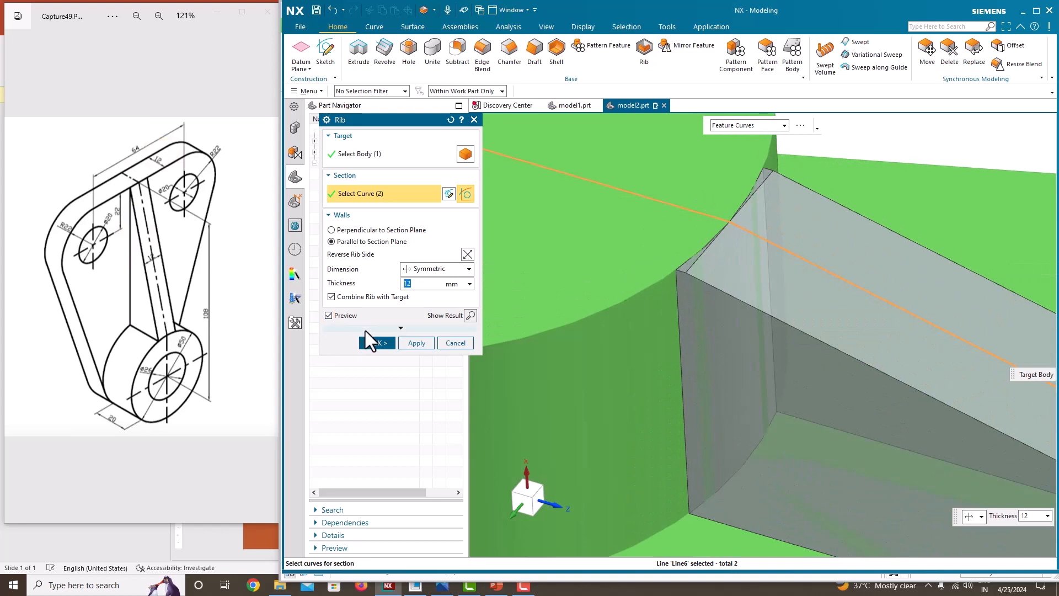
left_click(374, 341)
scroll(709, 296, "down", 8)
middle_click_drag(709, 300, 717, 405)
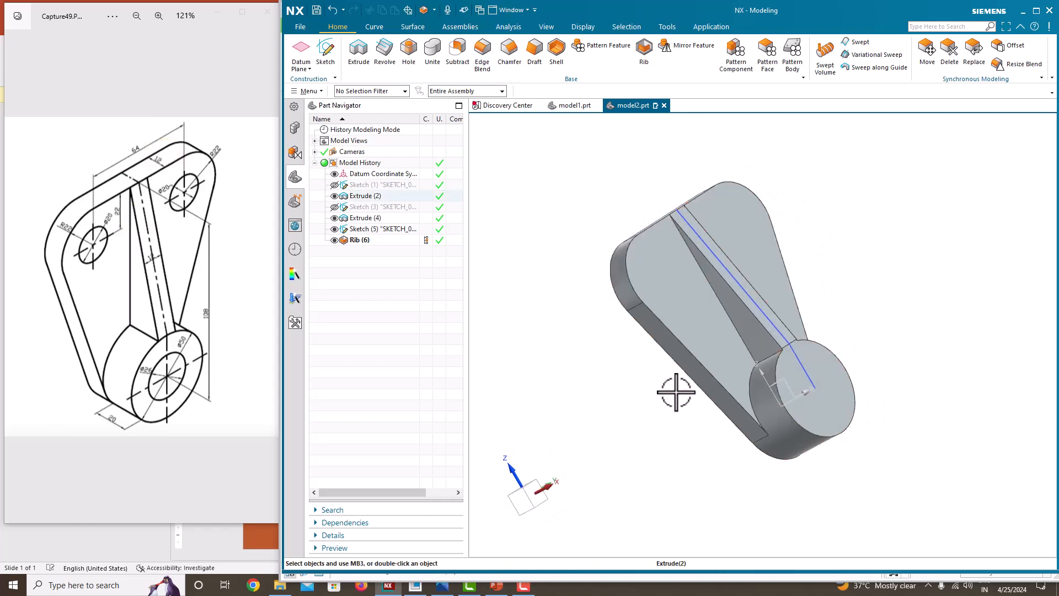
left_click(334, 228)
middle_click_drag(544, 291, 547, 297)
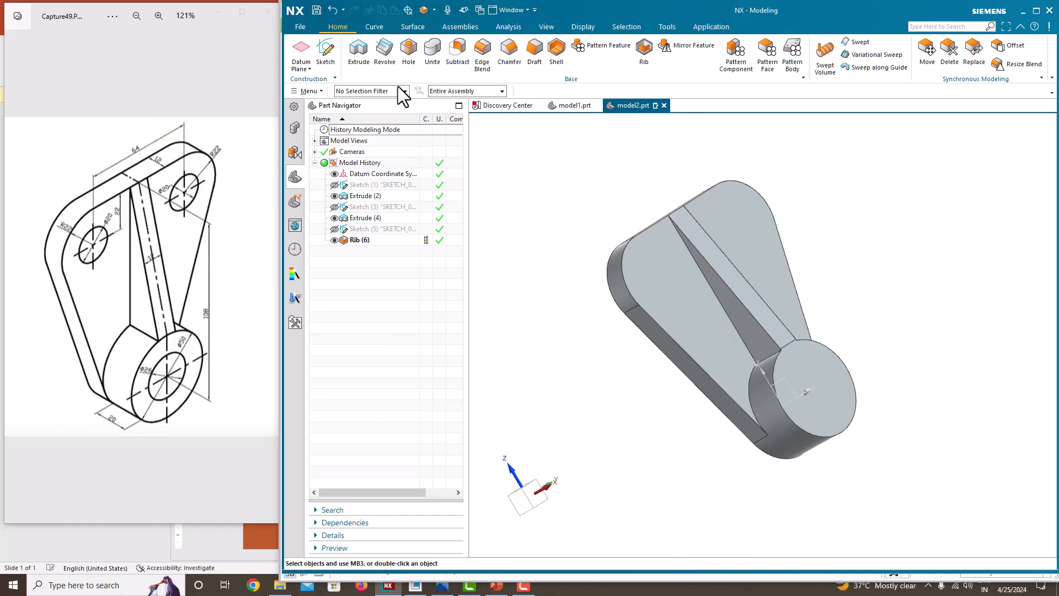
Cut two simple 20 mm diameter holes through the plate, centred on its two rounded corner arcs, with the depth limit Until Next
left_click(407, 55)
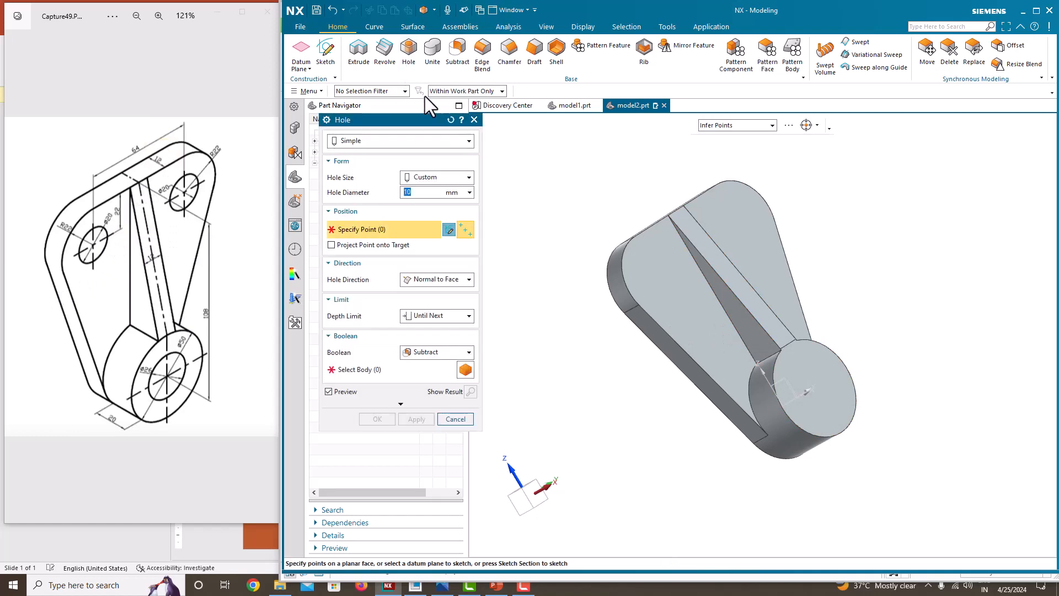
left_click(622, 273)
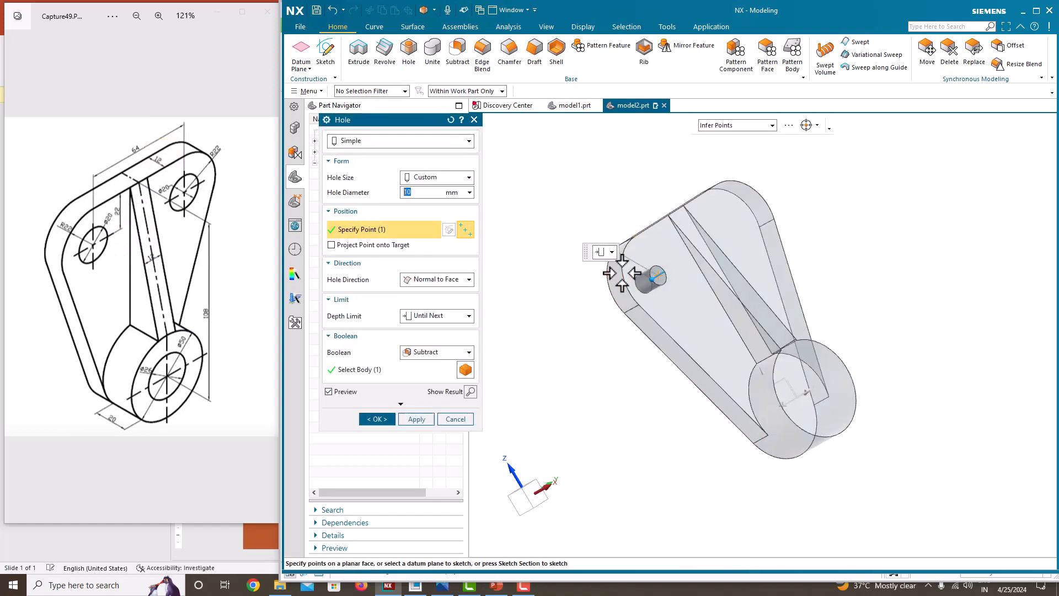
left_click(744, 178)
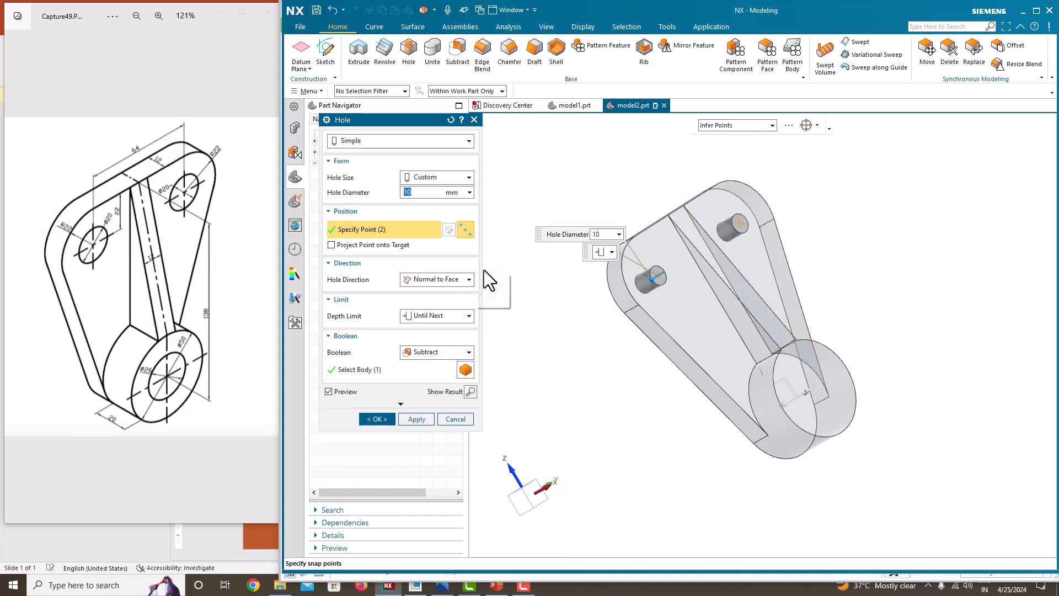
type("20")
key("Return")
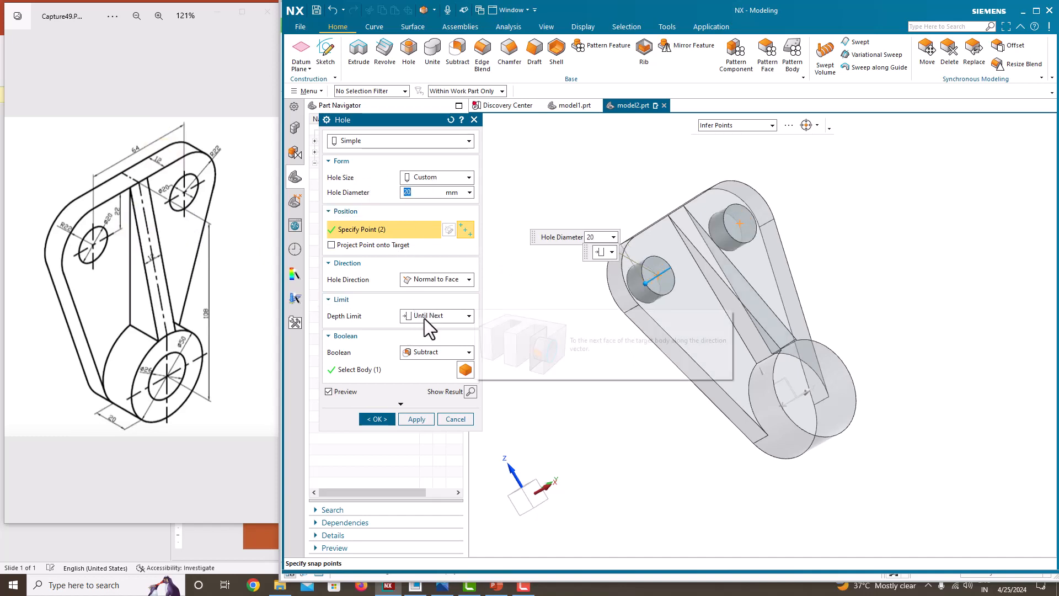
left_click(416, 422)
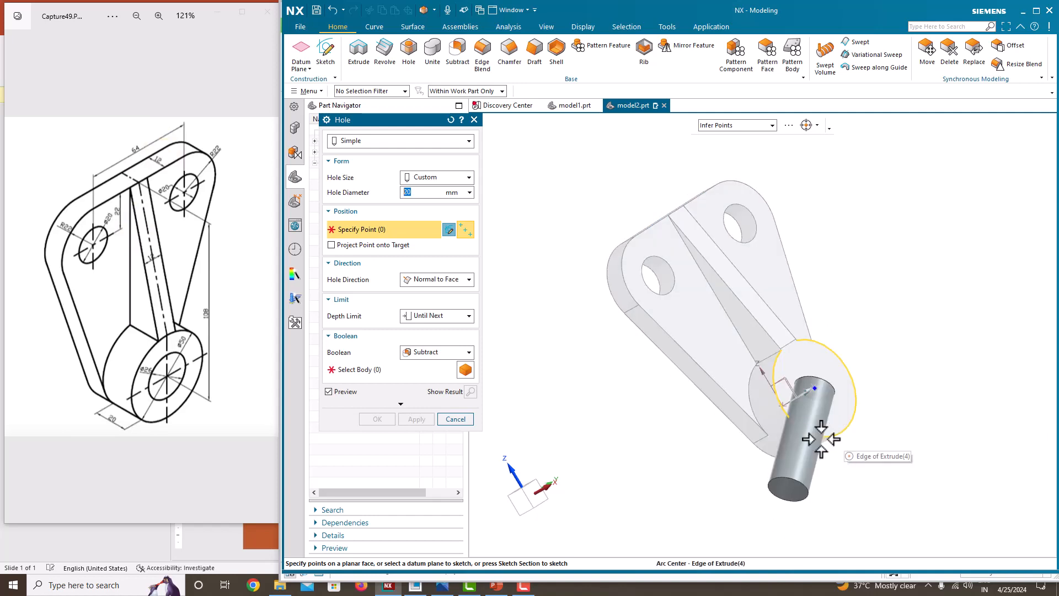
Cut a simple 26 mm diameter hole through the boss, centred on its circular edge, with the depth limit Until Next
left_click(820, 438)
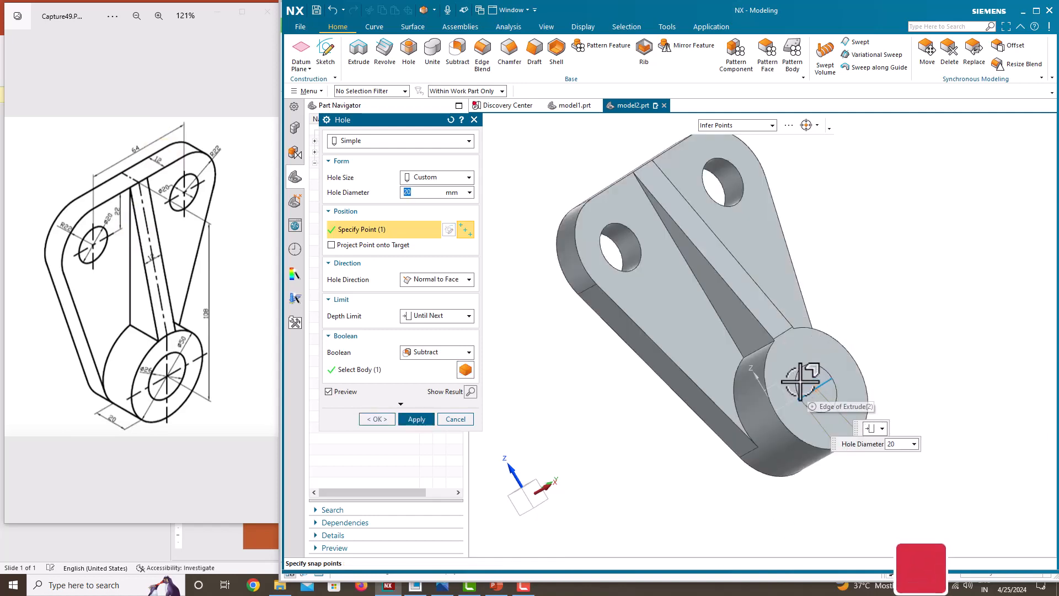
scroll(799, 380, "up", 2)
scroll(764, 378, "down", 4)
scroll(679, 331, "up", 3)
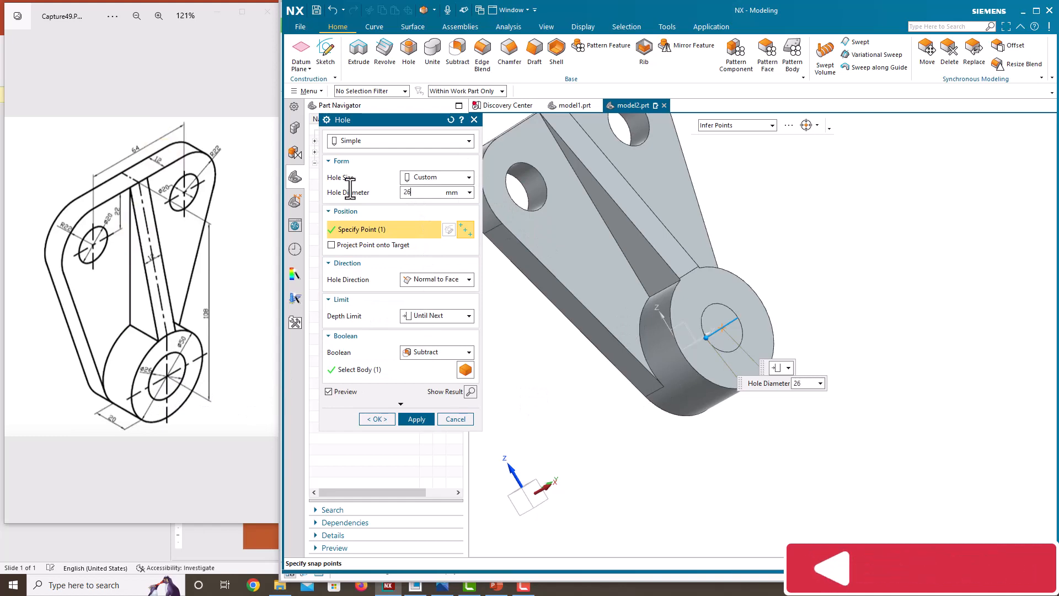
type("26")
key("Return")
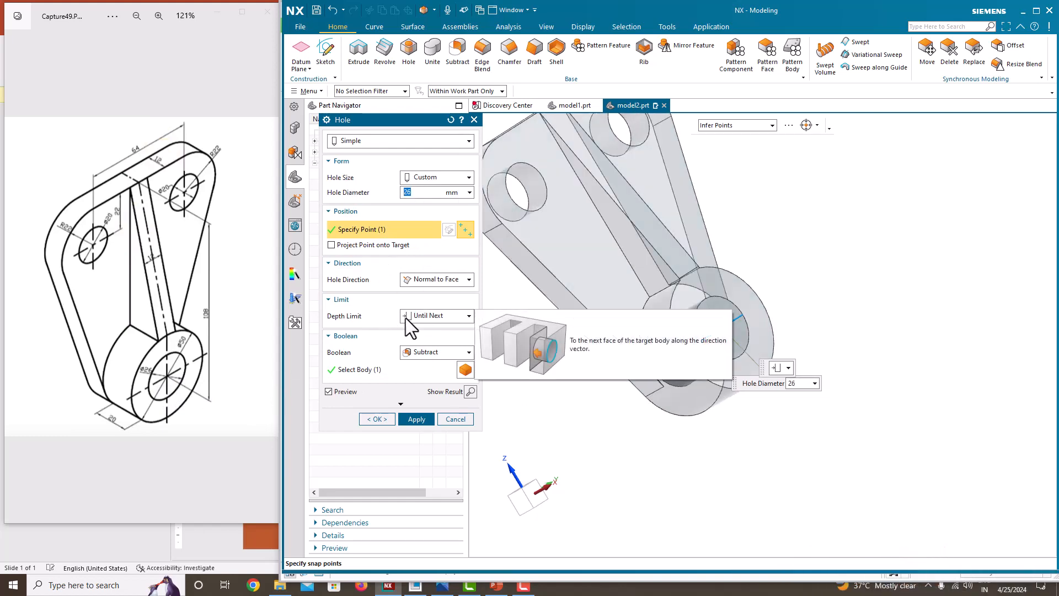
left_click(379, 421)
Orient the bracket to the isometric view
middle_click_drag(1016, 291, 842, 241)
right_click(841, 241)
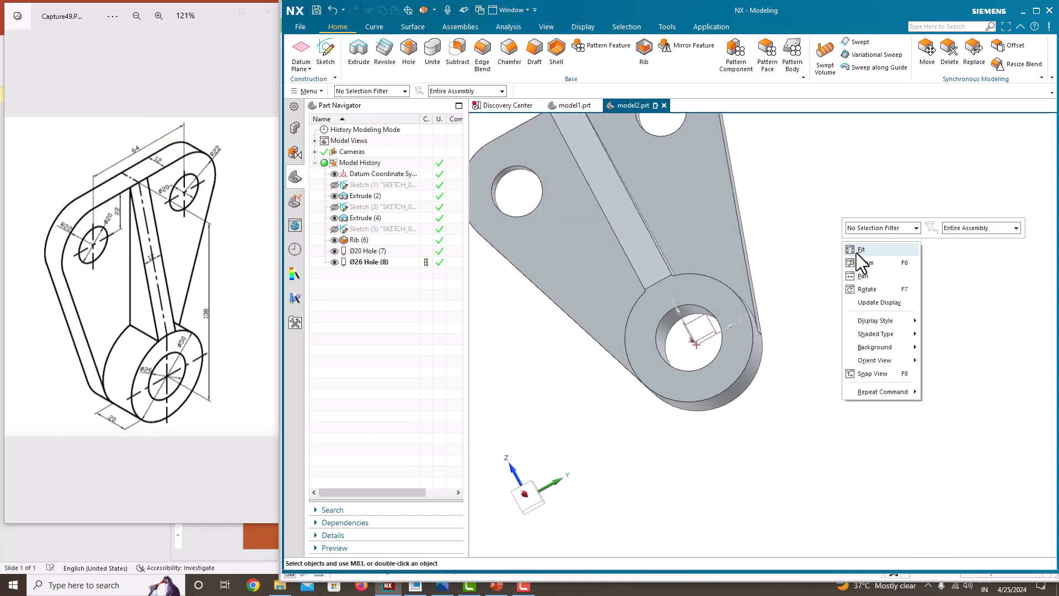
mouse_move(891, 362)
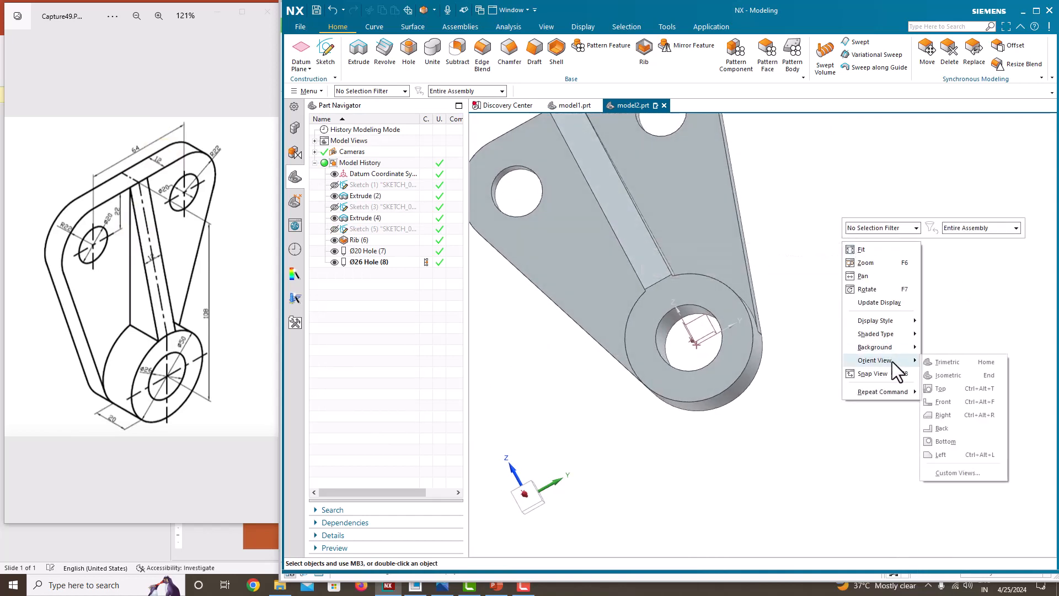
left_click(946, 379)
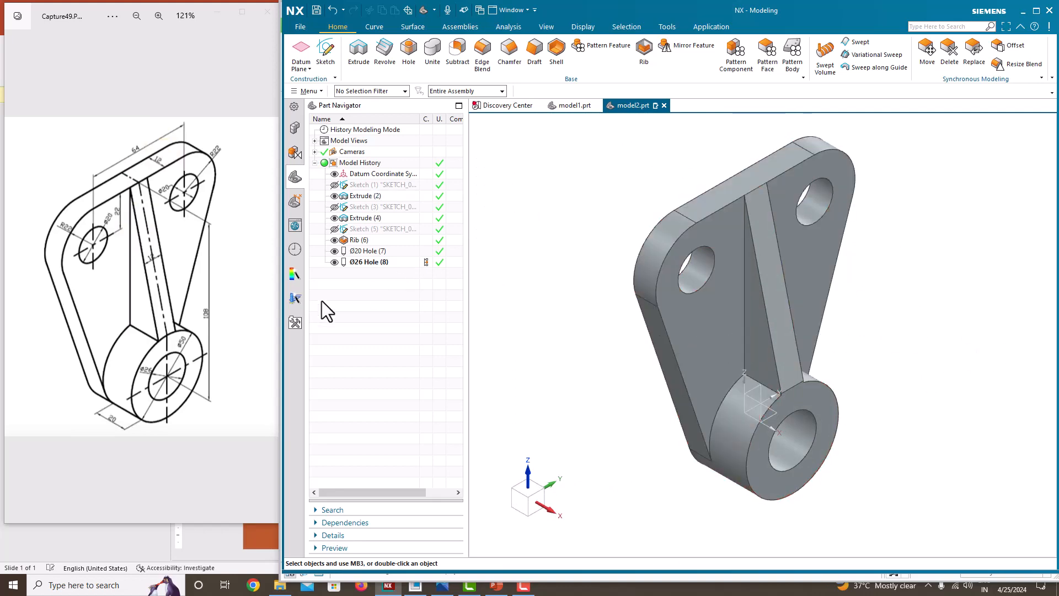
Switch to Creo Parametric to view its version of the bracket, and return to NX to examine the rib's junction with the boss
left_click(414, 587)
mouse_move(740, 346)
middle_mouse_down()
mouse_move(756, 343)
mouse_move(726, 343)
middle_mouse_up()
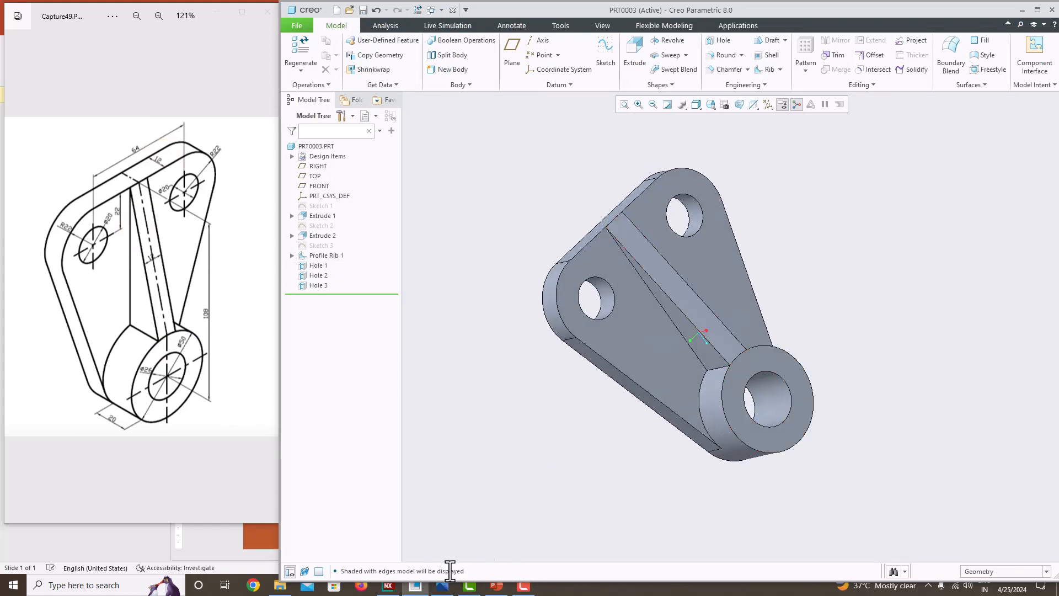
left_click(395, 589)
middle_click_drag(596, 395, 792, 300)
scroll(816, 343, "up", 5)
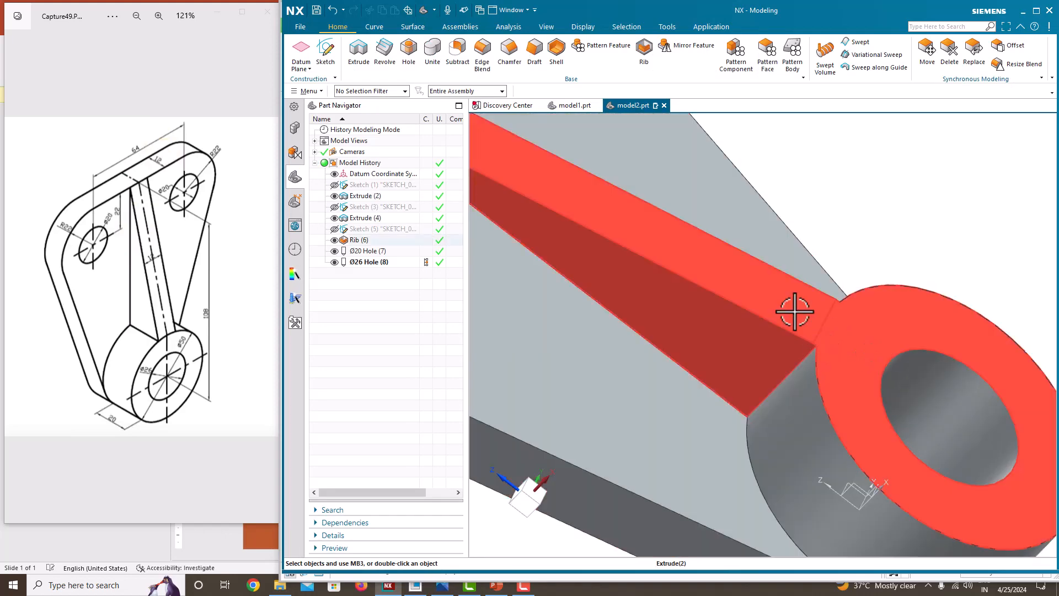
scroll(852, 351, "down", 5)
middle_click_drag(875, 362, 833, 300)
middle_click_drag(832, 359, 816, 395)
middle_click_drag(891, 260, 936, 270)
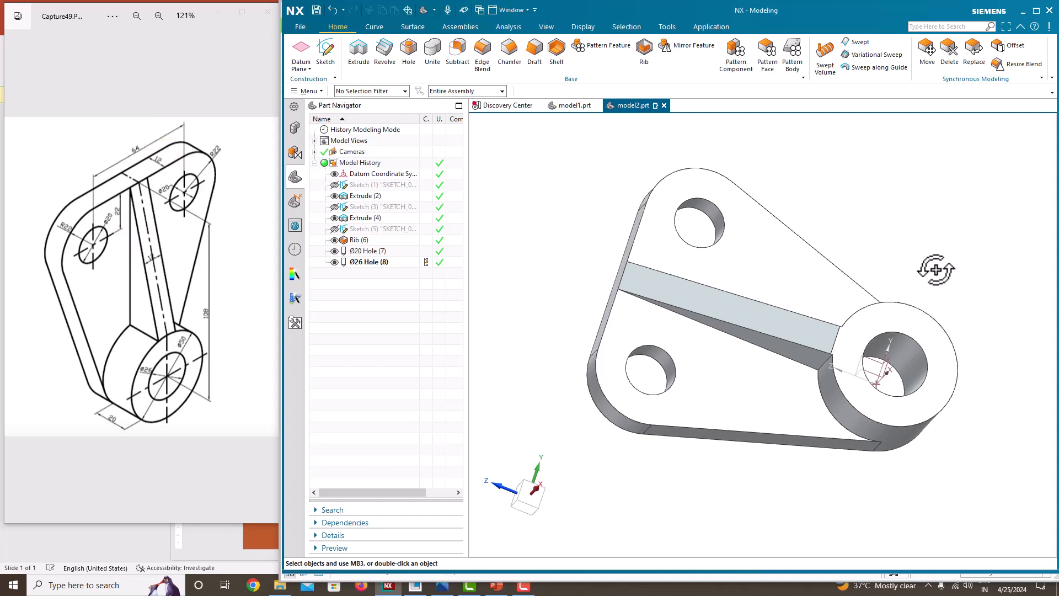